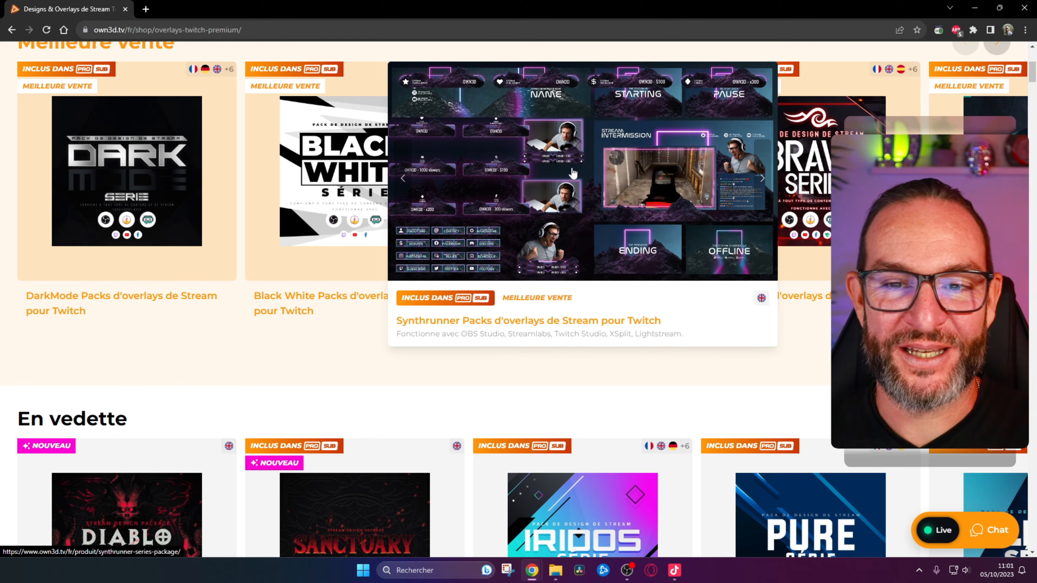
- Open the Twitch alerts catalogue on OWN3D and preview the Call of Duty Neon Verdansk alert pack
scroll(551, 176, "up", 7)
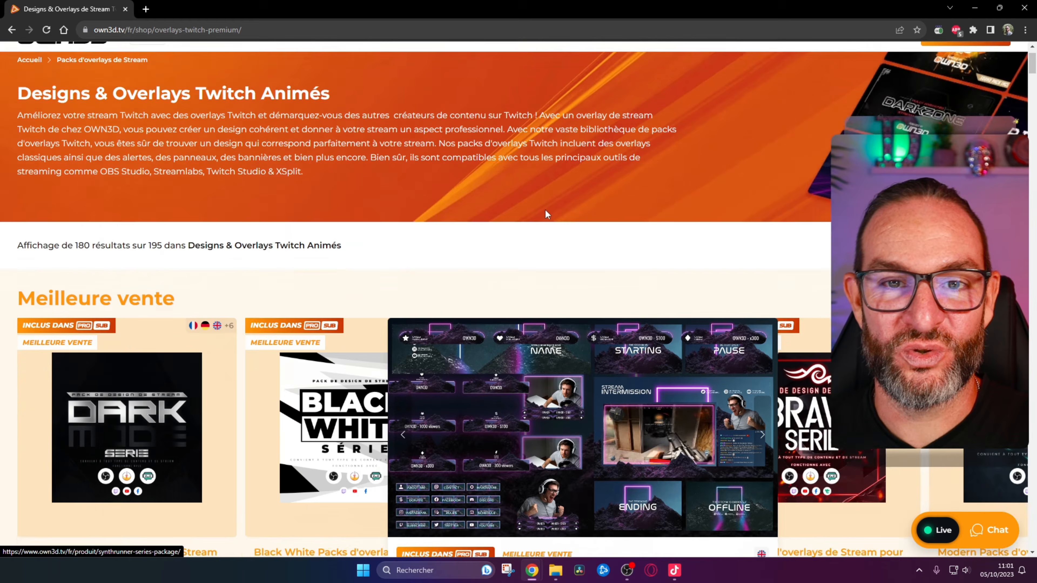
mouse_move(378, 88)
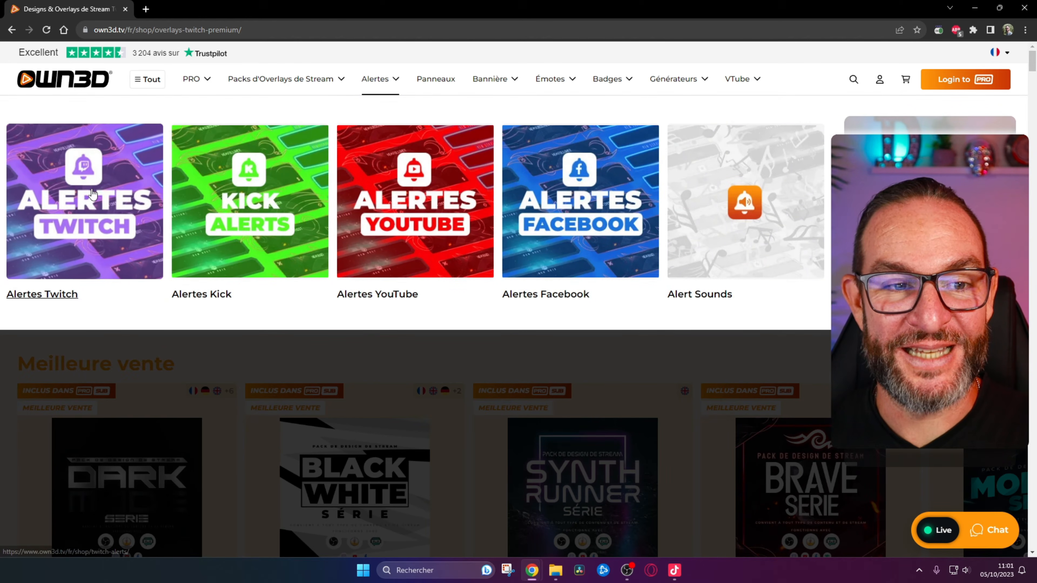
left_click(86, 228)
scroll(315, 240, "down", 3)
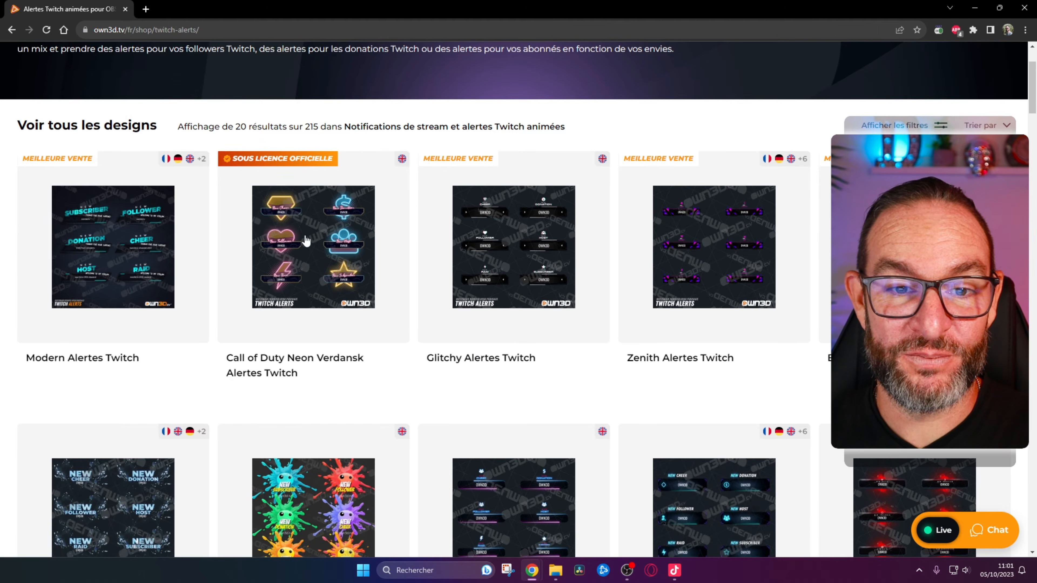
mouse_move(331, 265)
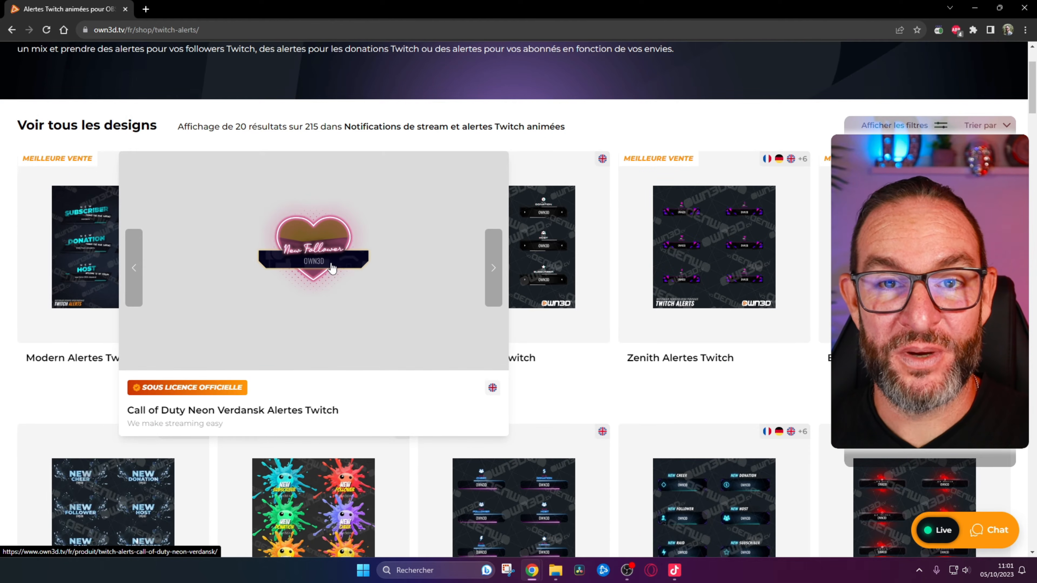
scroll(326, 261, "up", 3)
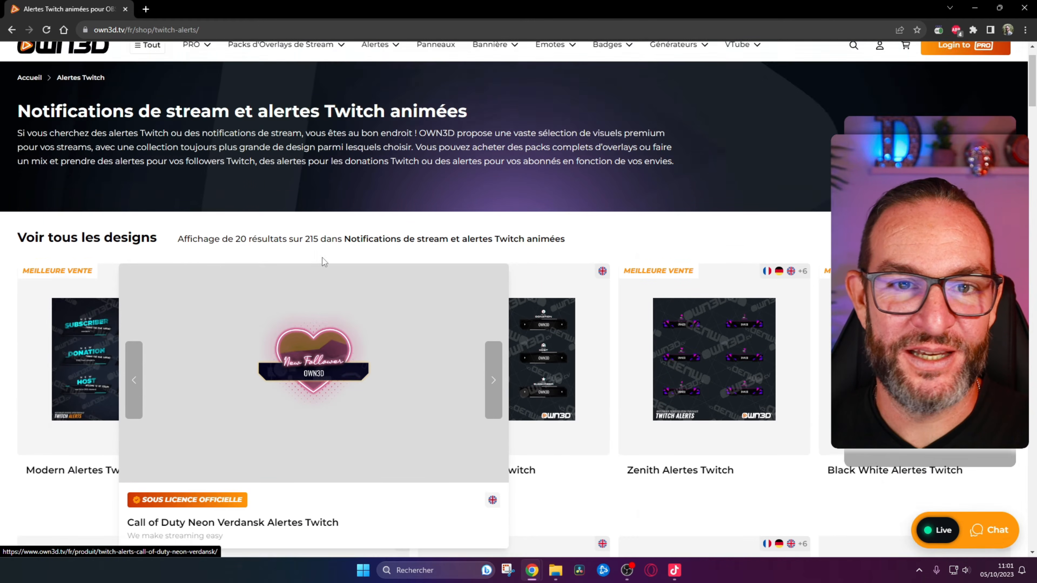
- Open the OWN3D Twitch panels catalogue, look over its designs and view the banner, emote and badge categories
left_click(430, 88)
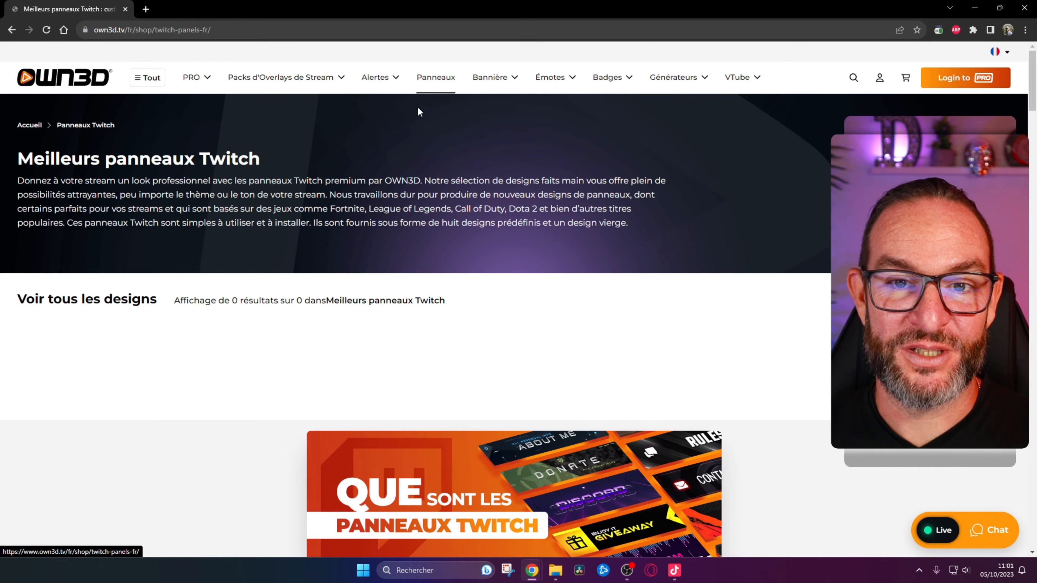
scroll(402, 162, "down", 10)
scroll(402, 171, "up", 5)
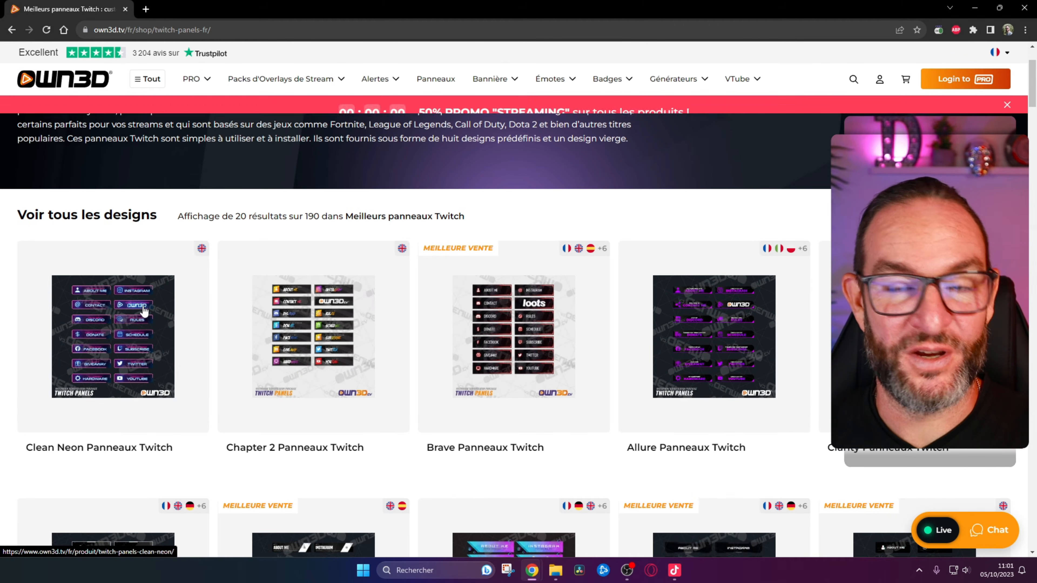
mouse_move(143, 311)
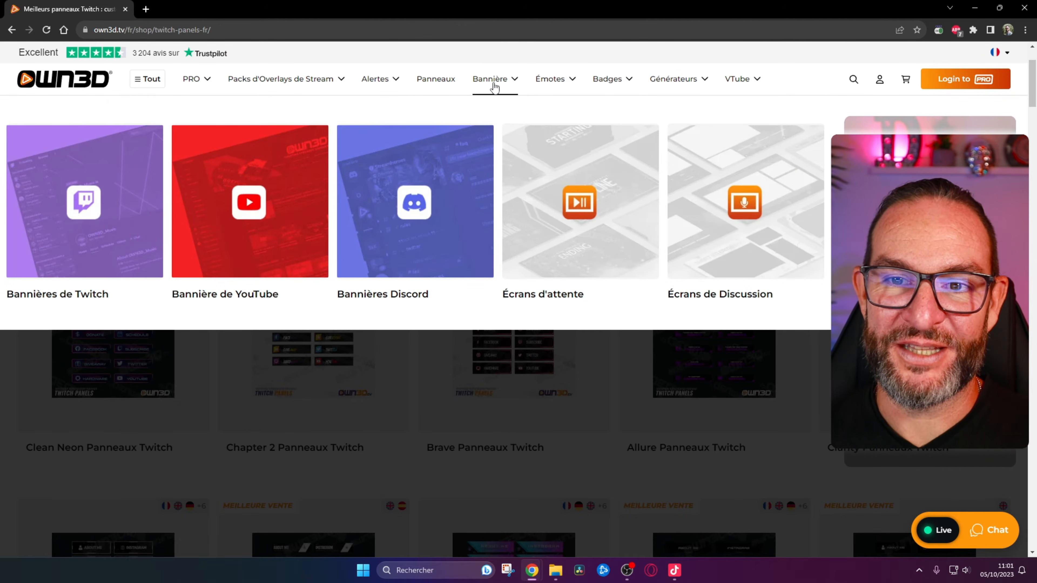
mouse_move(555, 80)
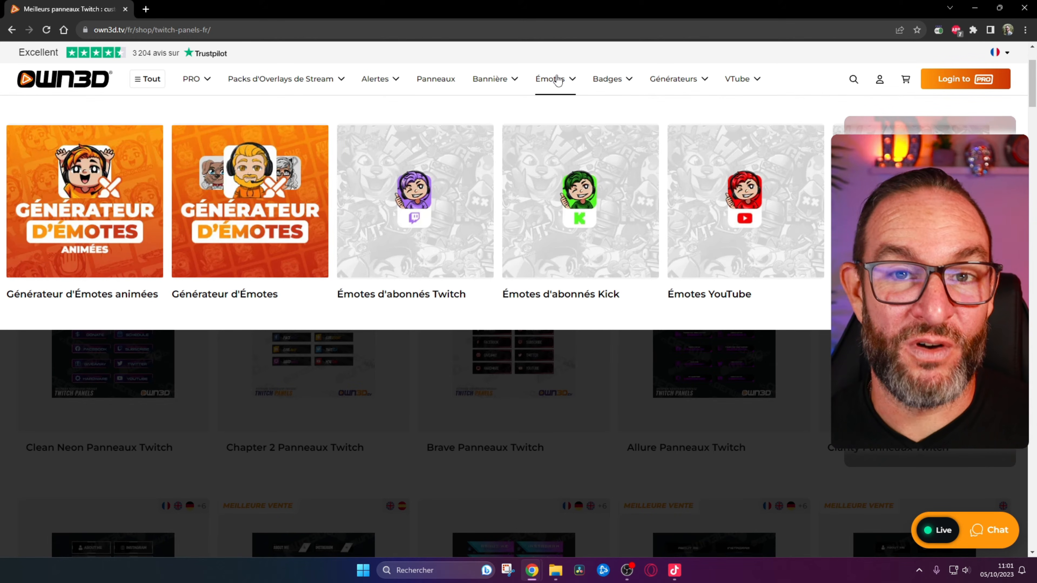
mouse_move(619, 82)
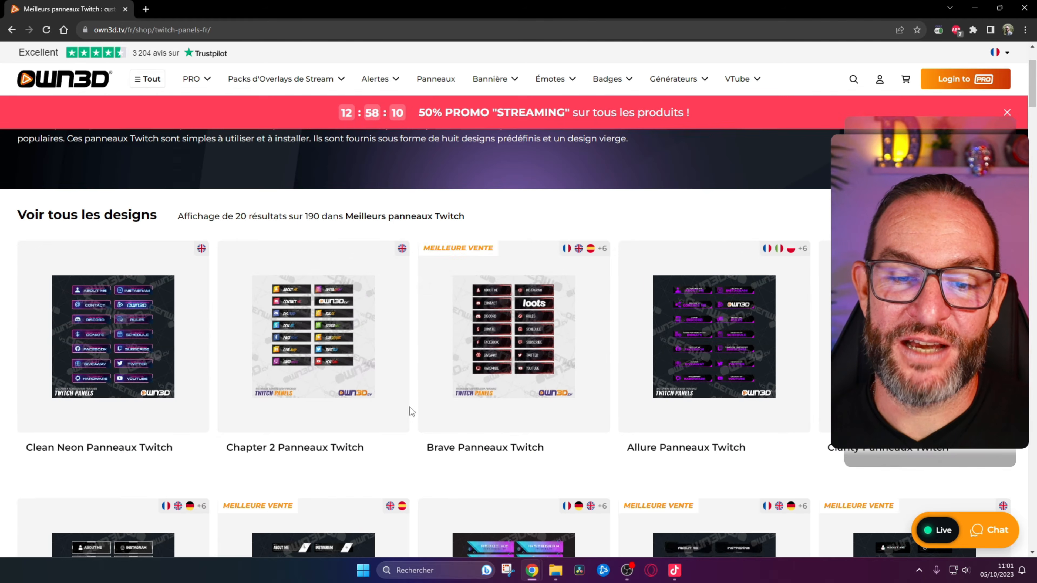
mouse_move(410, 413)
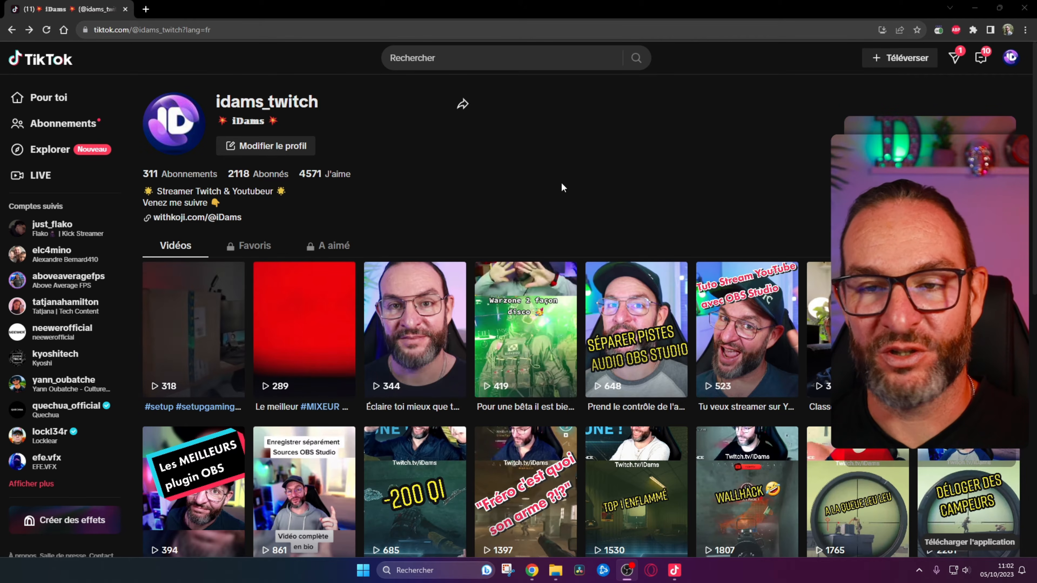
- Open TikTok's LIVE Studio download page from the account options and examine its presentation of the software's features
mouse_move(1012, 59)
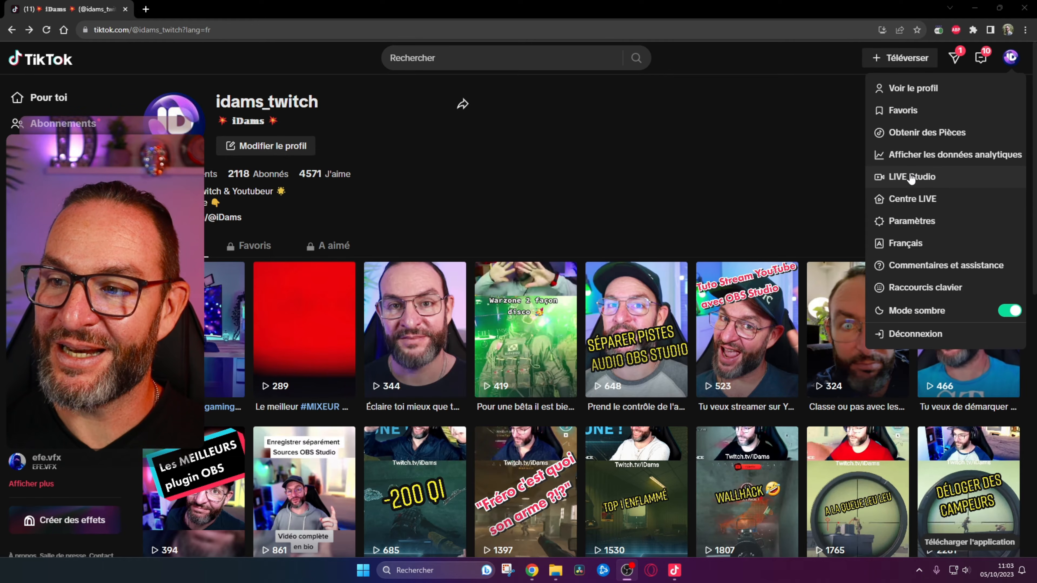
left_click(911, 177)
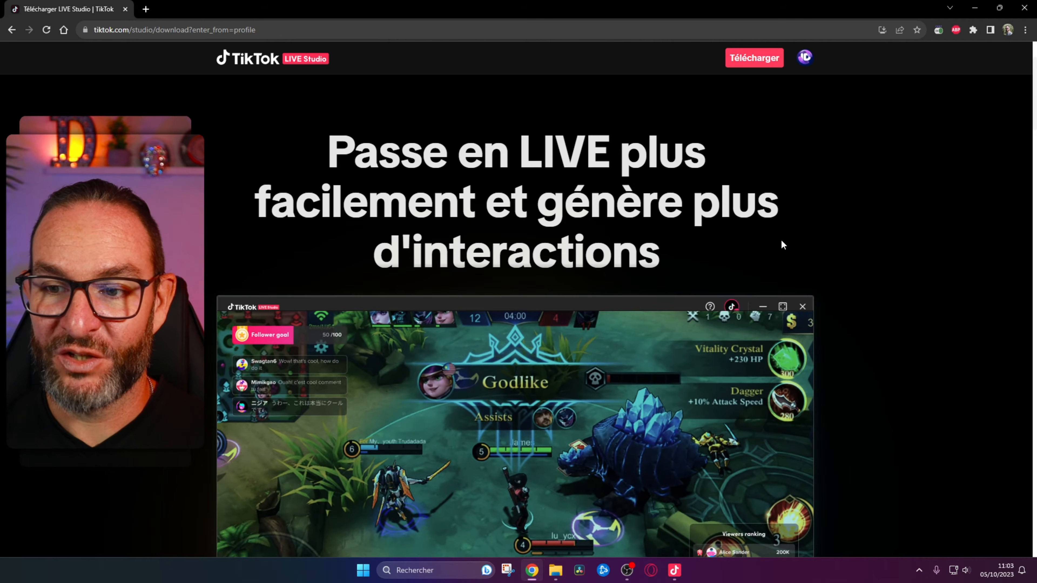
scroll(680, 339, "down", 10)
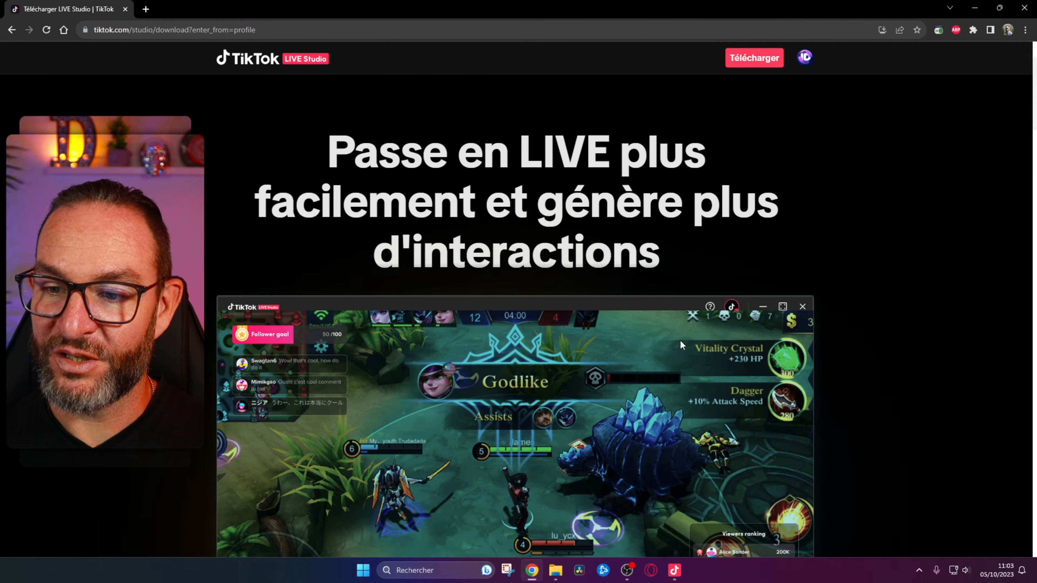
scroll(681, 346, "down", 2)
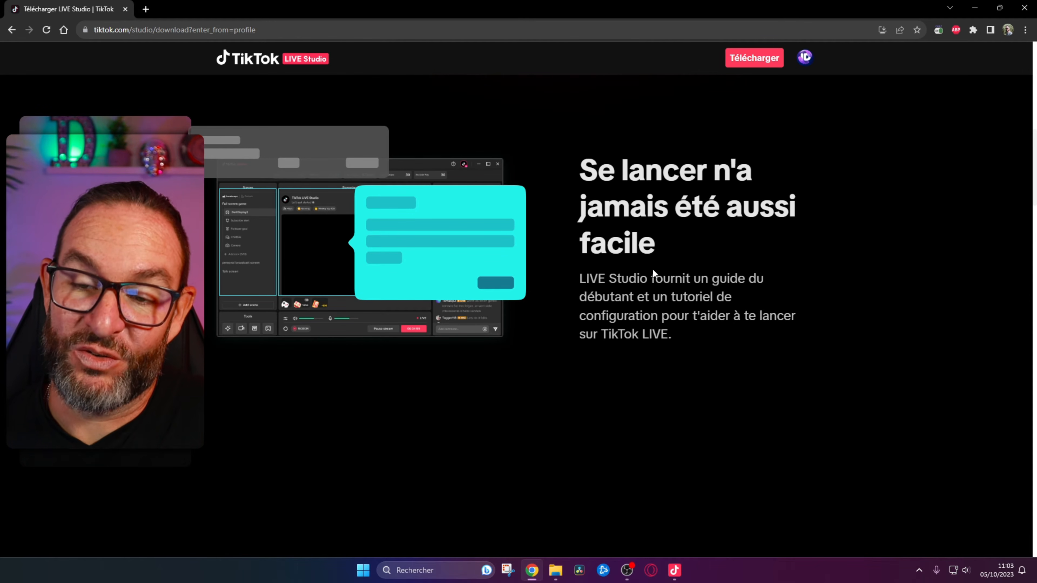
scroll(652, 266, "down", 3)
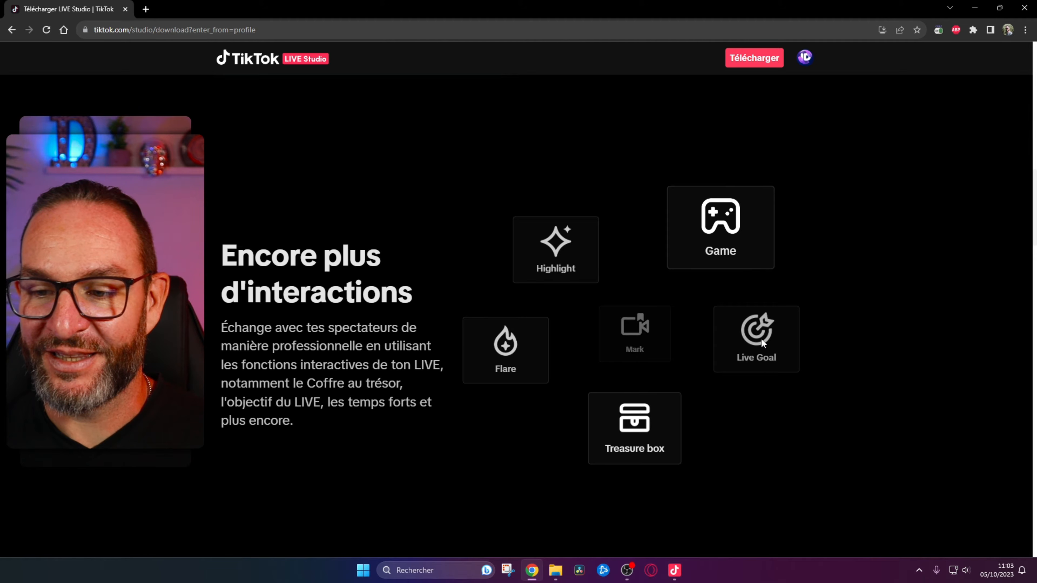
scroll(648, 415, "down", 5)
scroll(642, 399, "down", 5)
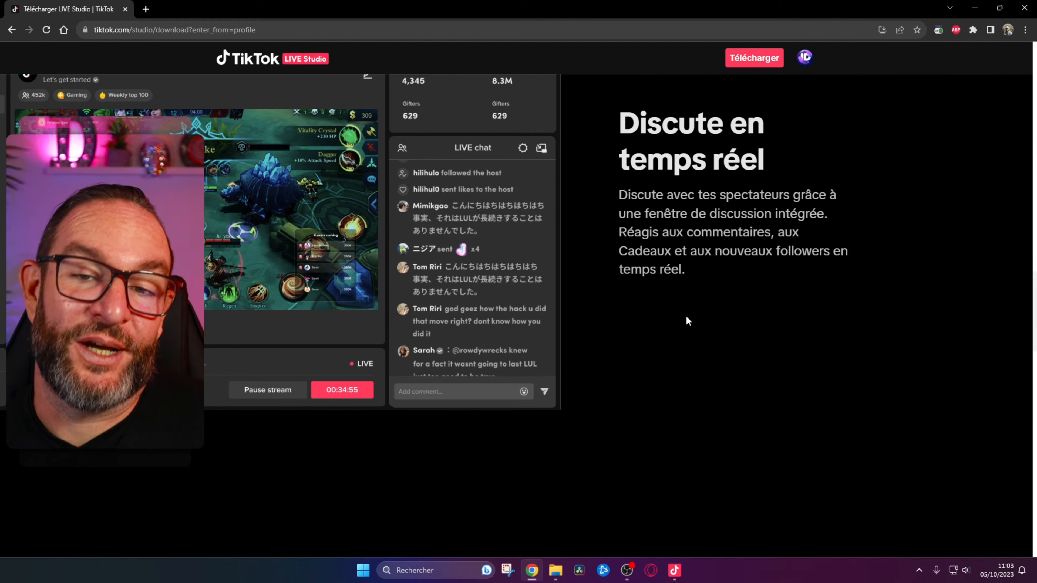
scroll(685, 316, "up", 1)
scroll(687, 266, "down", 6)
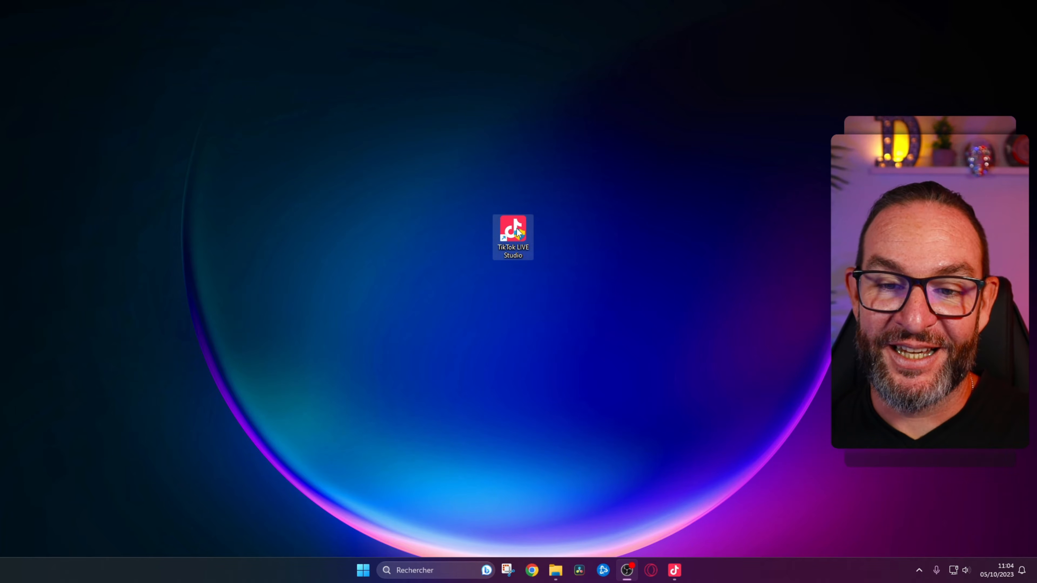
- Set the TikTok LIVE Studio desktop shortcut's compatibility properties to run the program as administrator and apply the setting
left_click_drag(517, 232, 496, 240)
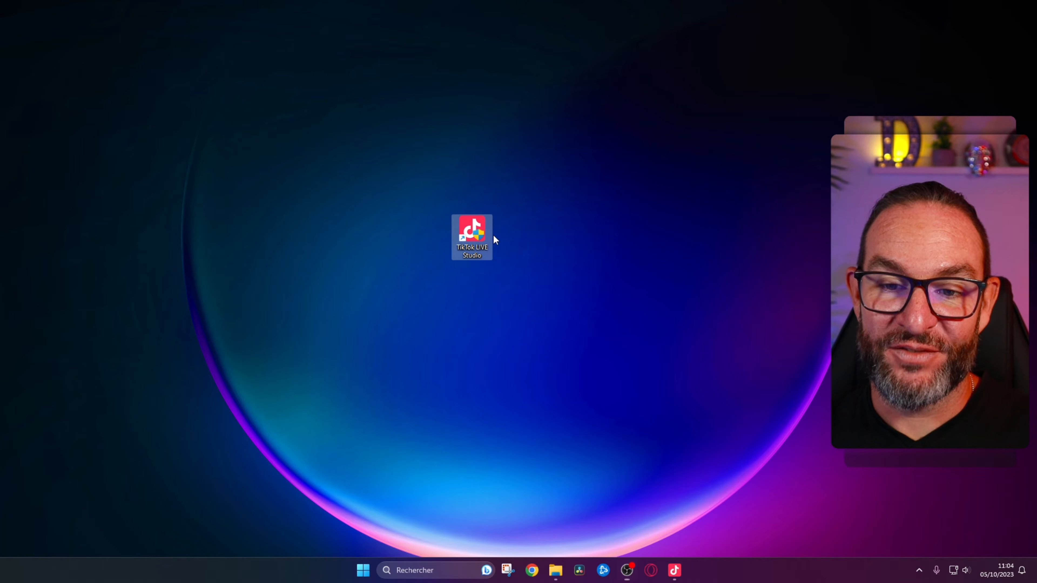
right_click(478, 238)
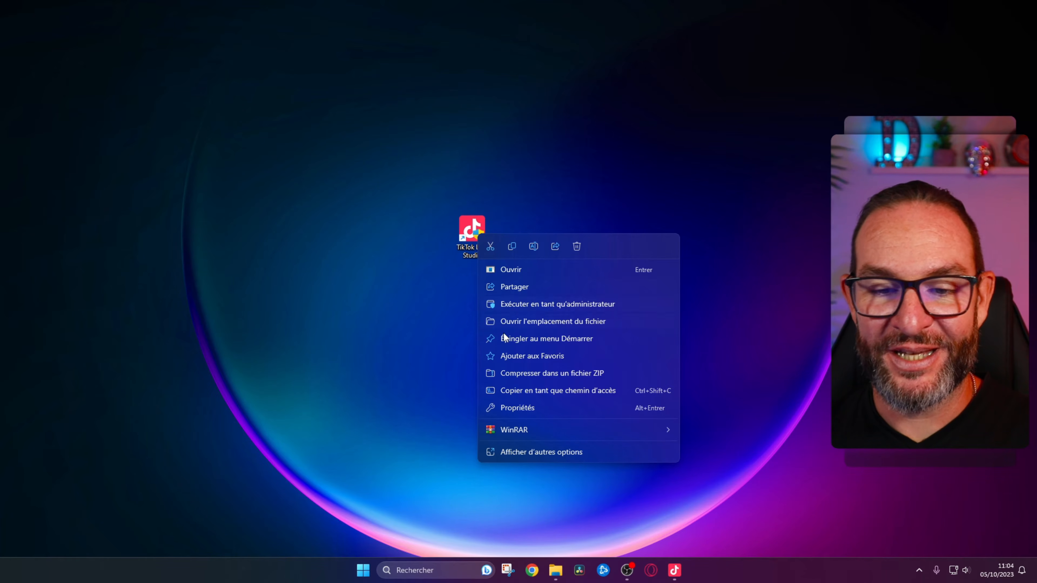
left_click(521, 408)
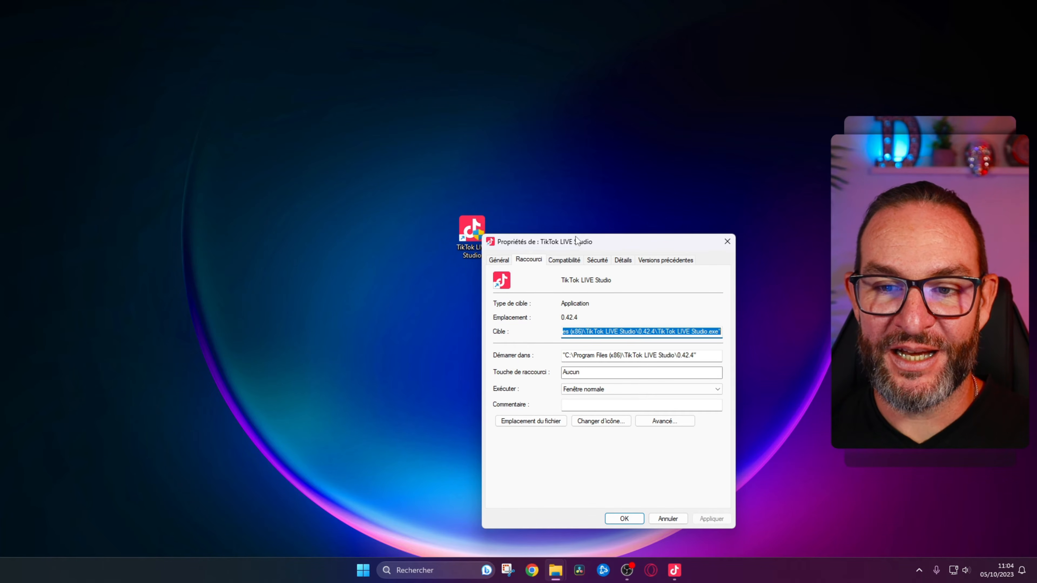
left_click_drag(575, 237, 488, 158)
left_click(473, 181)
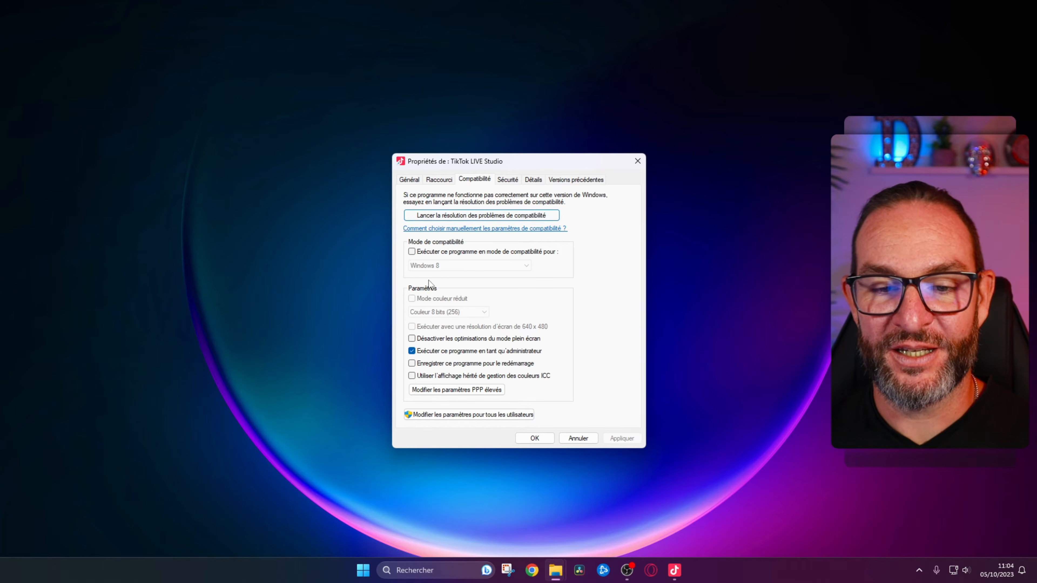
left_click(415, 354)
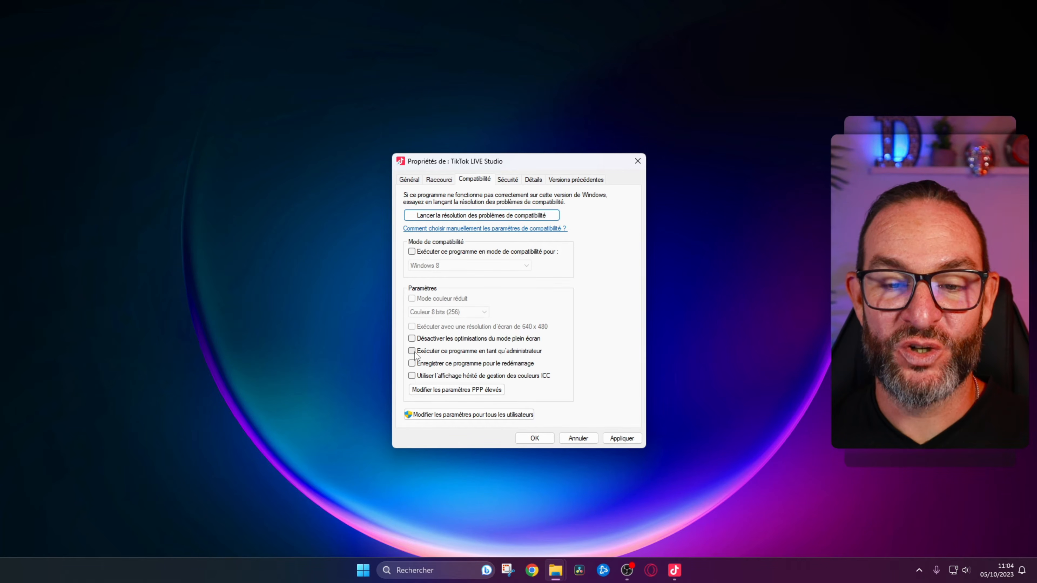
left_click(415, 353)
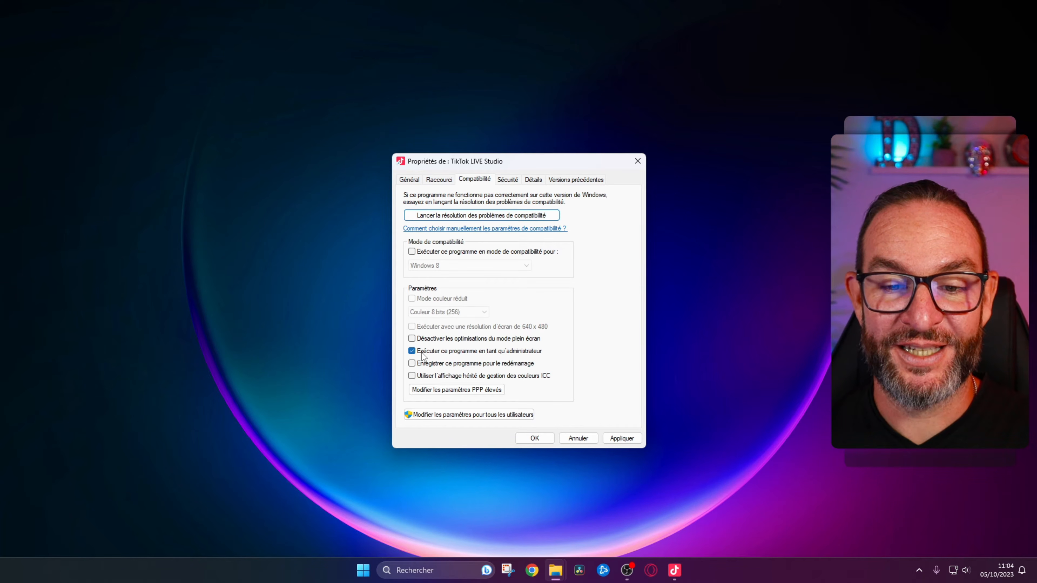
left_click(625, 438)
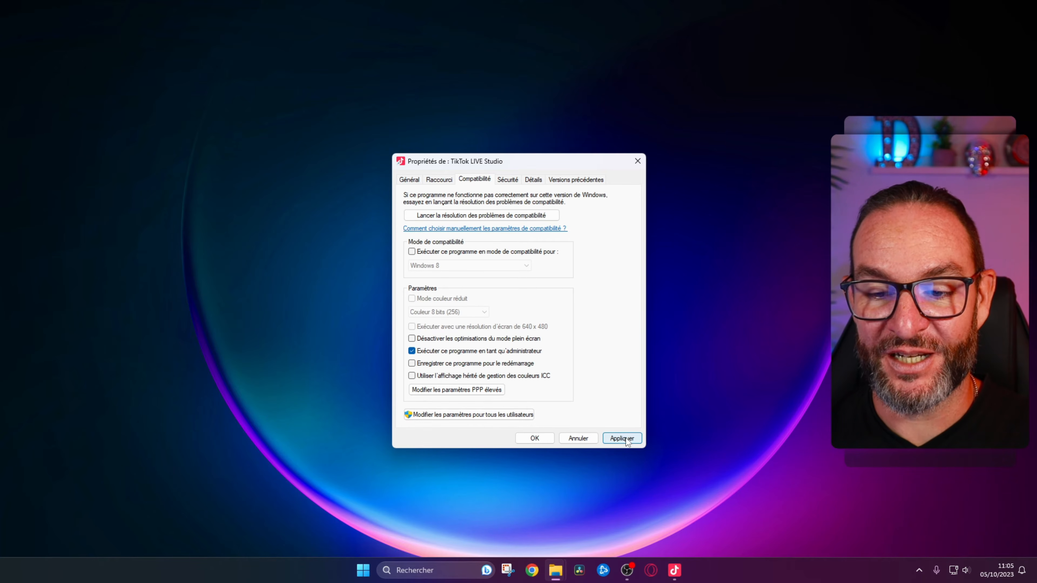
left_click(540, 438)
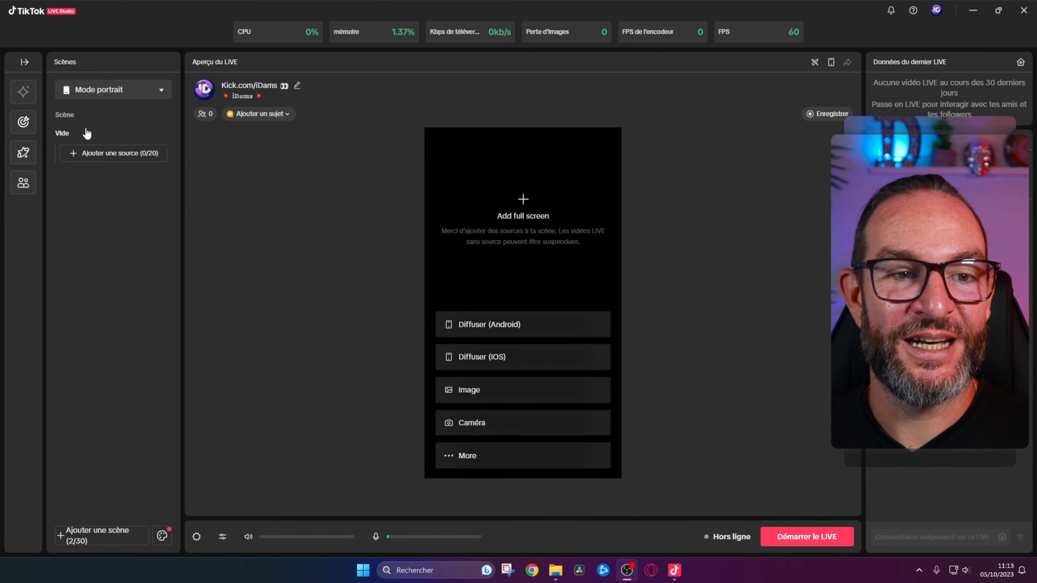
- View the "Scène" and "Vide" scenes in turn, return to "Vide" and check the available orientation modes
left_click(72, 134)
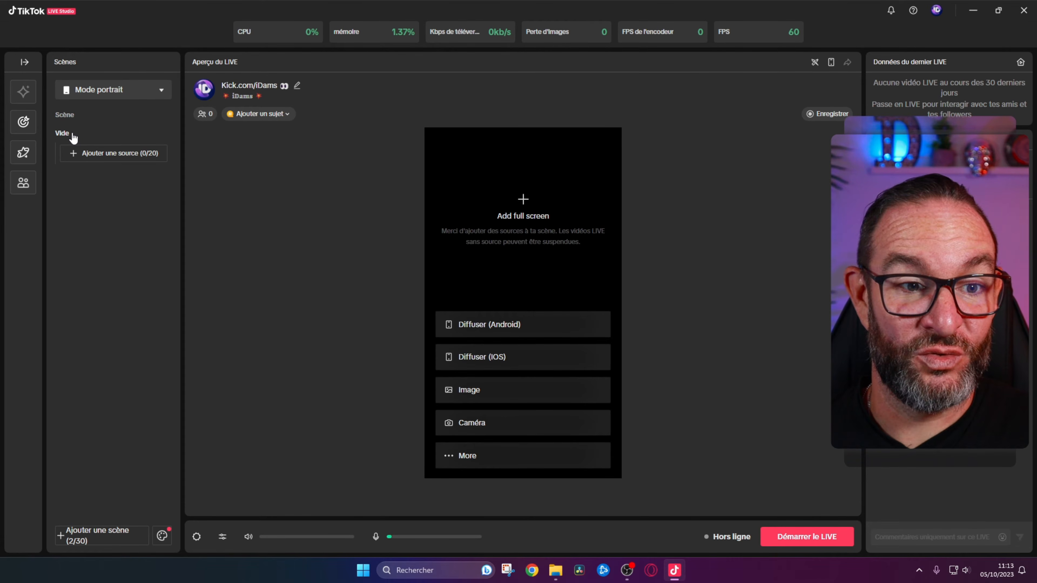
left_click(73, 116)
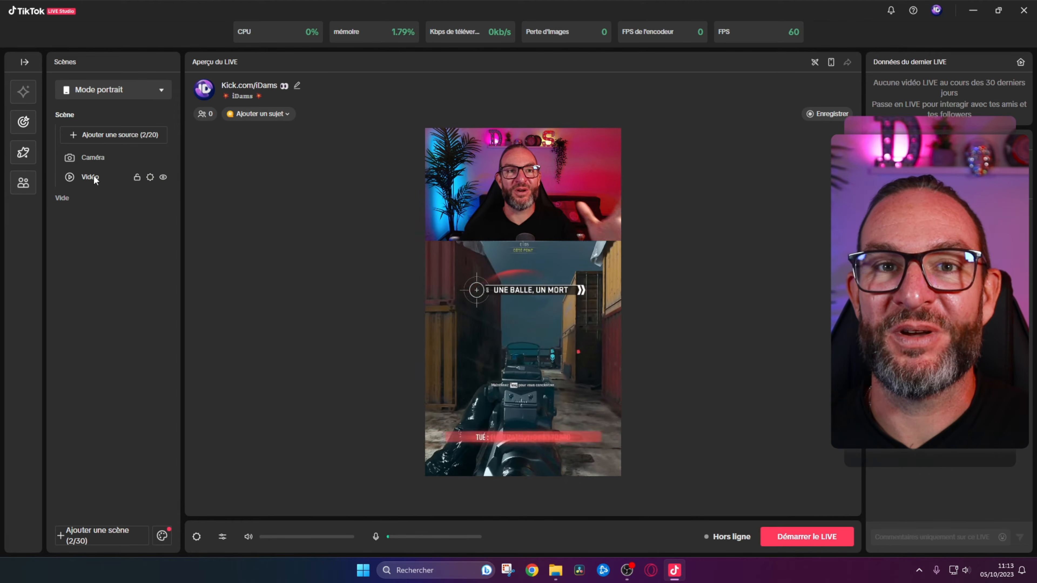
left_click(69, 199)
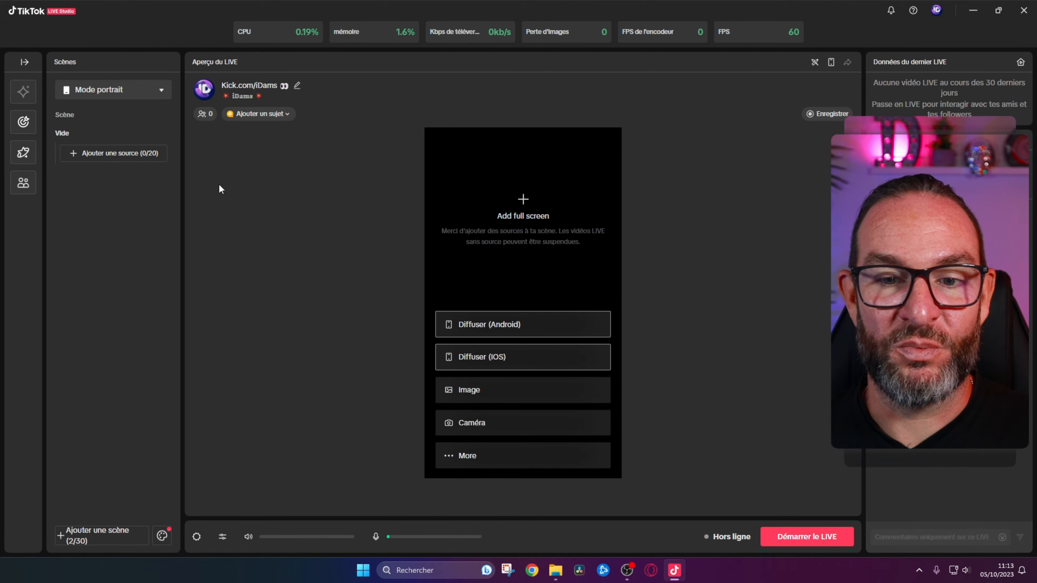
left_click(152, 91)
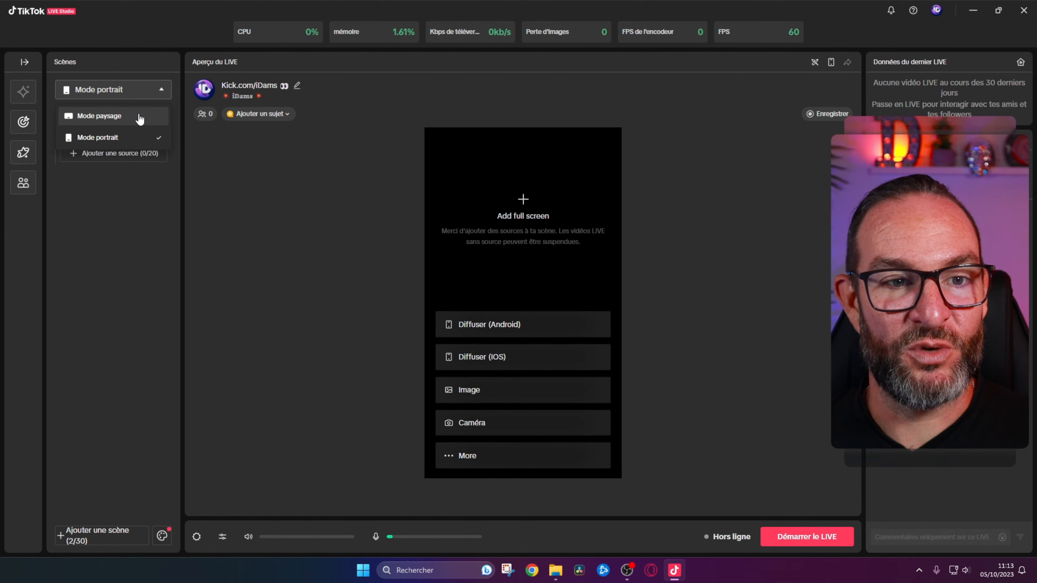
left_click(159, 89)
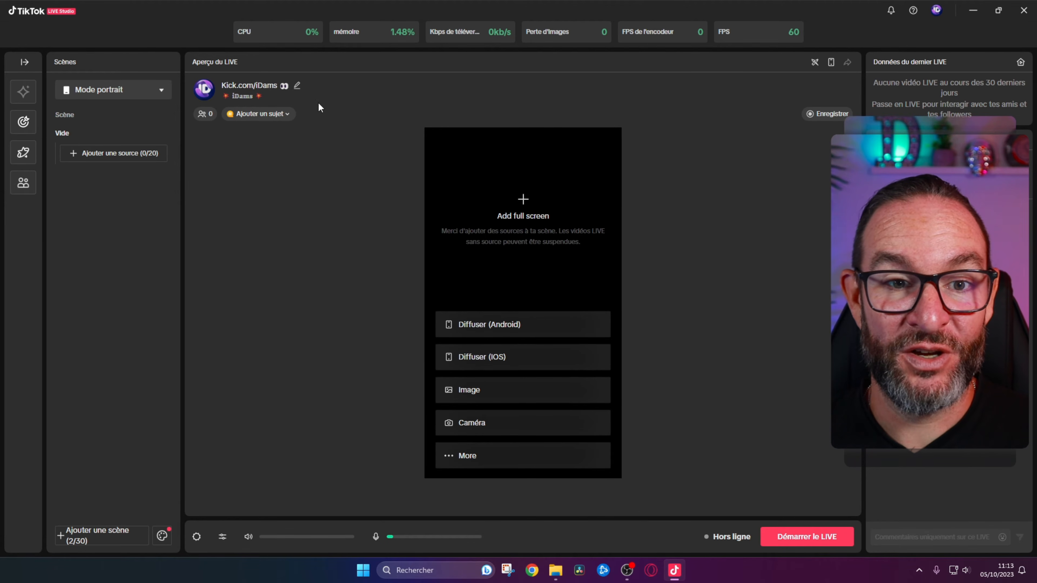
- Set the LIVE information's subject to the Jeux vidéo entry "Call of Duty: Warzone 2", found by searching for "warz"
left_click(295, 87)
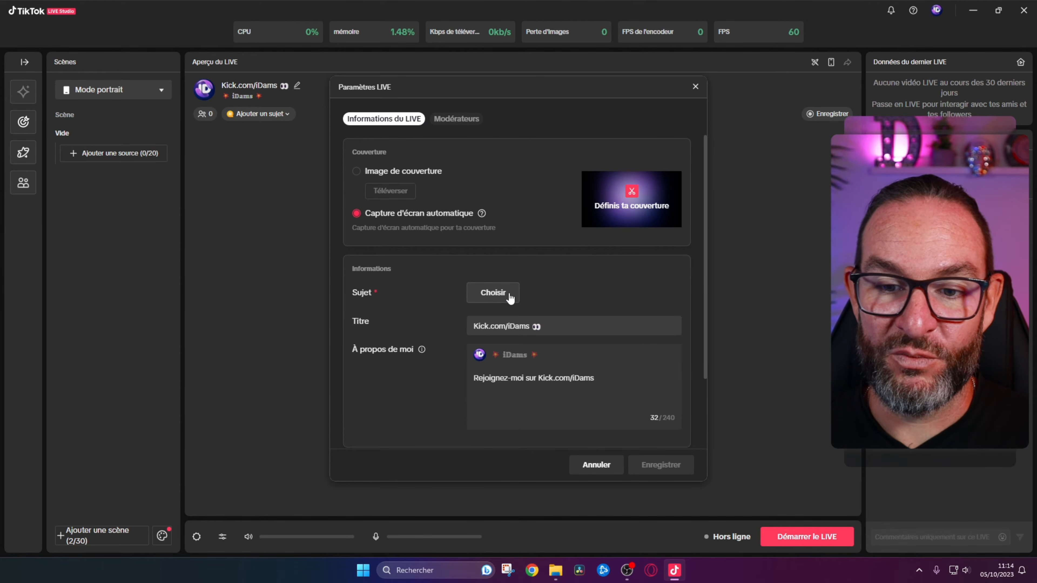
left_click(493, 295)
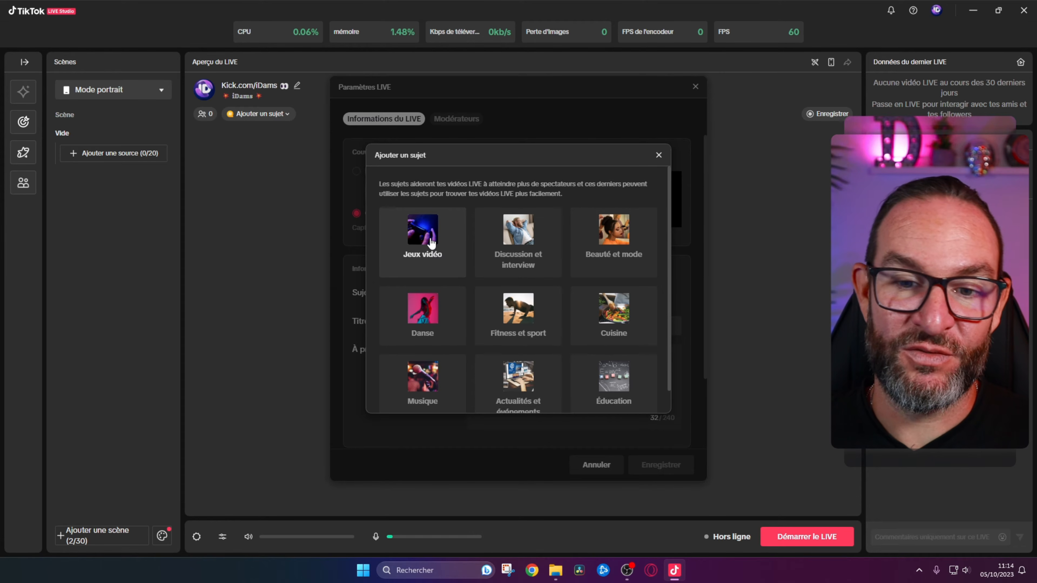
left_click(425, 245)
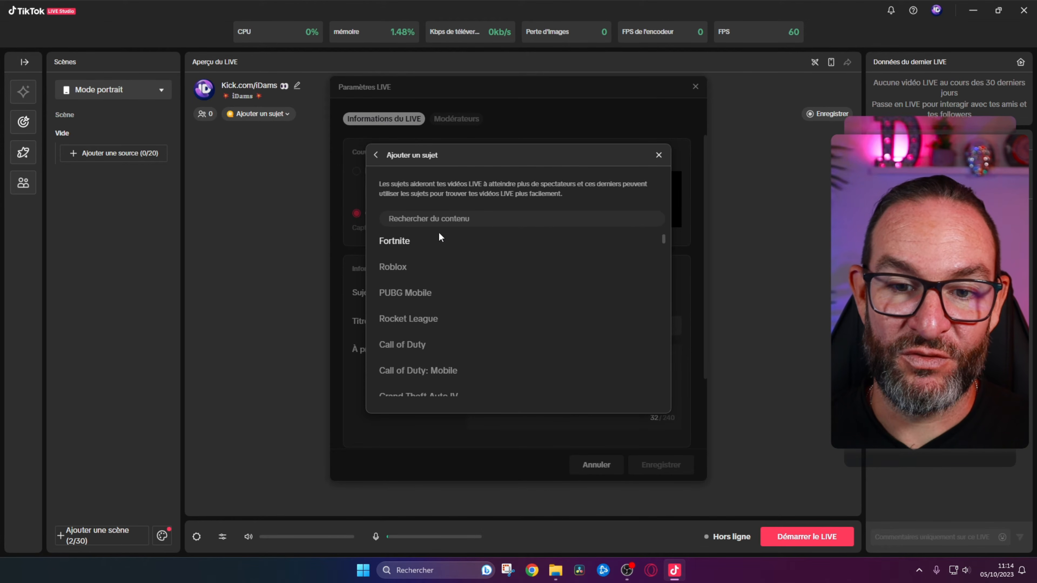
left_click(431, 214)
type("warz")
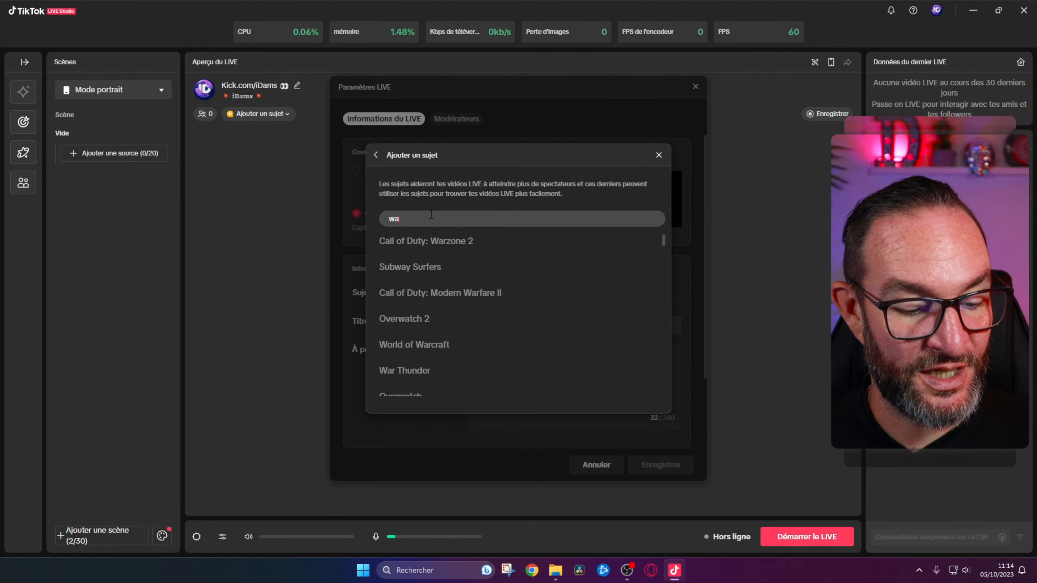
left_click(437, 242)
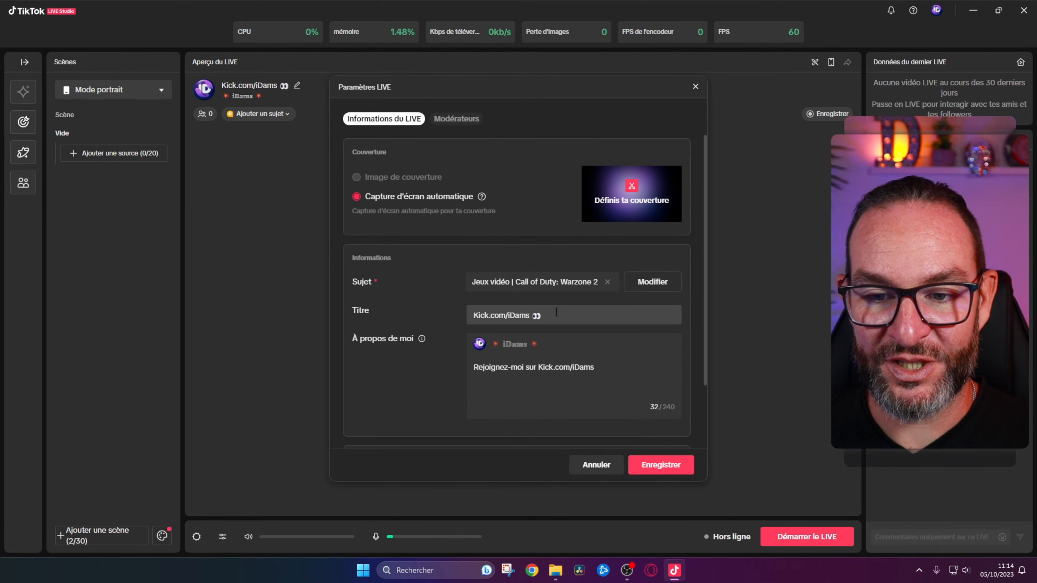
- Review the LIVE's title, about-me text and audience control option, and discard the changes to the LIVE settings
left_click_drag(555, 313, 422, 306)
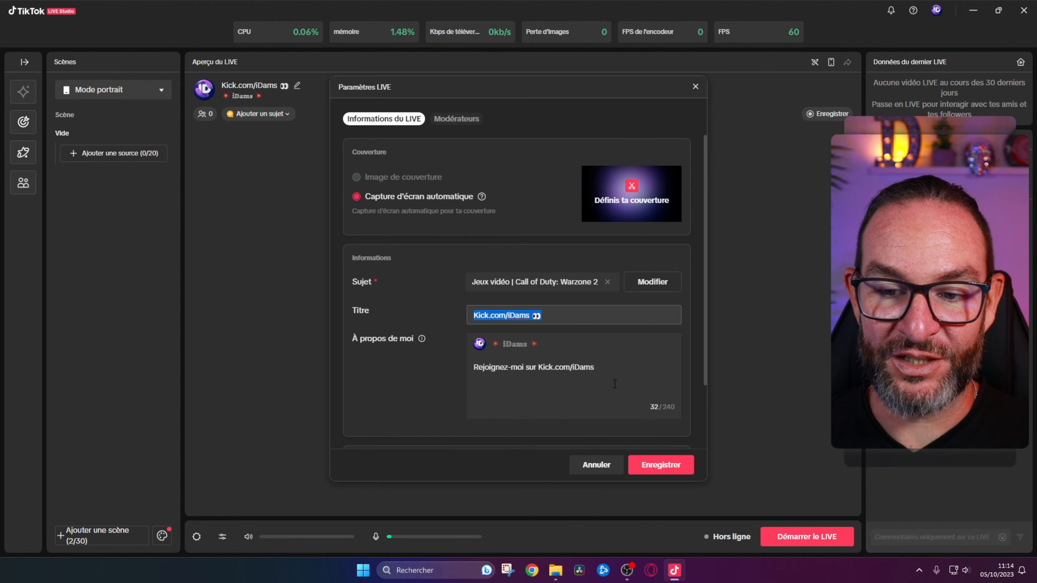
left_click_drag(615, 384, 450, 367)
left_click(435, 382)
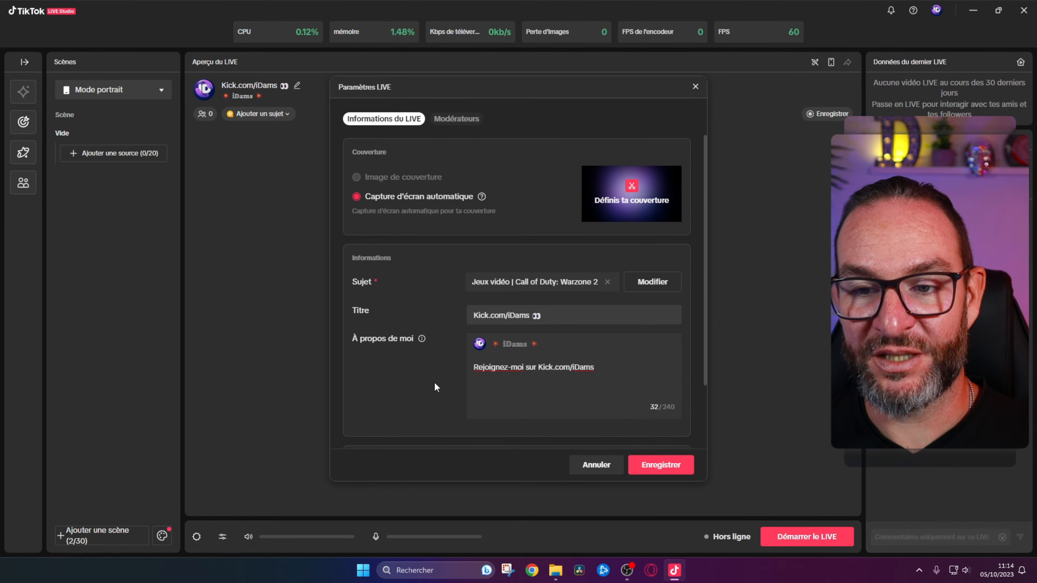
scroll(565, 370, "down", 2)
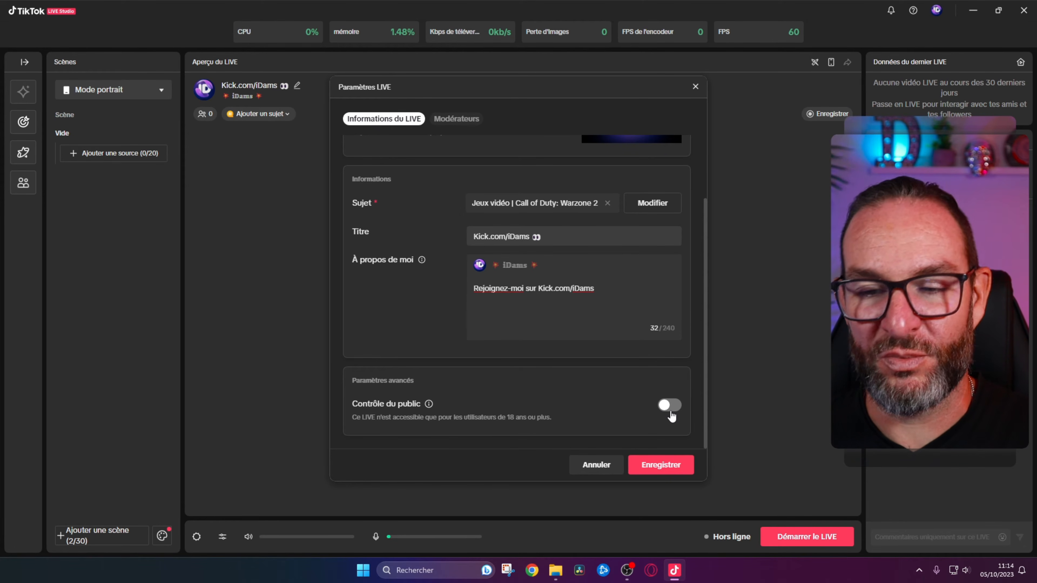
left_click(597, 466)
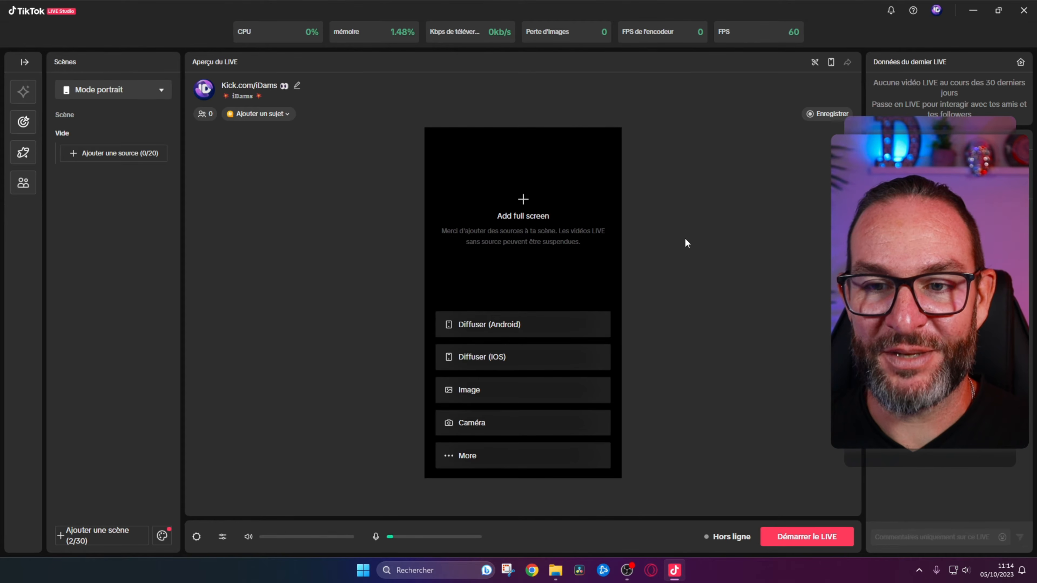
- Open the mobile preview of the LIVE, move it aside to examine its layout and close it
left_click(830, 65)
left_click_drag(484, 74, 777, 108)
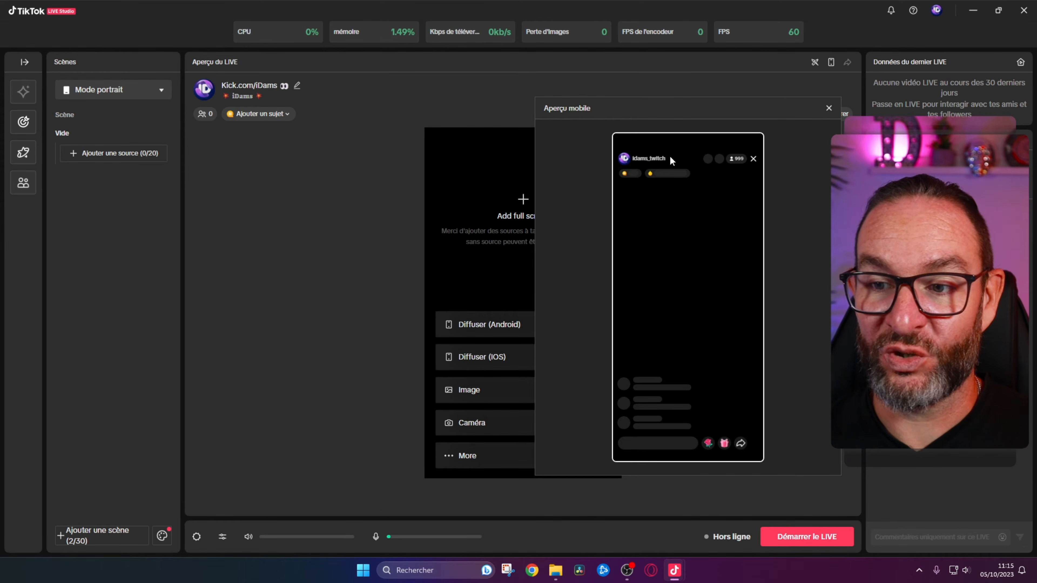
left_click_drag(767, 108, 690, 112)
left_click(753, 112)
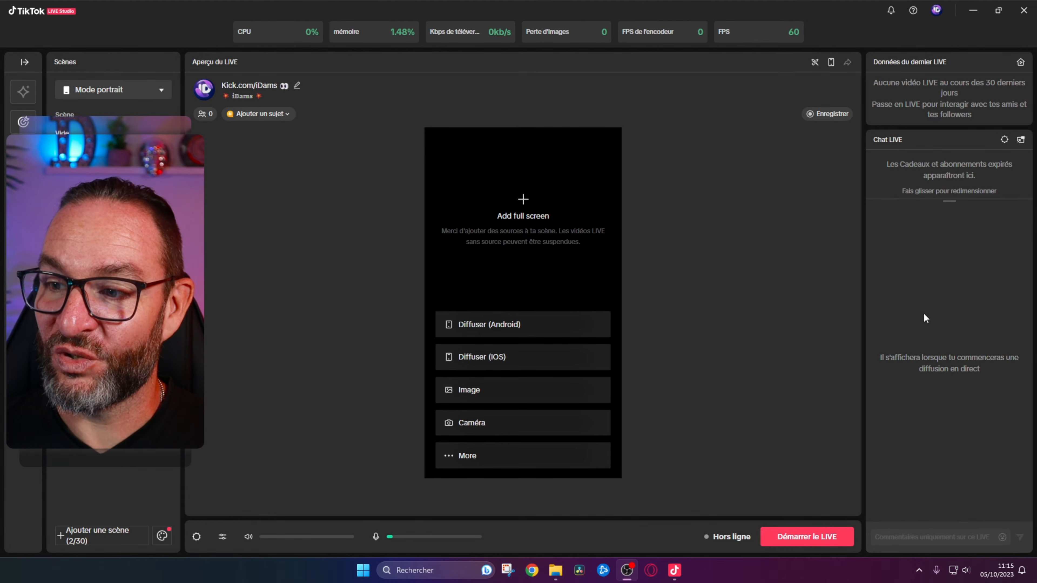
- Examine the LIVE chat's notification settings, including permissions, detached chat, comment filters, message types and notification sources
left_click(929, 350)
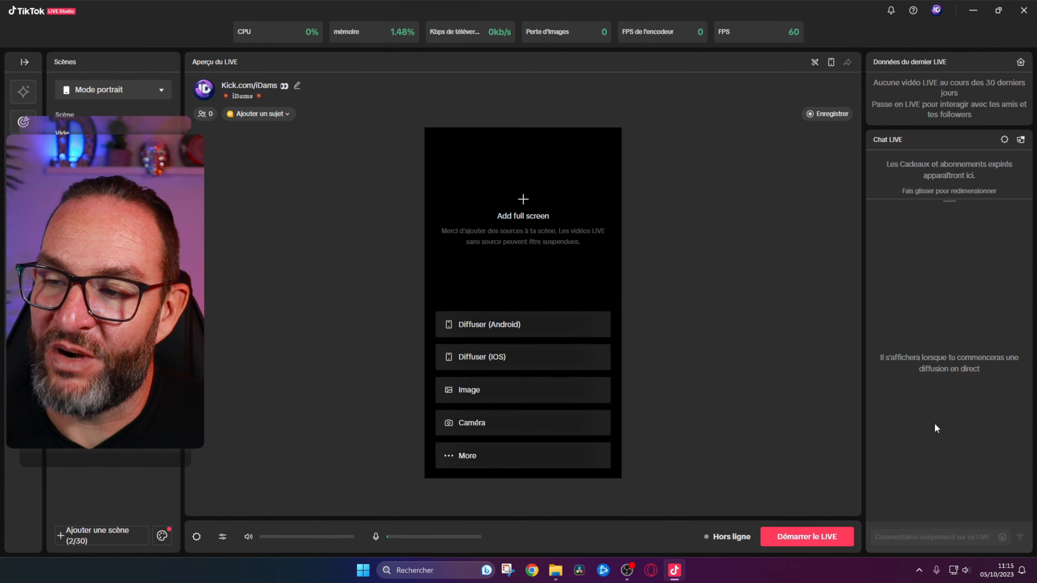
left_click(1004, 140)
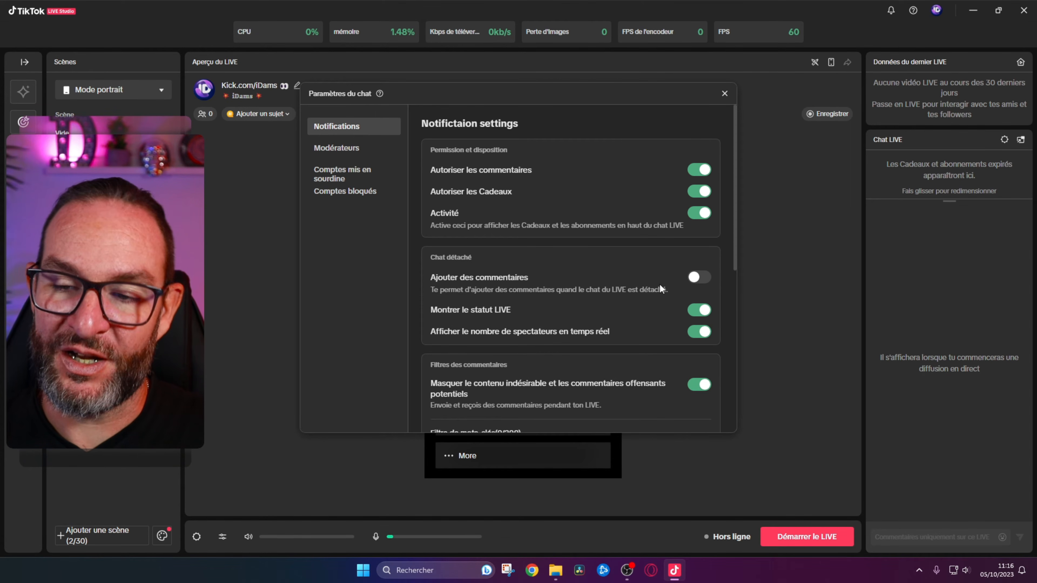
scroll(660, 284, "down", 3)
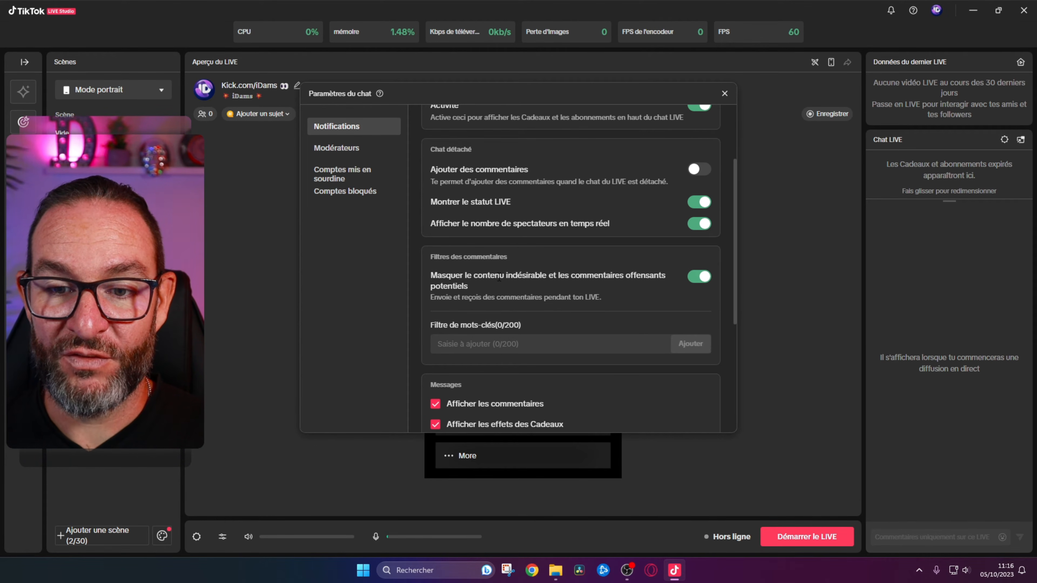
scroll(633, 277, "down", 2)
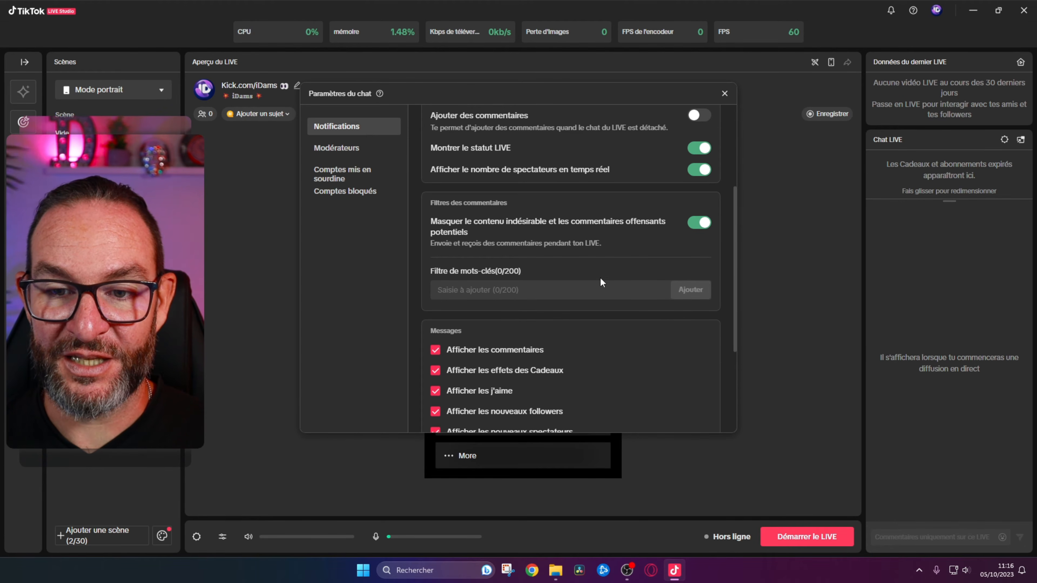
scroll(494, 295, "down", 3)
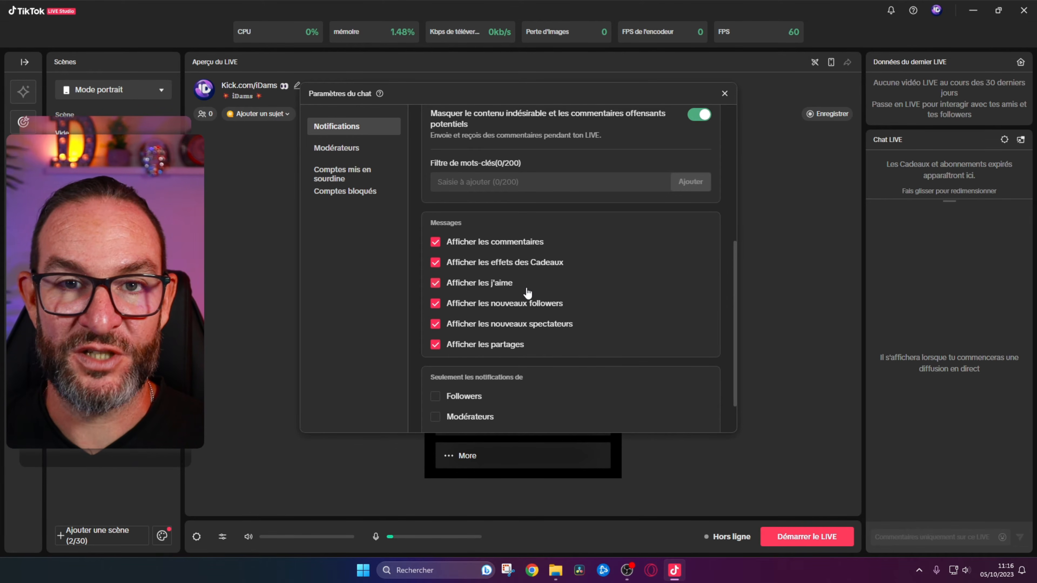
scroll(529, 293, "down", 2)
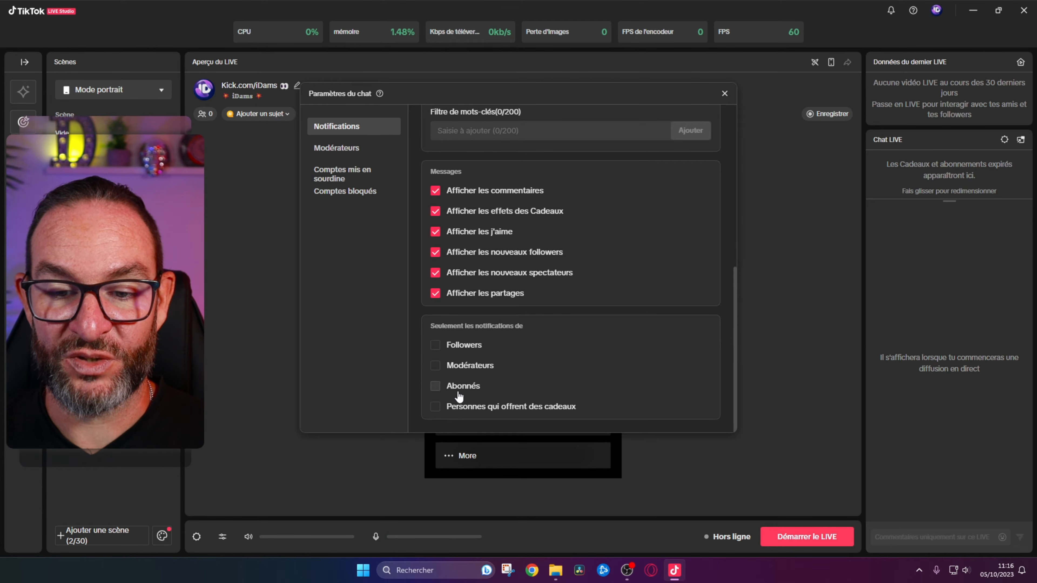
- View the chat's moderators and muted accounts settings, return to the notification settings and close the chat settings
left_click(356, 149)
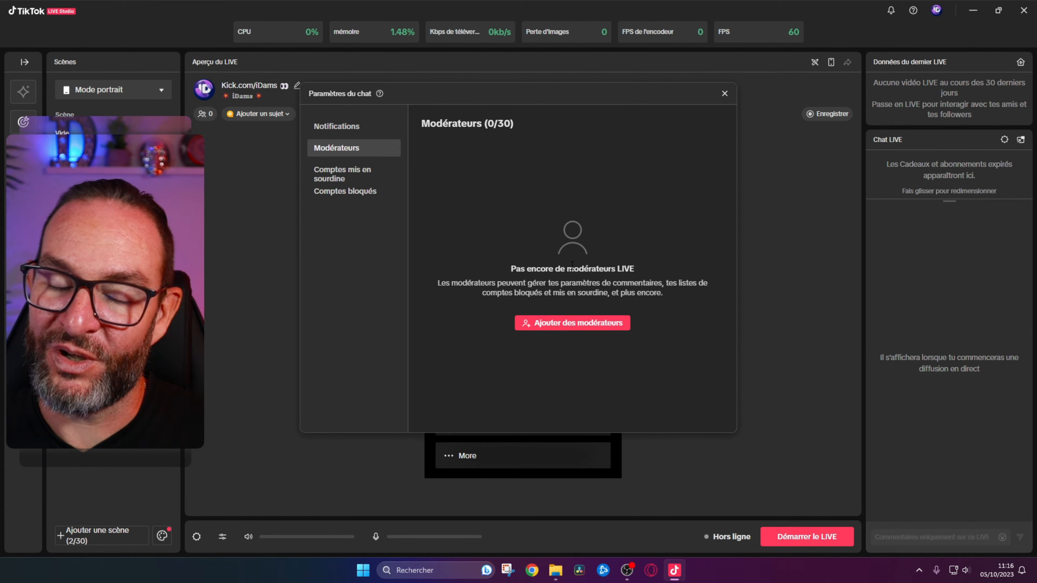
left_click(345, 179)
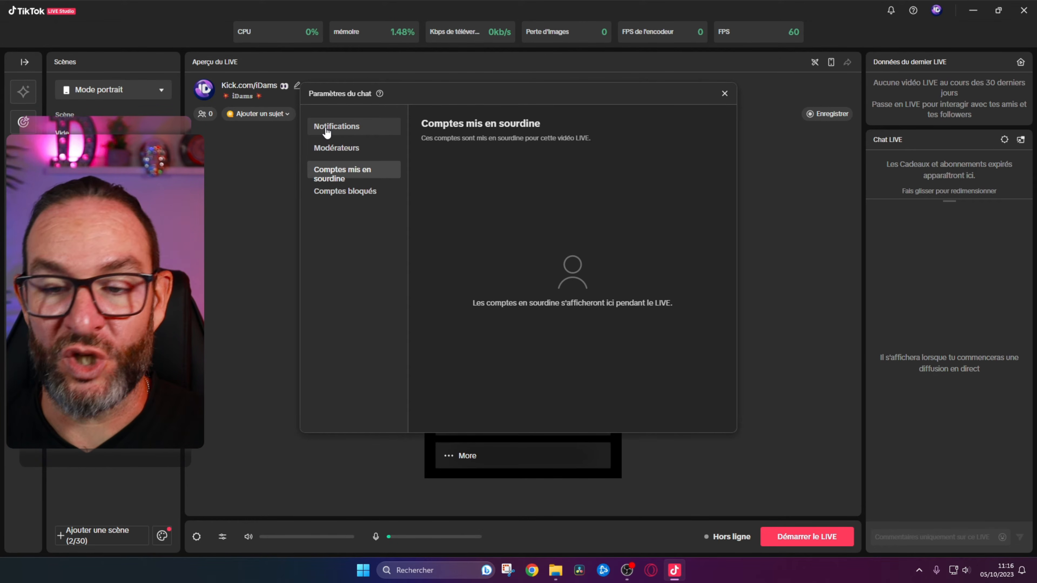
left_click(349, 129)
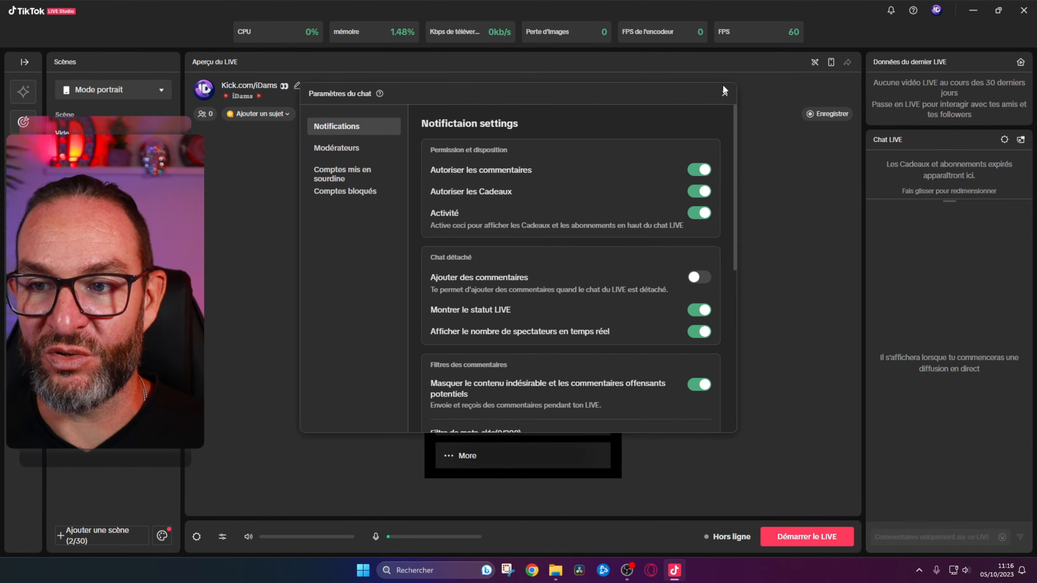
left_click(724, 93)
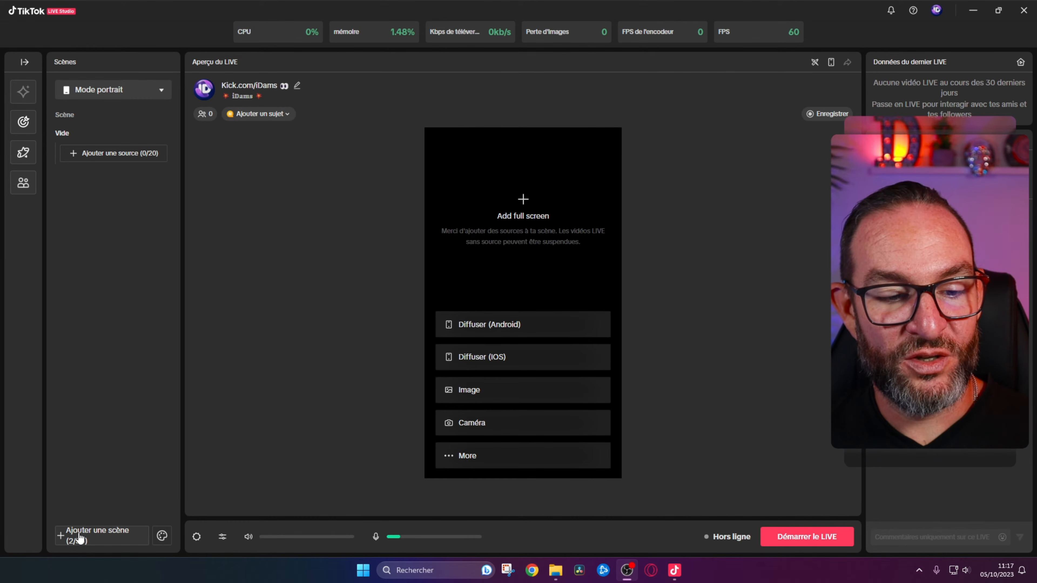
- Look over the Général and Vide portrait templates offered for a new scene and close the selection without adding one
left_click(87, 537)
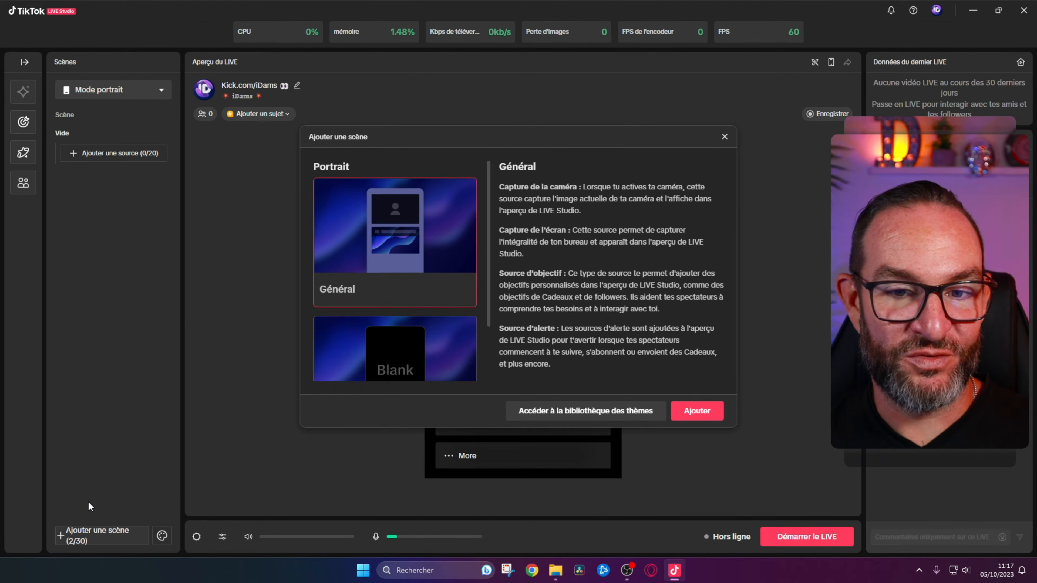
scroll(396, 233, "down", 2)
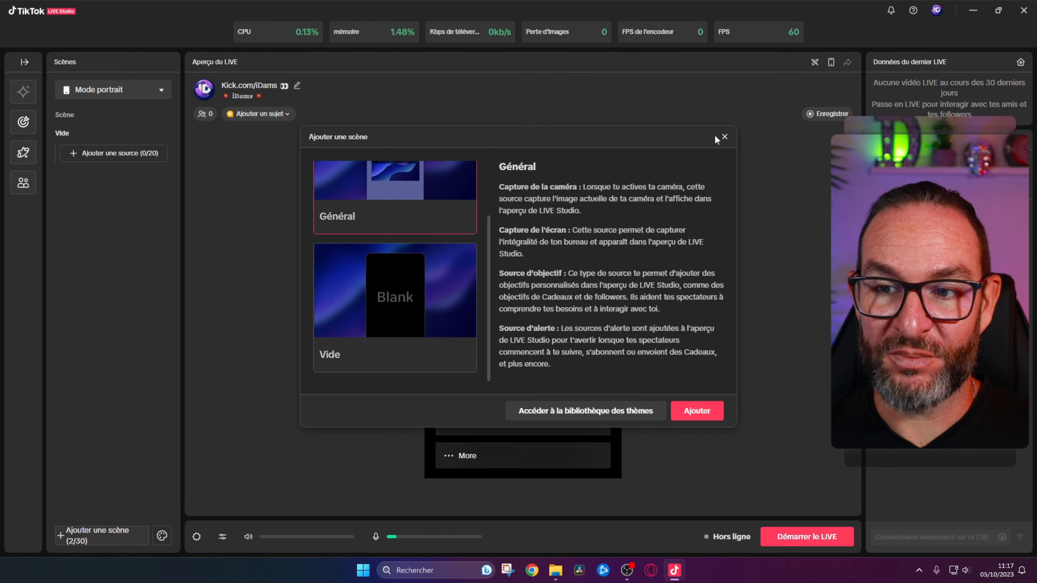
left_click(725, 137)
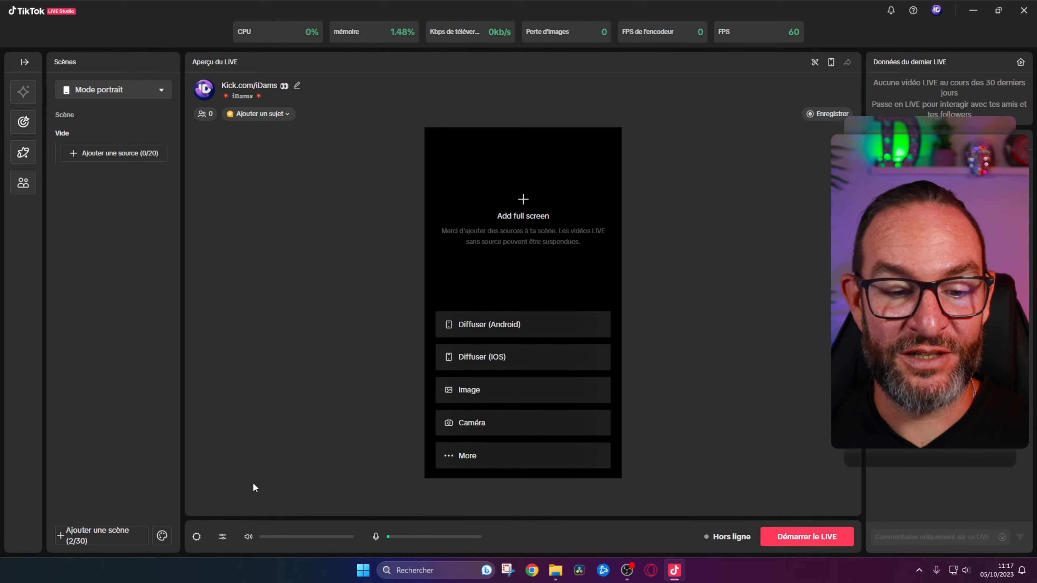
- Open the broadcast quality settings and check the available video quality and resolution choices without changing them
left_click(197, 537)
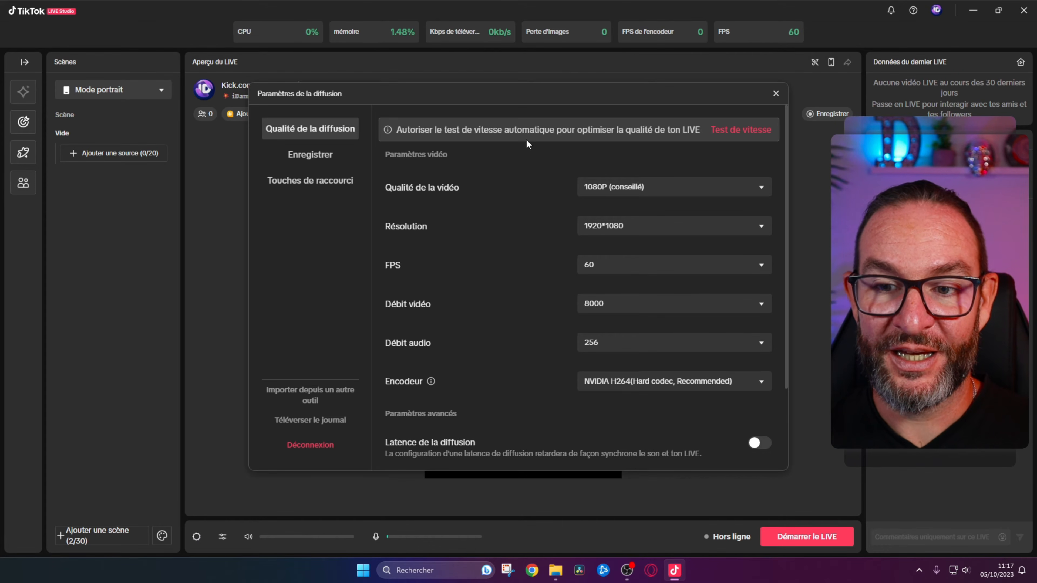
left_click_drag(530, 96, 472, 114)
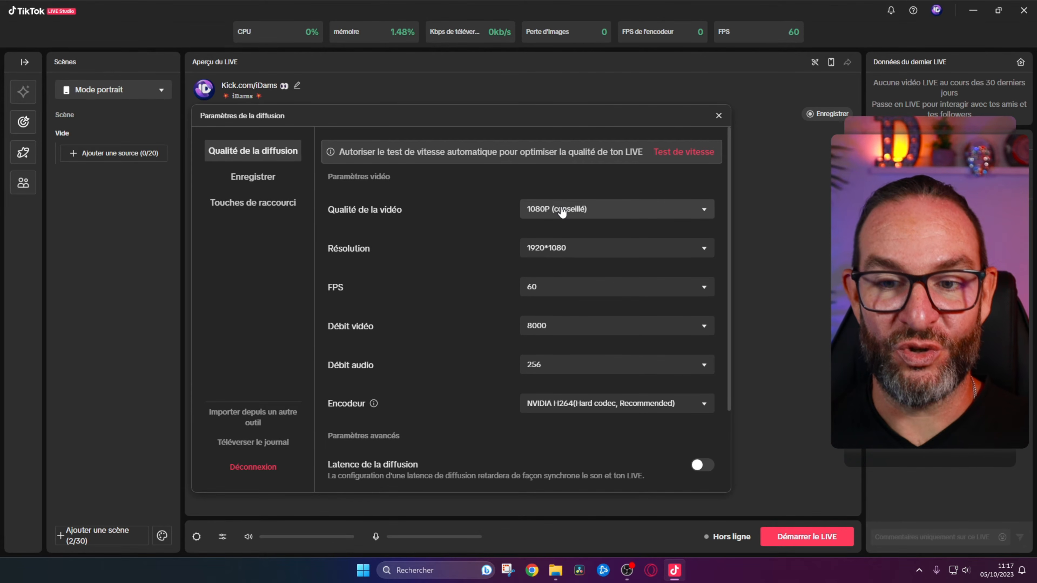
left_click(552, 214)
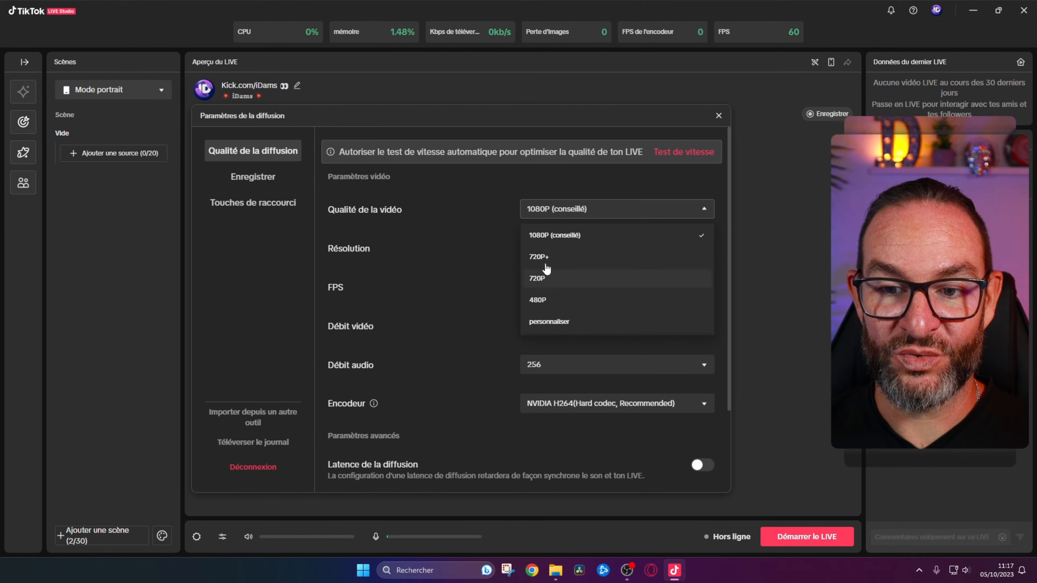
left_click(505, 184)
left_click(571, 254)
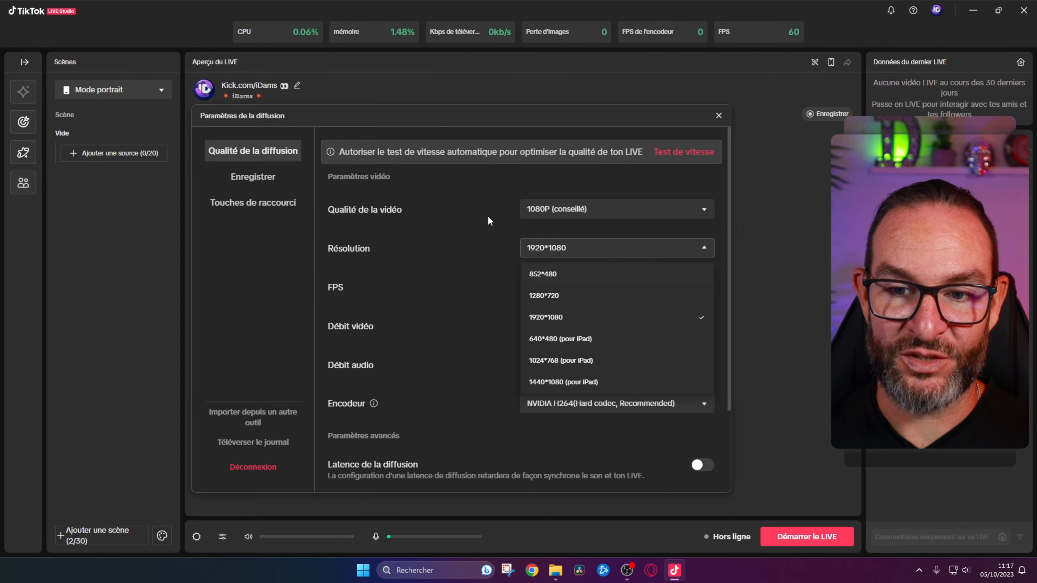
left_click(531, 188)
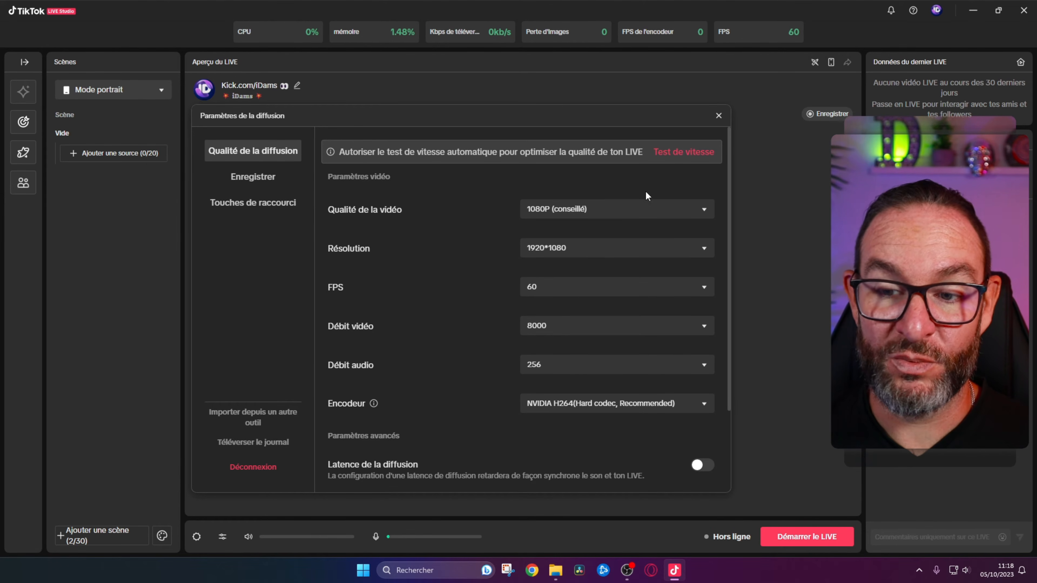
- Run the automatic speed test twice and apply its recommended 1920 * 1080 resolution, 60 FPS and 8000 video bitrate
left_click(670, 152)
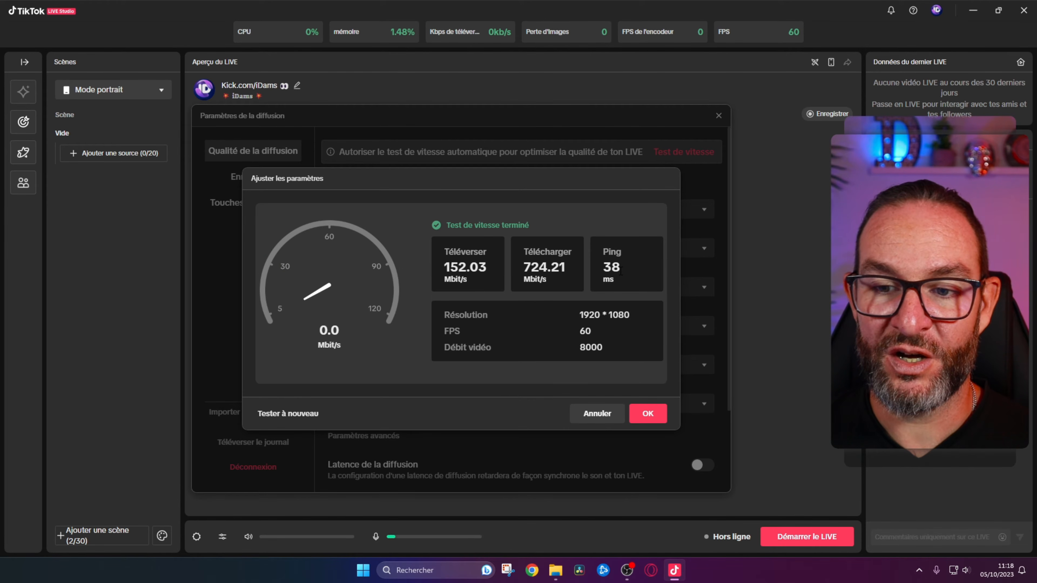
left_click(289, 414)
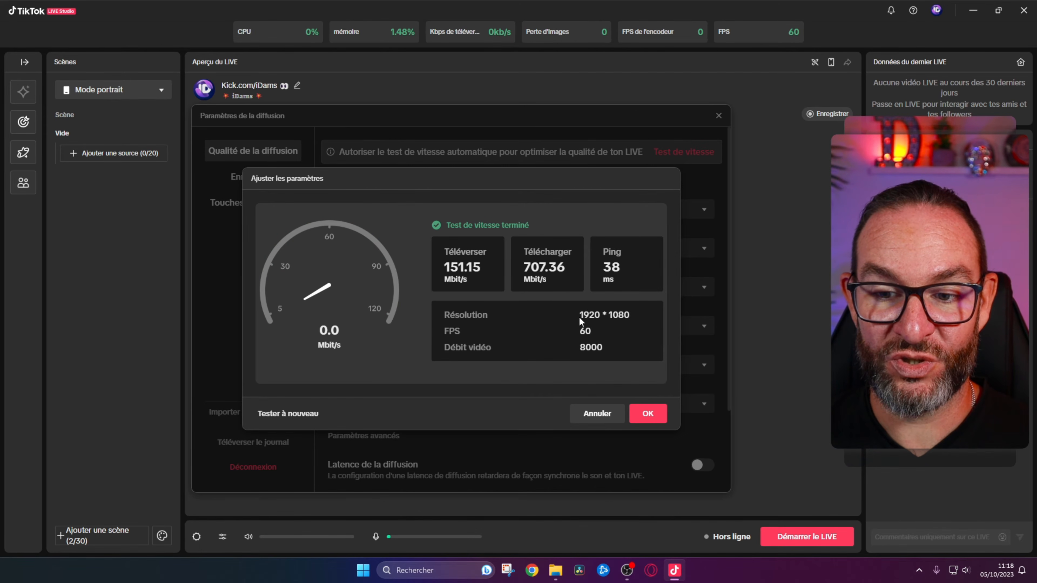
left_click_drag(581, 314, 638, 319)
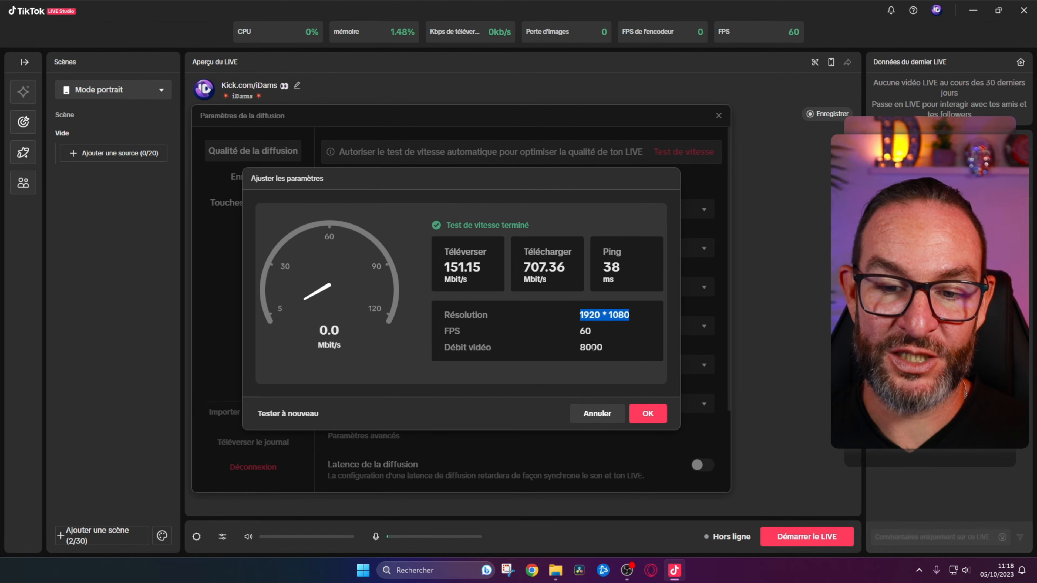
left_click(647, 414)
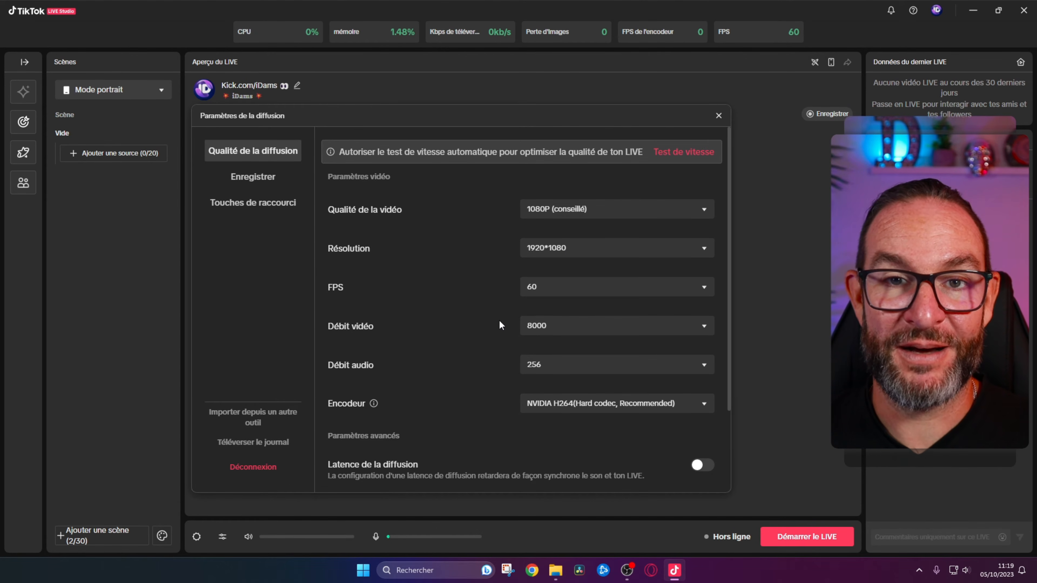
- Review the audio bitrate choices, the encoder options with their help note, and the advanced broadcast settings without changing them
scroll(498, 320, "down", 1)
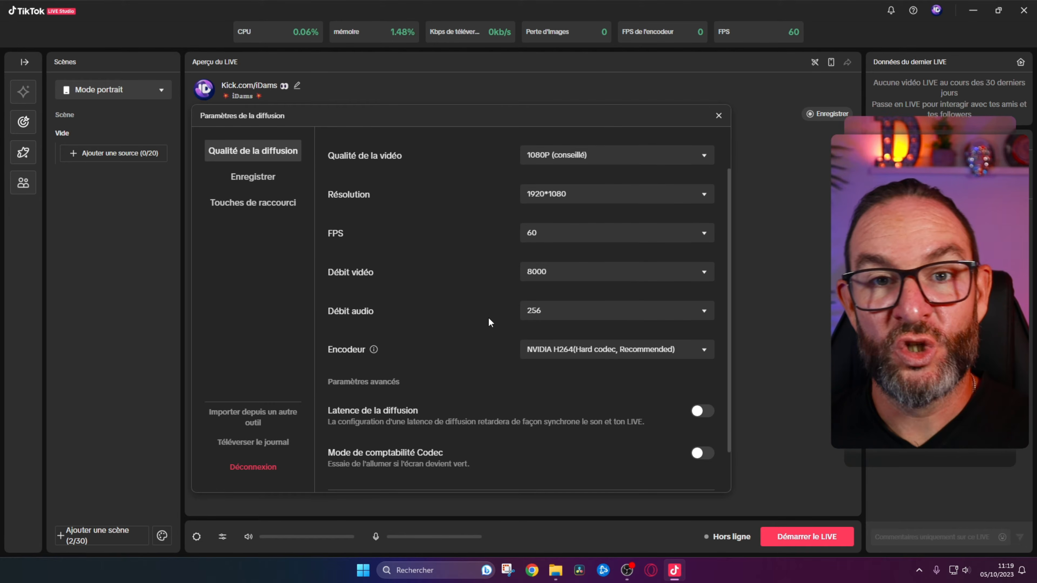
left_click(568, 312)
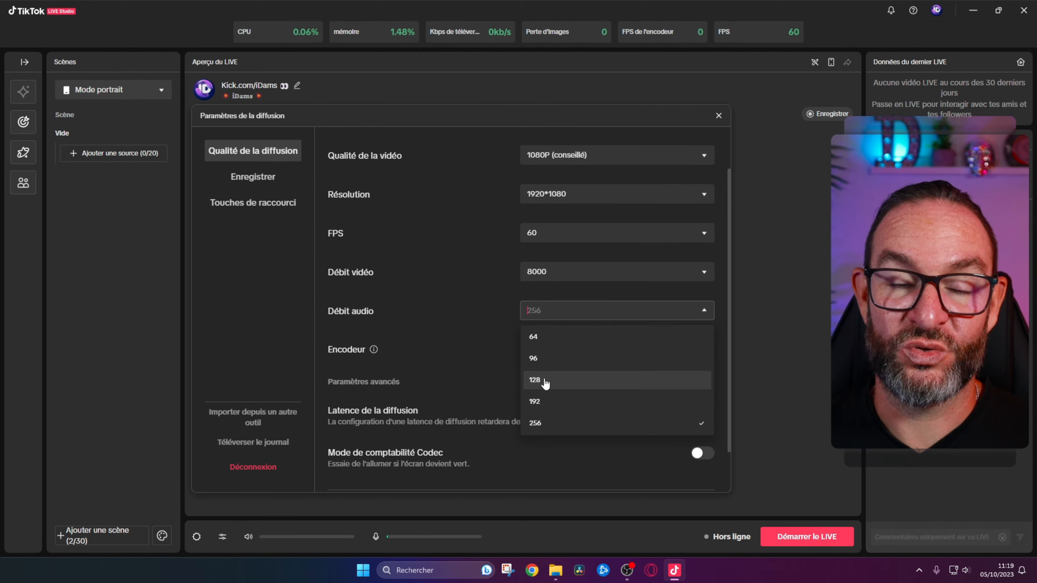
left_click(484, 330)
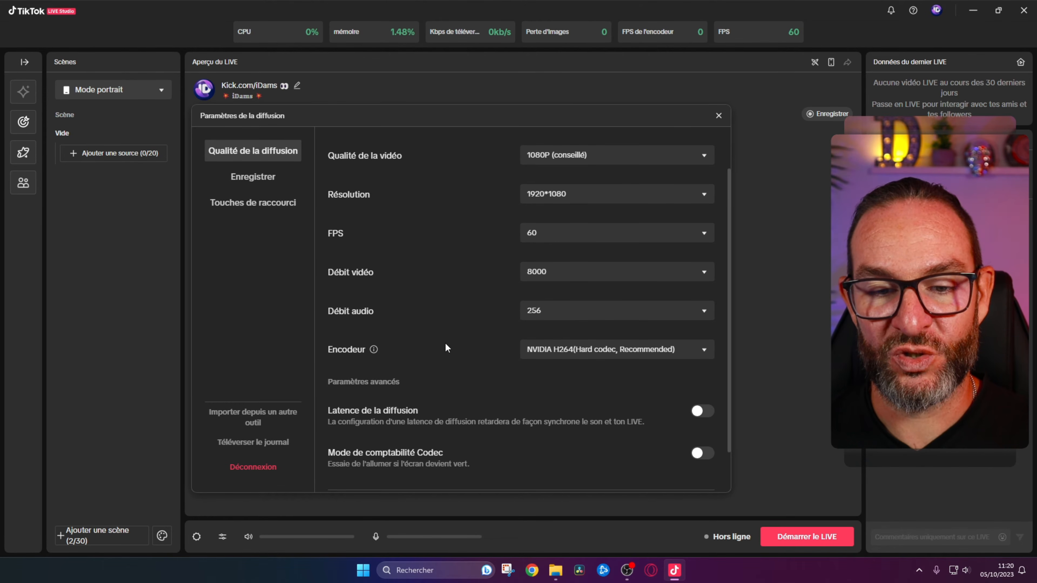
mouse_move(375, 351)
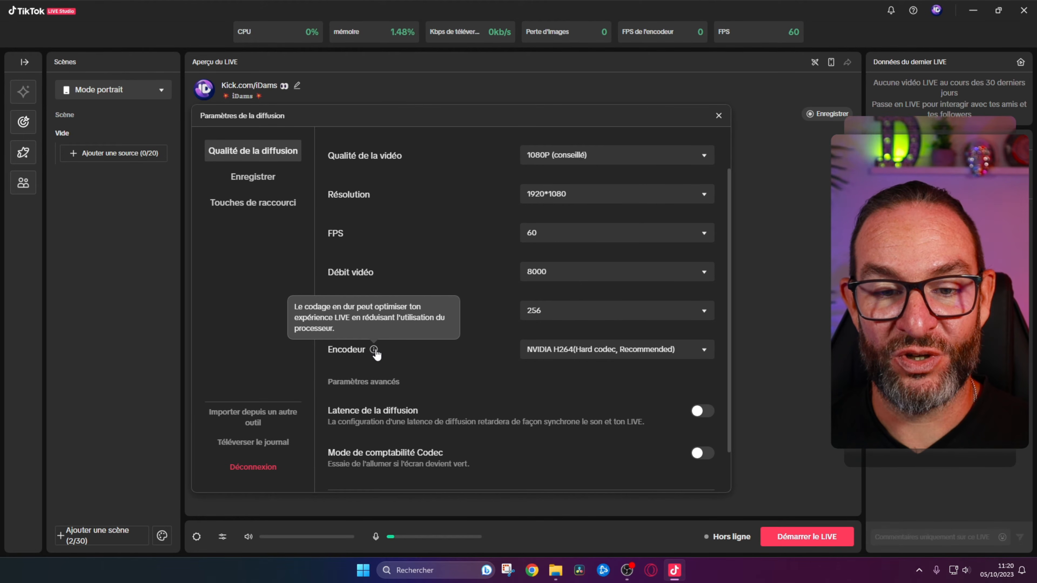
left_click(574, 355)
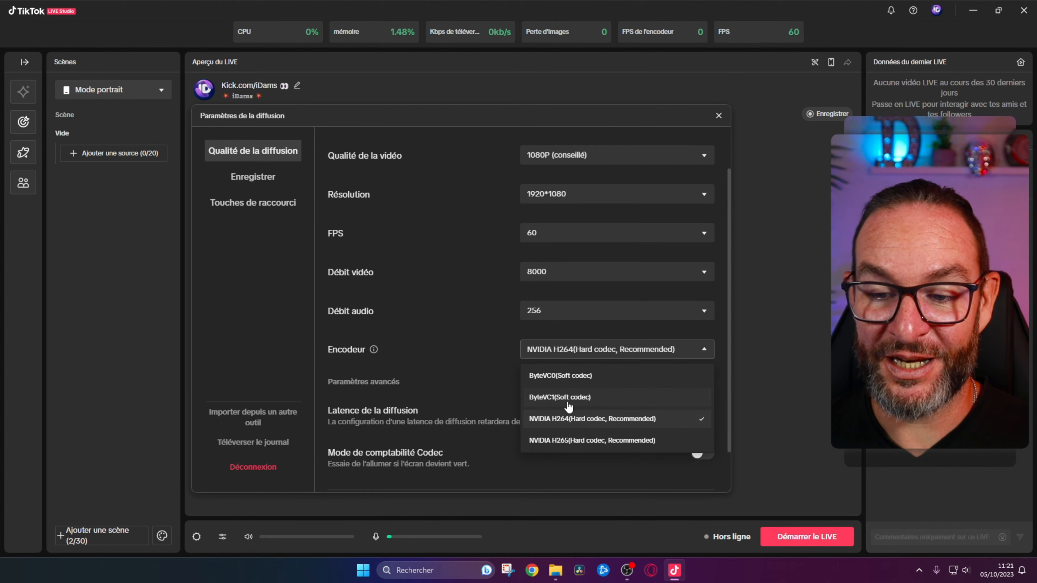
left_click(489, 357)
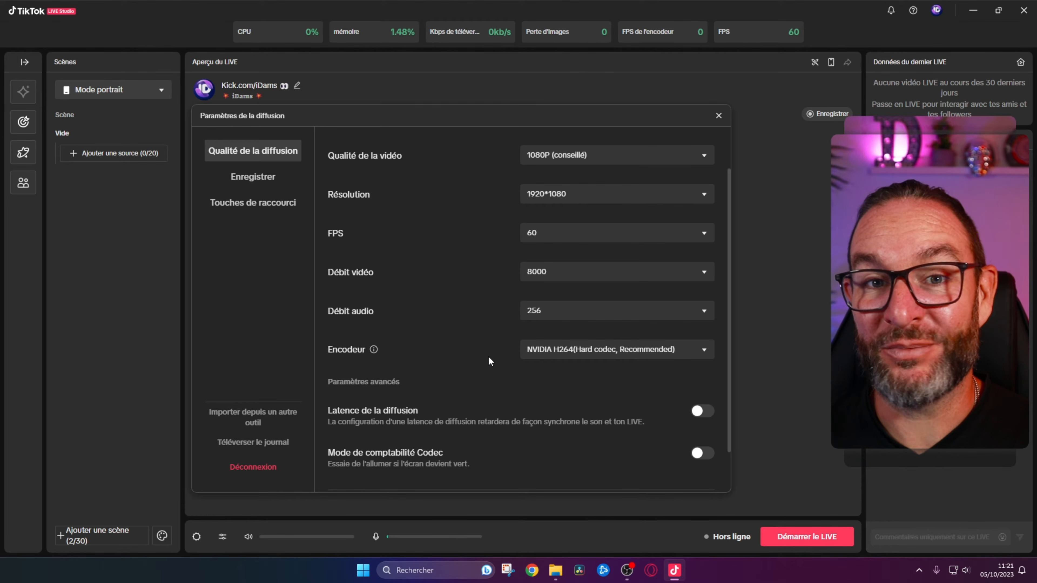
scroll(488, 357, "down", 1)
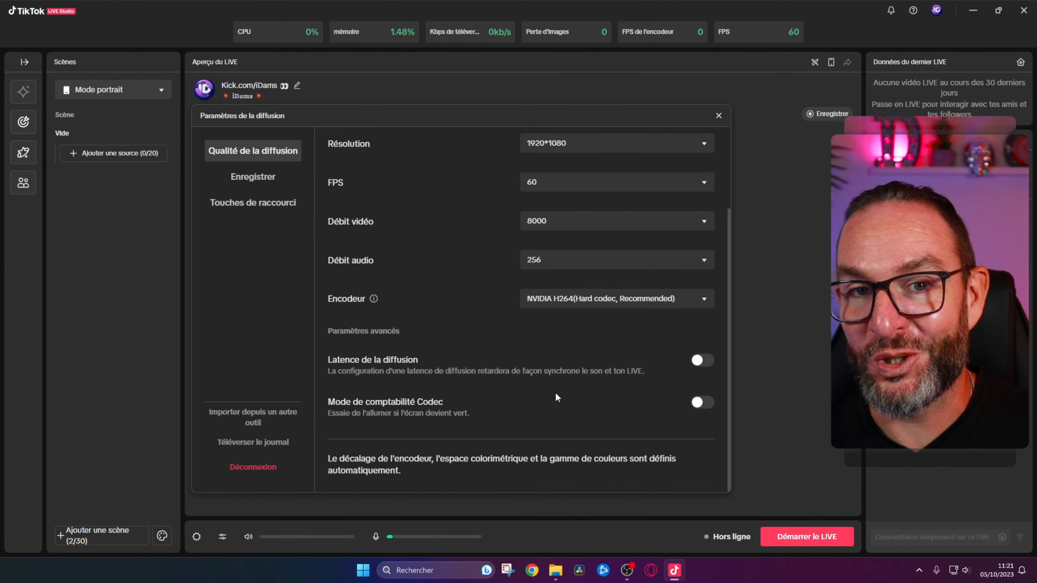
- Review the recording path and format choices, compare them with the broadcast quality settings, and close the broadcast settings
left_click(266, 181)
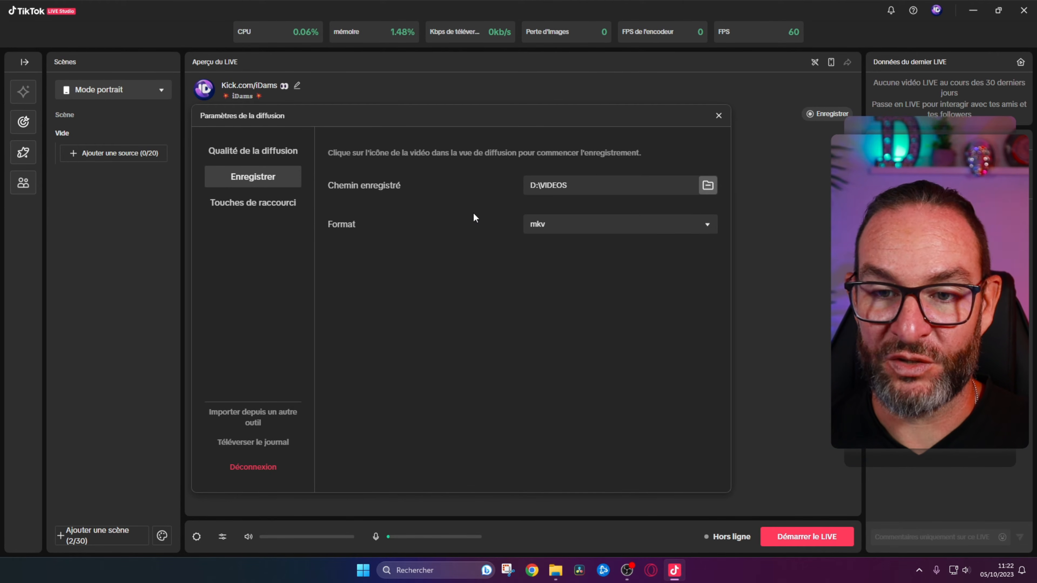
left_click(559, 225)
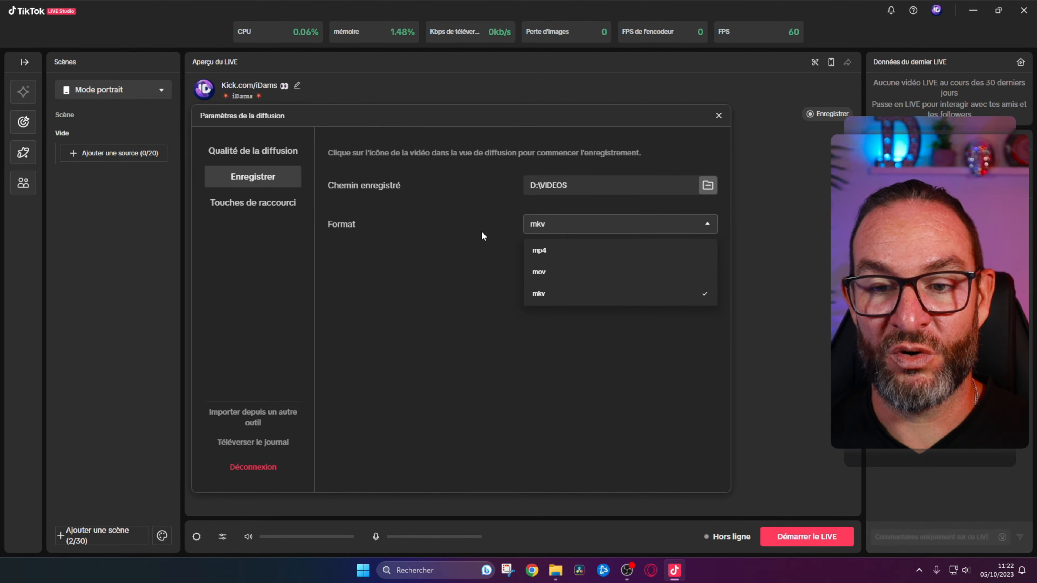
left_click(498, 222)
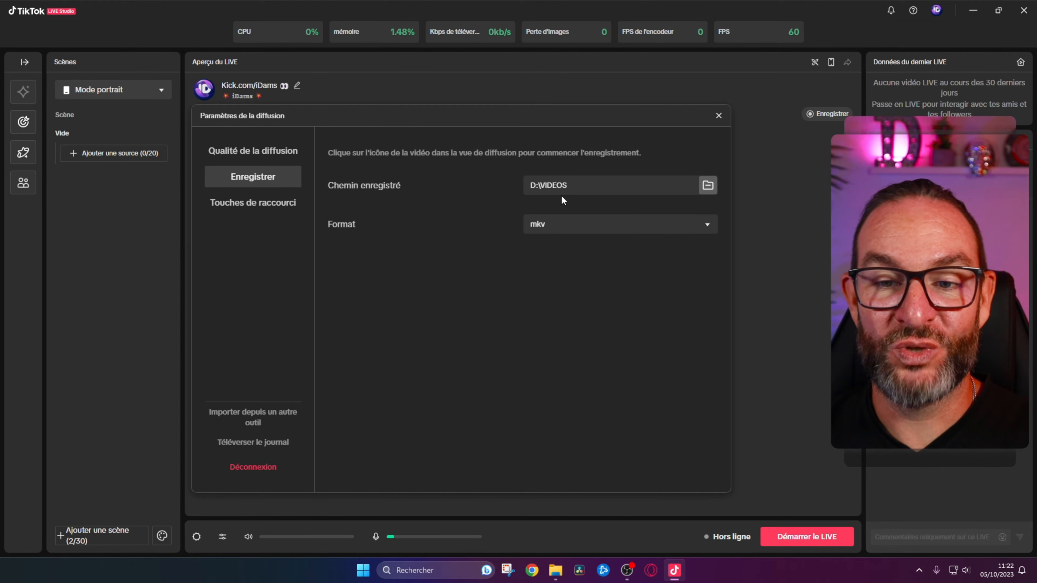
left_click(270, 151)
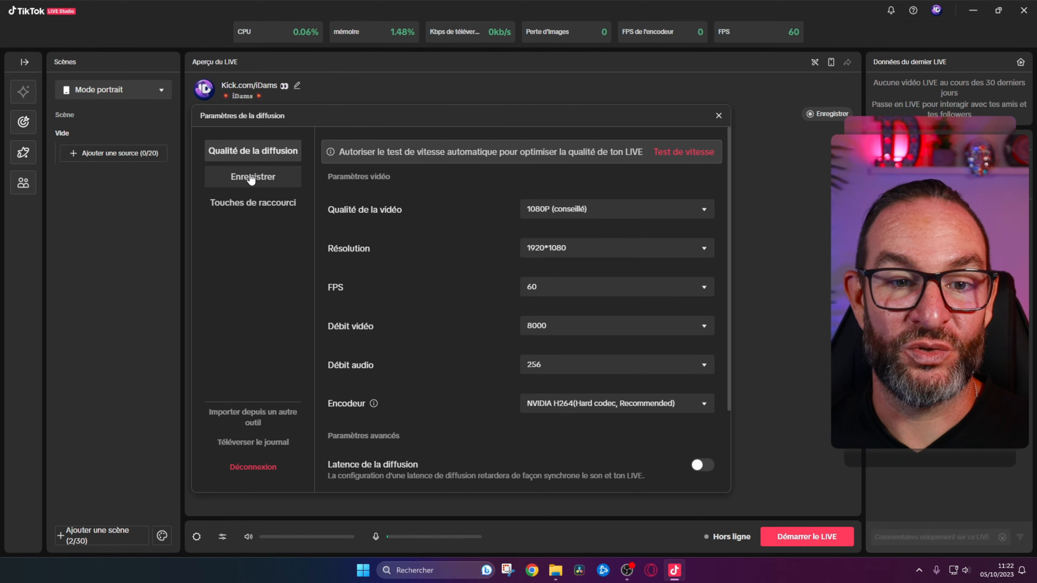
left_click(261, 176)
left_click(286, 155)
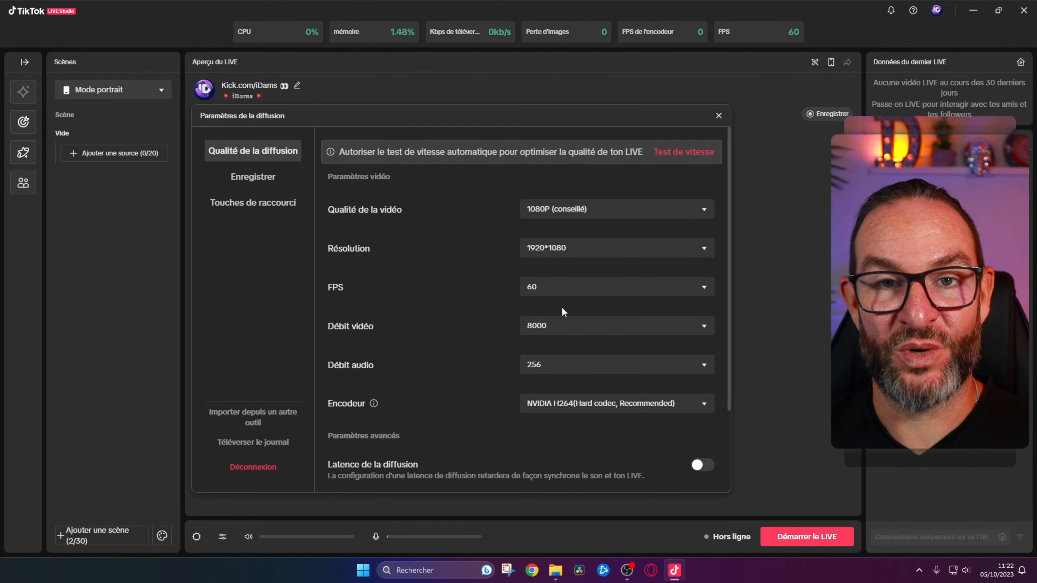
left_click(268, 184)
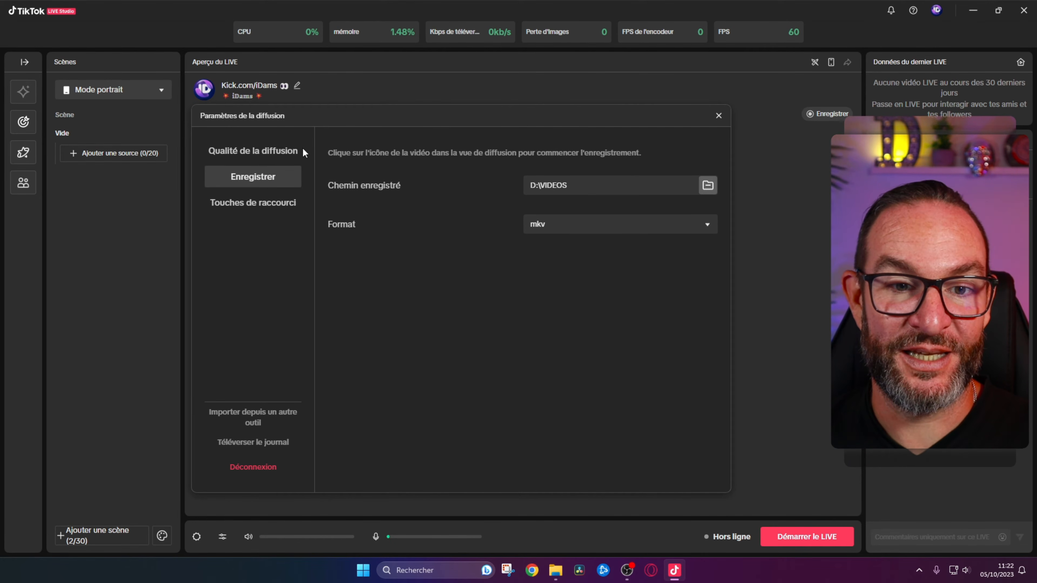
left_click(286, 152)
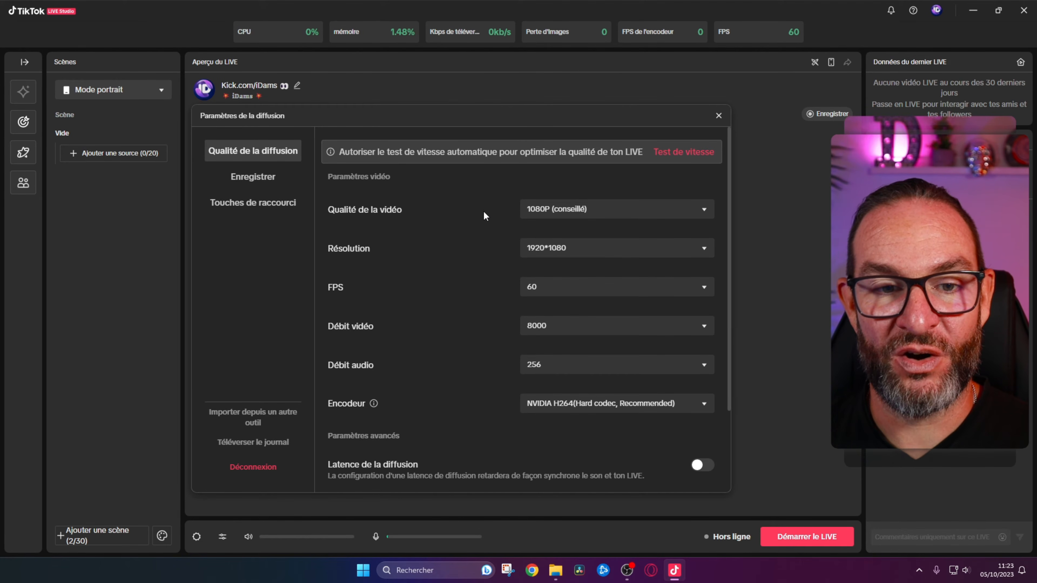
left_click(283, 185)
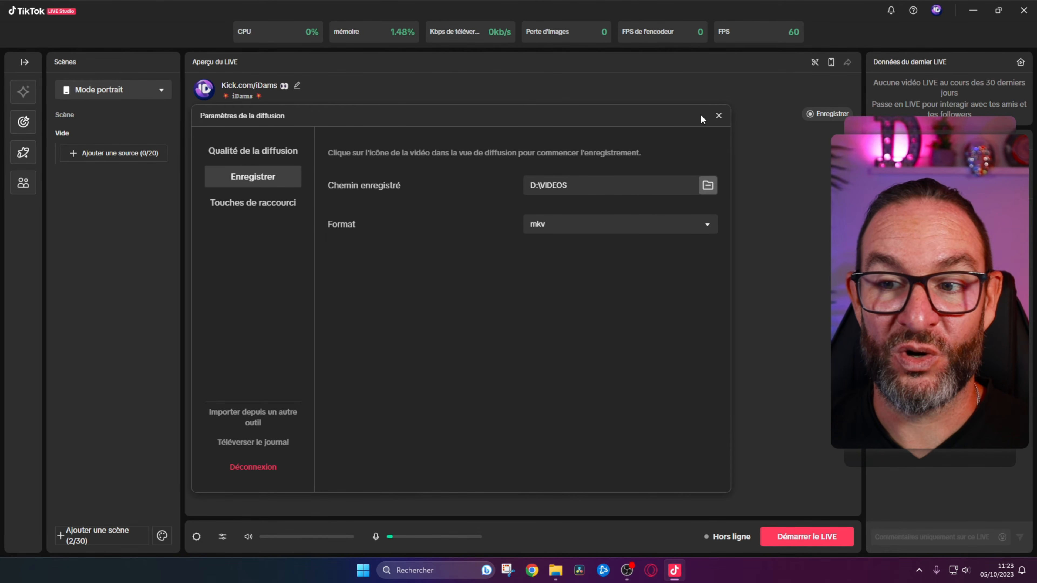
left_click(717, 117)
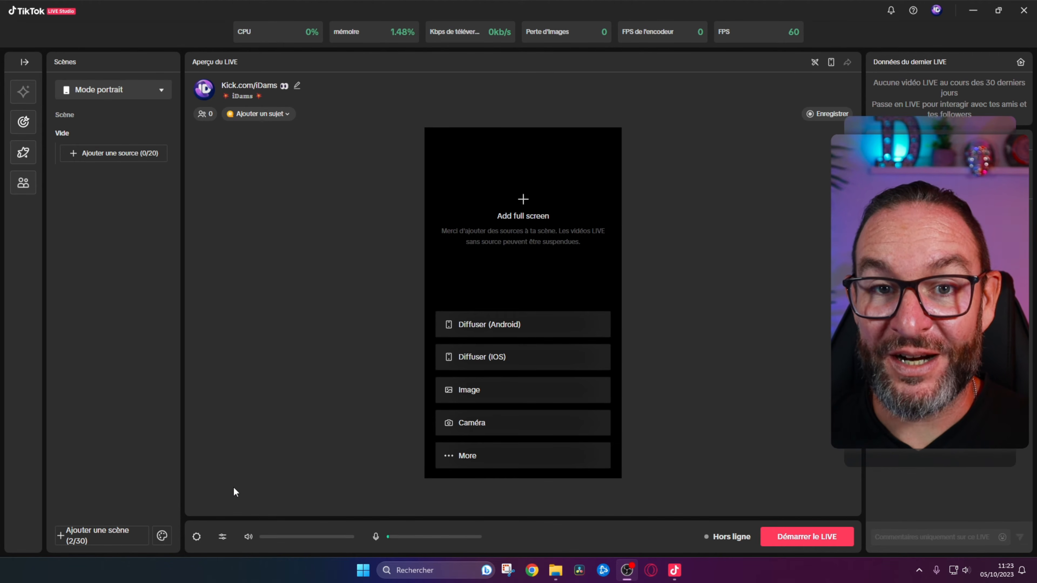
- Open the audio mixer and check the Mic NVIDIA Broadcast settings and available microphone devices without changing the selection
left_click(224, 539)
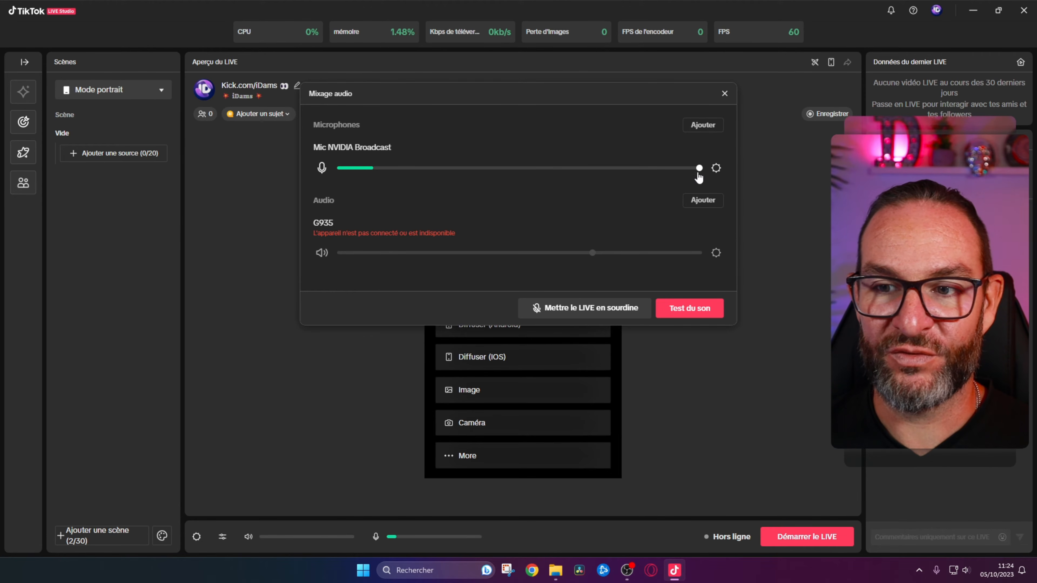
left_click(717, 169)
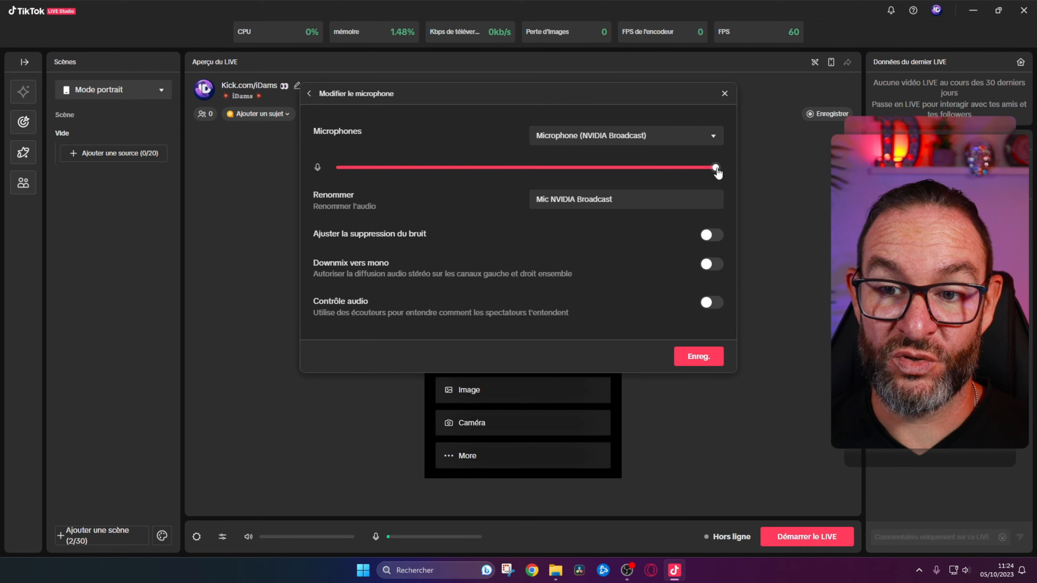
left_click(648, 137)
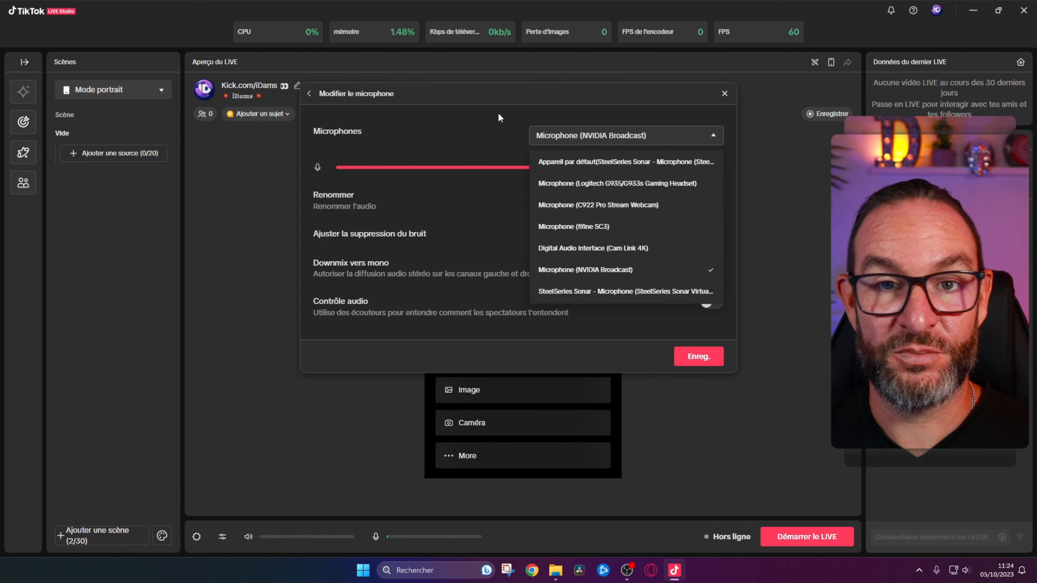
left_click(600, 116)
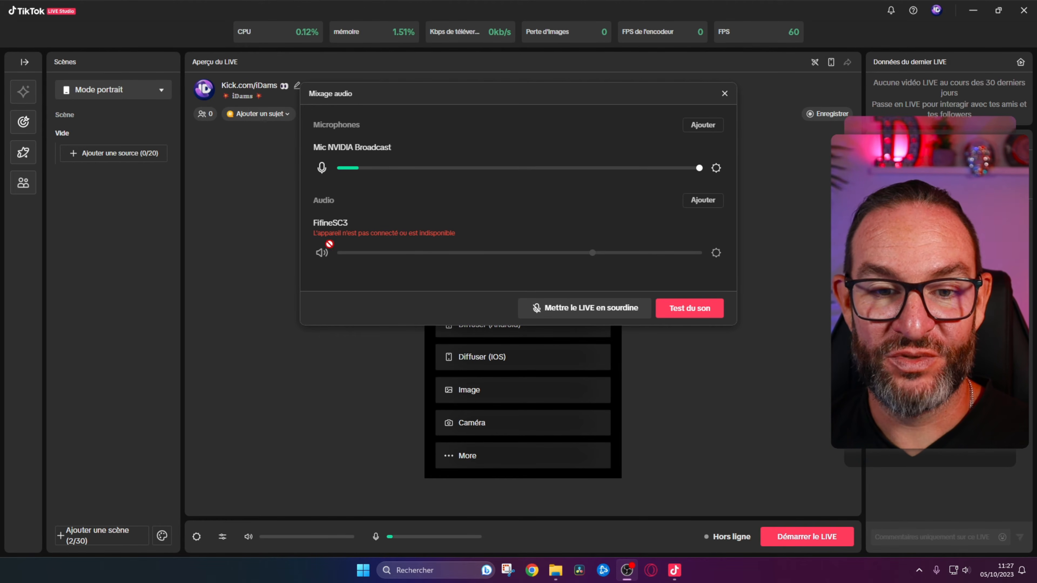
- Look through the devices and applications offered for the FifineSC3 audio source and save it with Haut-parleurs (fifine SC3) still selected
left_click(716, 252)
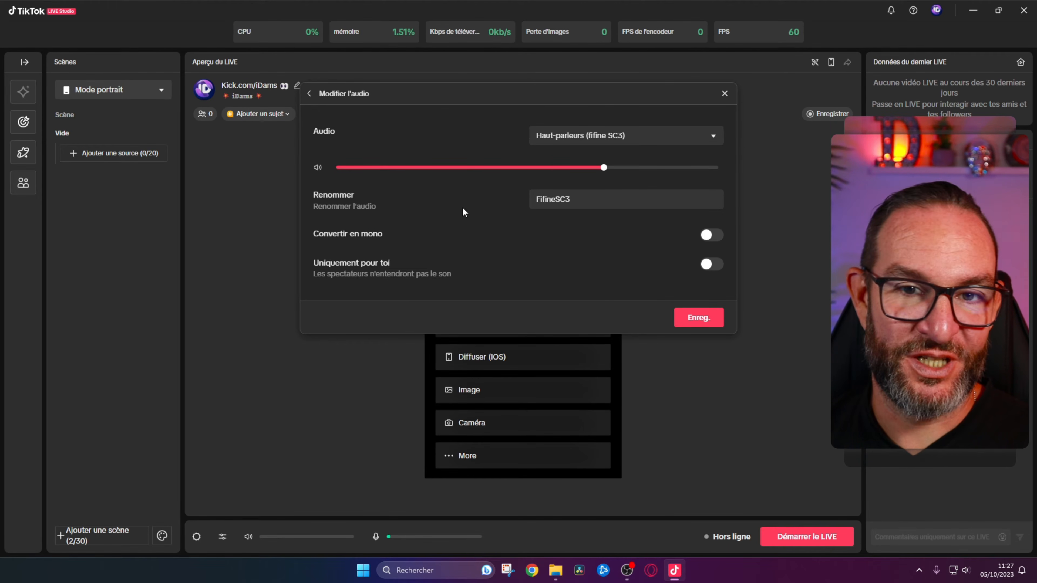
left_click(636, 138)
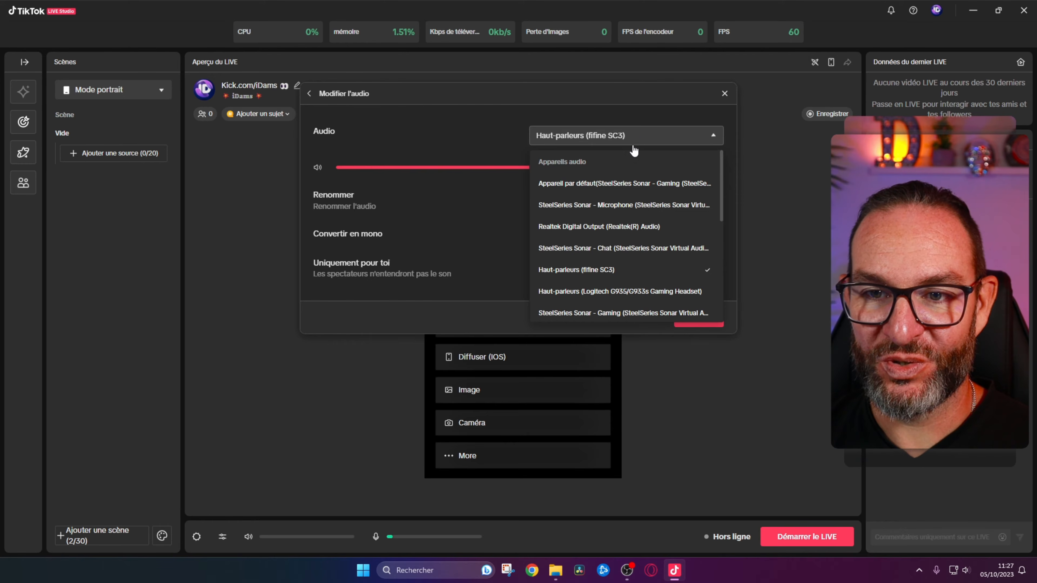
scroll(658, 249, "down", 3)
scroll(660, 250, "down", 2)
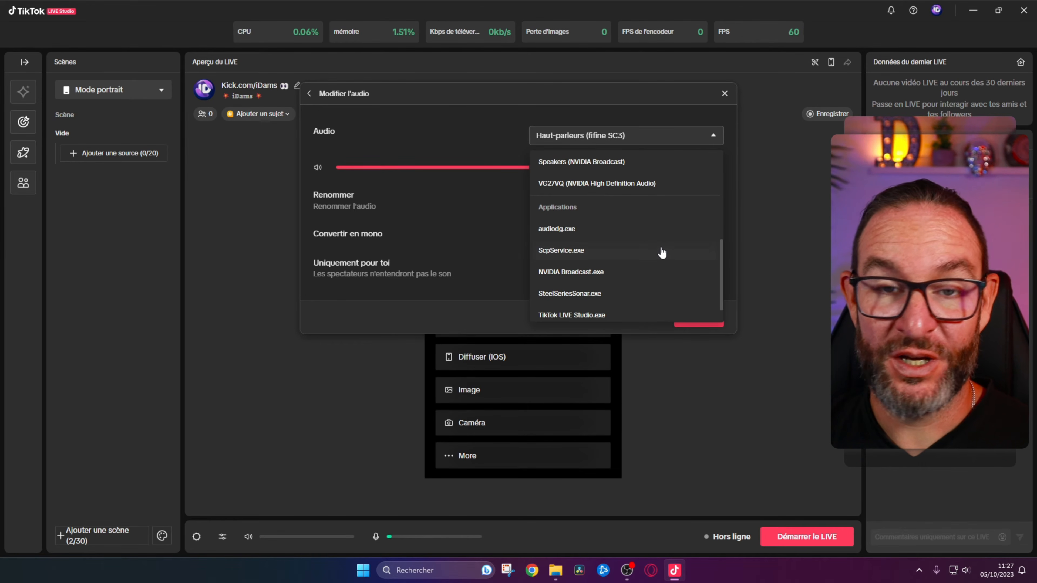
scroll(664, 248, "up", 6)
left_click(538, 120)
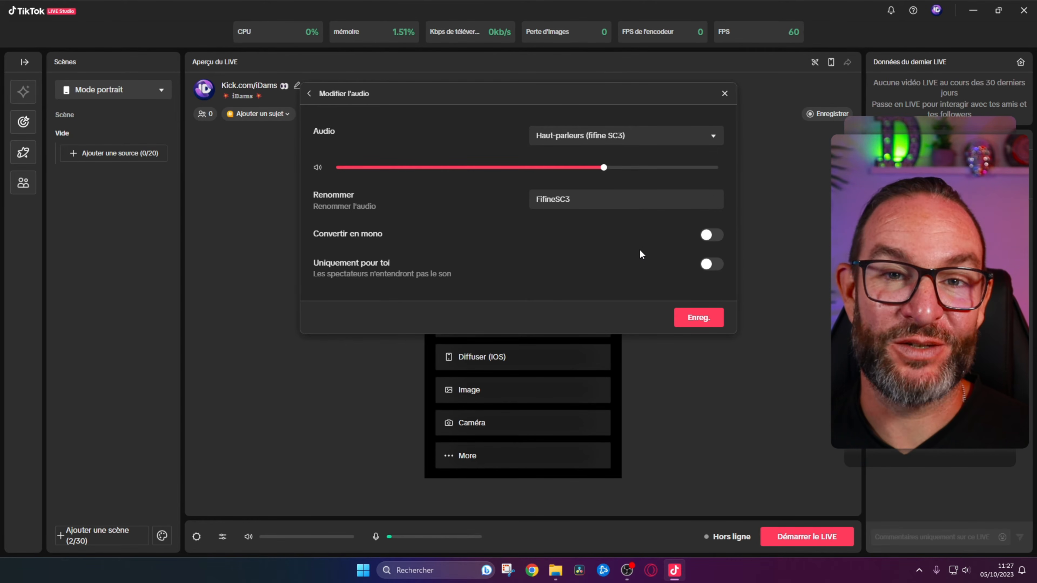
left_click(699, 318)
- Raise the FifineSC3 audio volume to about three quarters, save it, and keep the Mic NVIDIA Broadcast volume at maximum
left_click(717, 252)
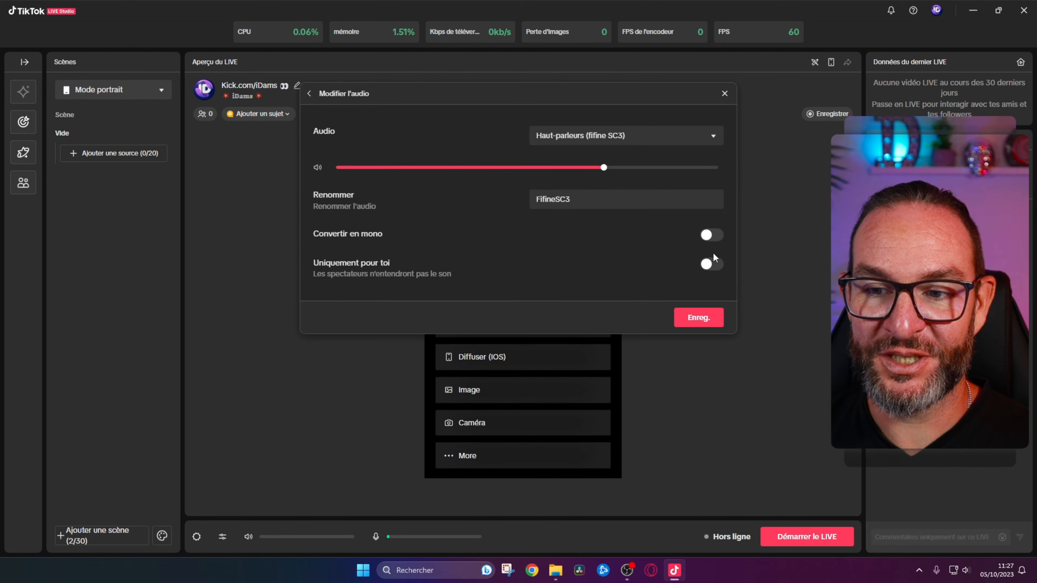
left_click(600, 136)
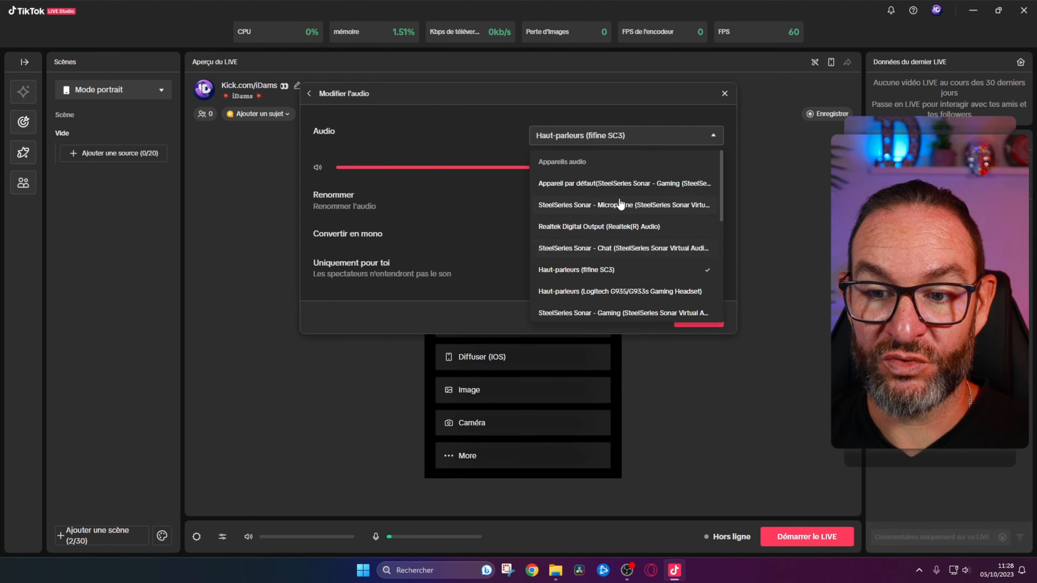
scroll(617, 266, "down", 2)
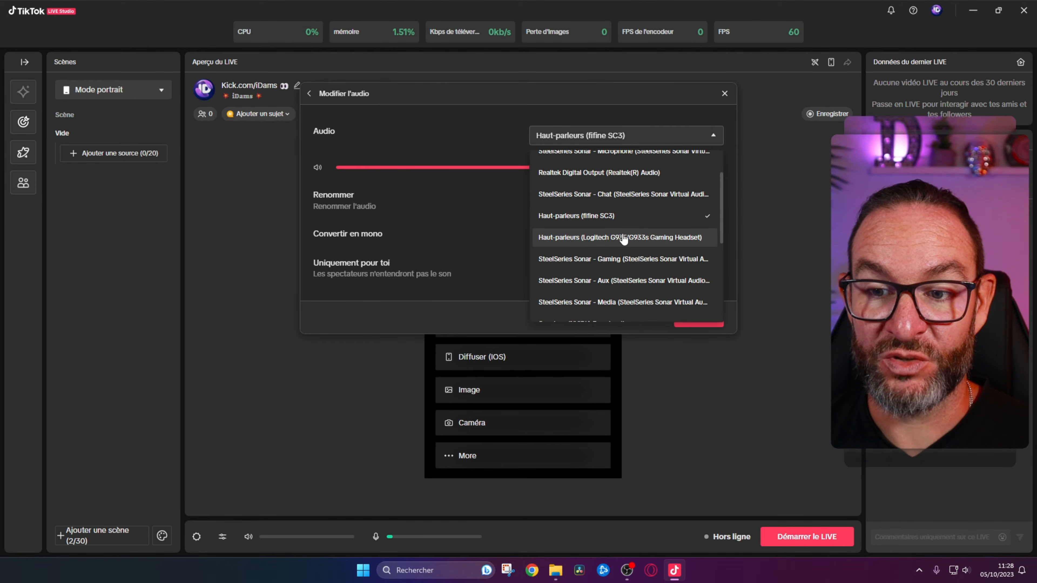
left_click(609, 112)
left_click_drag(594, 169, 619, 181)
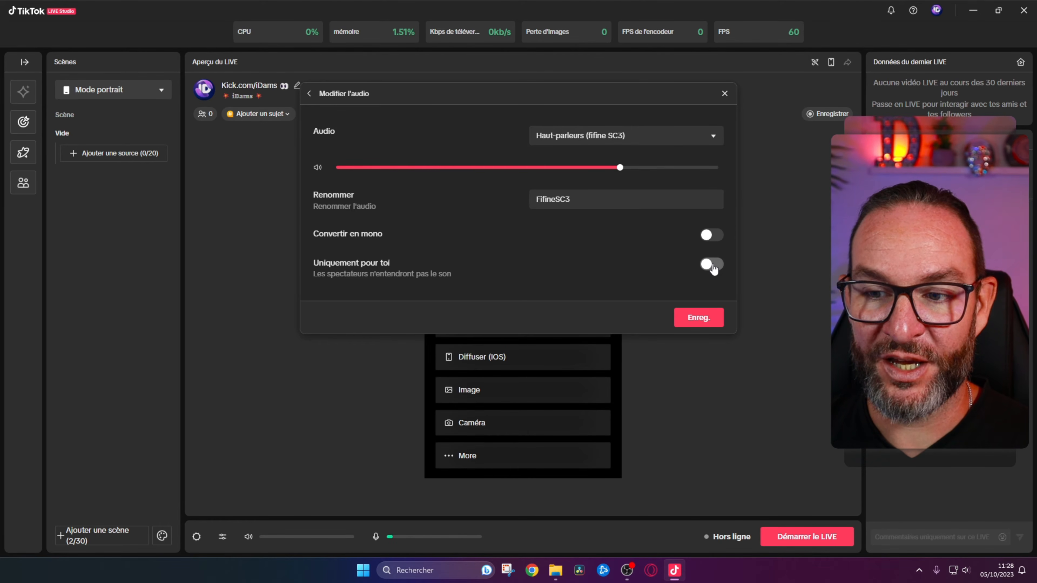
left_click(703, 321)
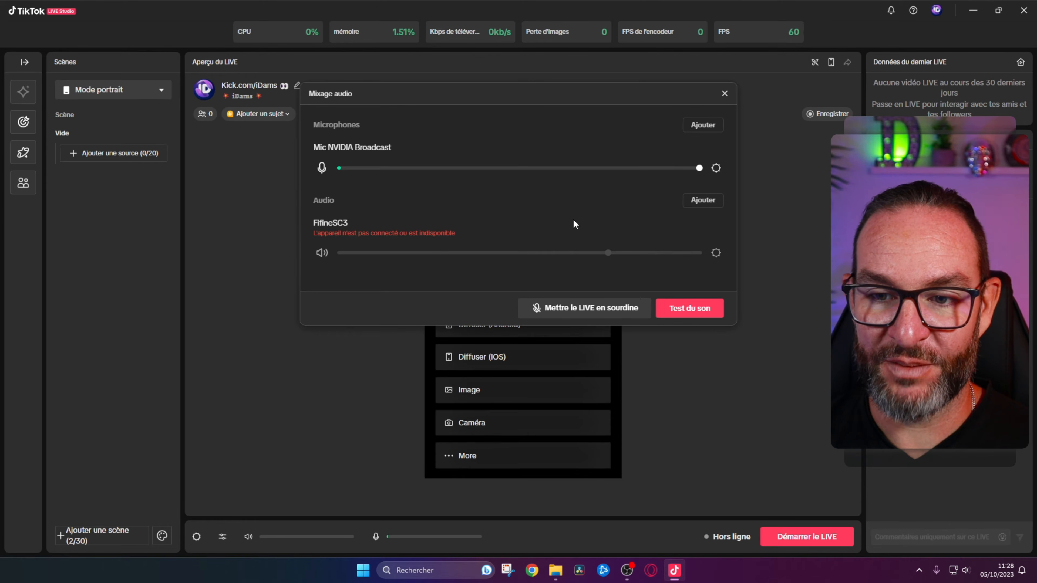
mouse_move(699, 174)
left_click_drag(699, 175, 722, 181)
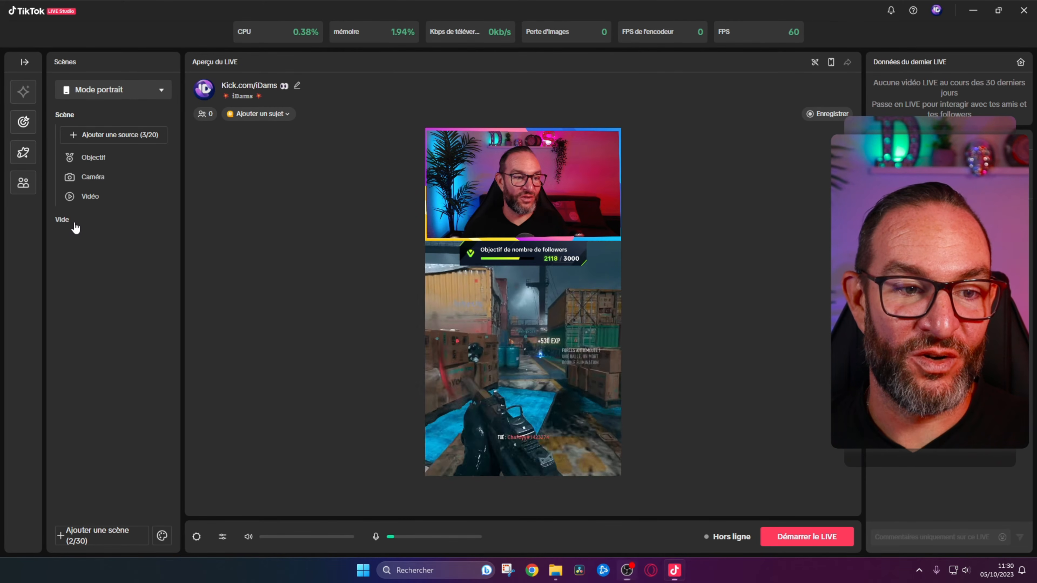
- Switch to the Vide scene and add another portrait scene from the Vide template
left_click(75, 225)
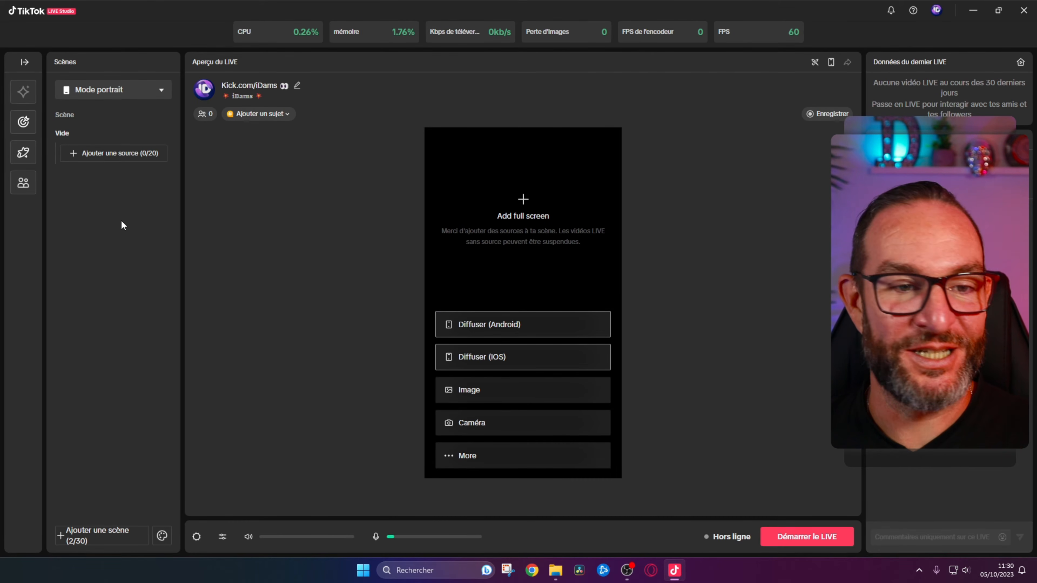
left_click(85, 538)
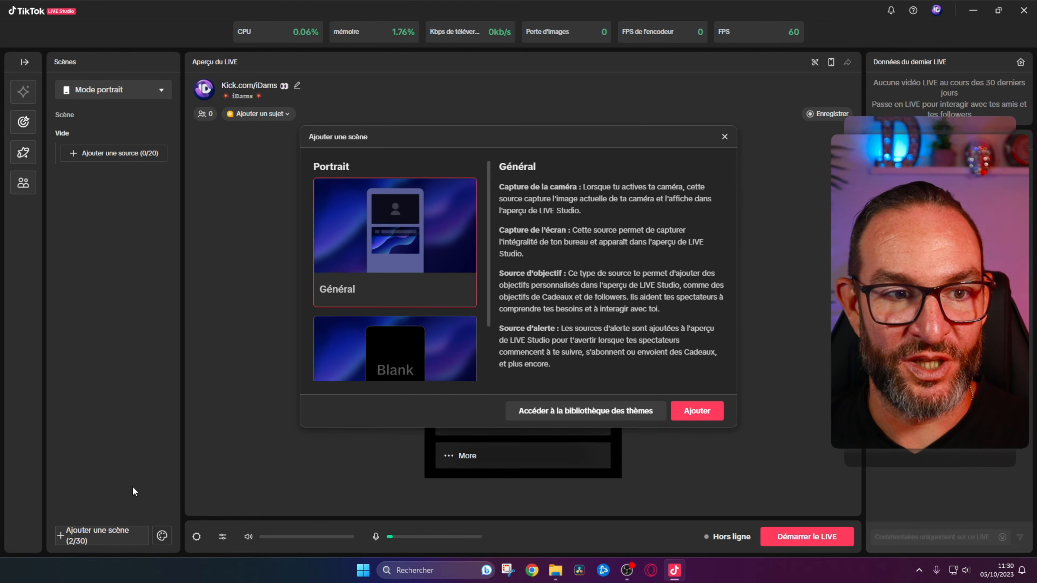
scroll(380, 273, "down", 3)
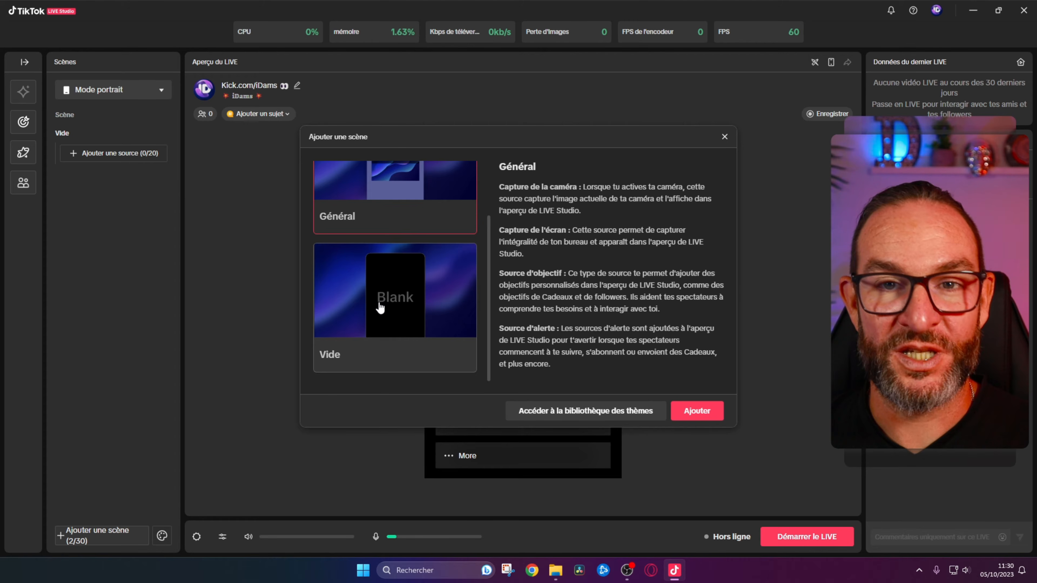
left_click(371, 317)
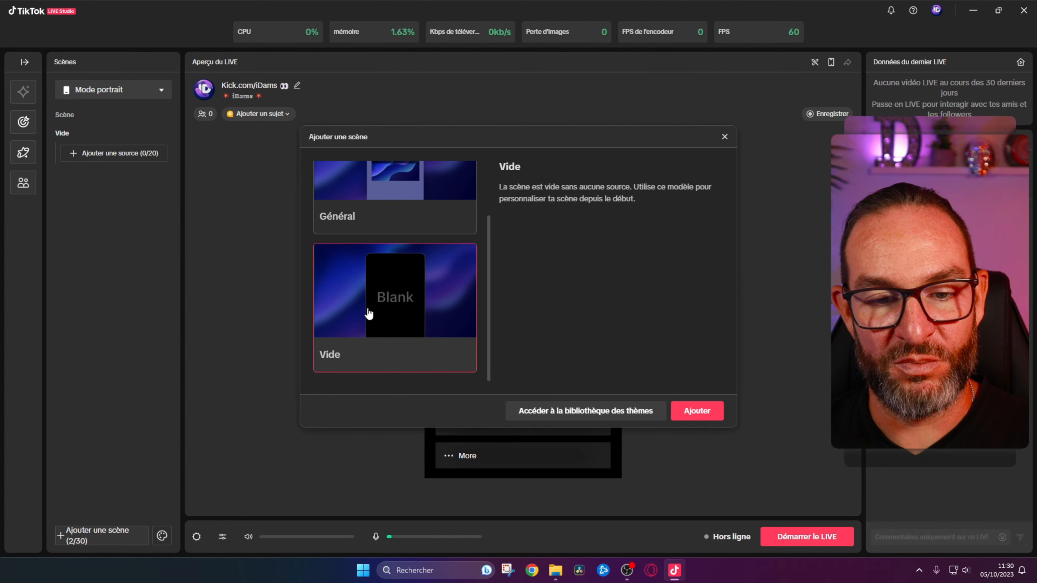
left_click(705, 418)
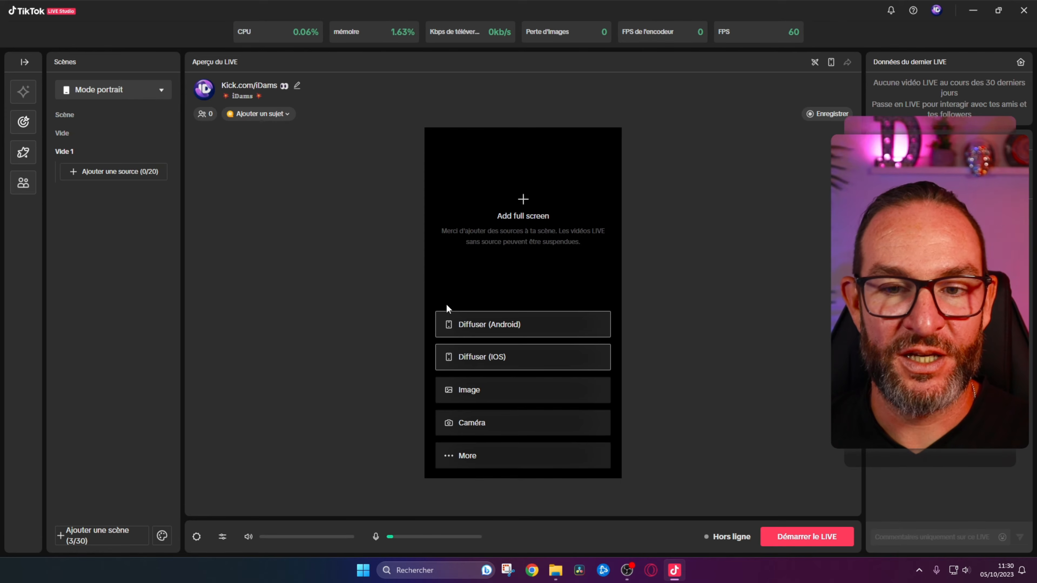
- Delete the Vide scene and confirm its permanent removal
right_click(72, 139)
left_click(87, 187)
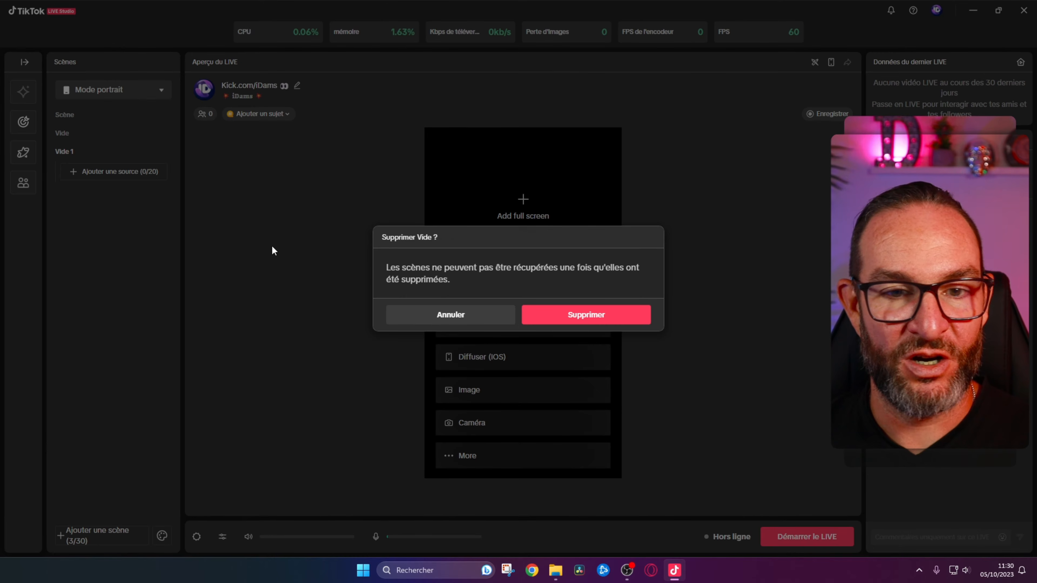
left_click(602, 321)
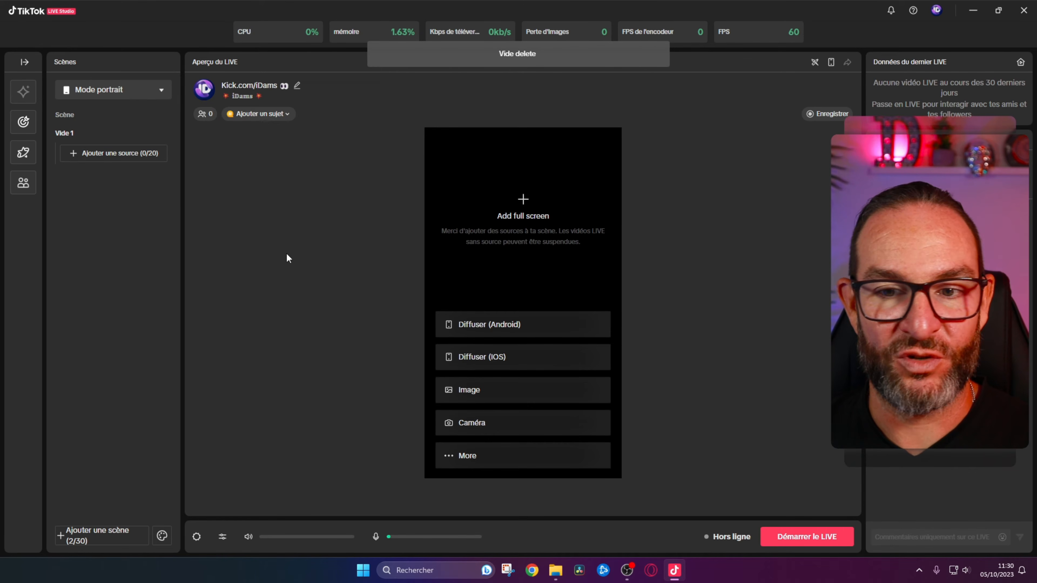
- Add a Caméra source to the Vide 1 scene and choose c922 Pro Stream Webcam as its device
left_click(100, 155)
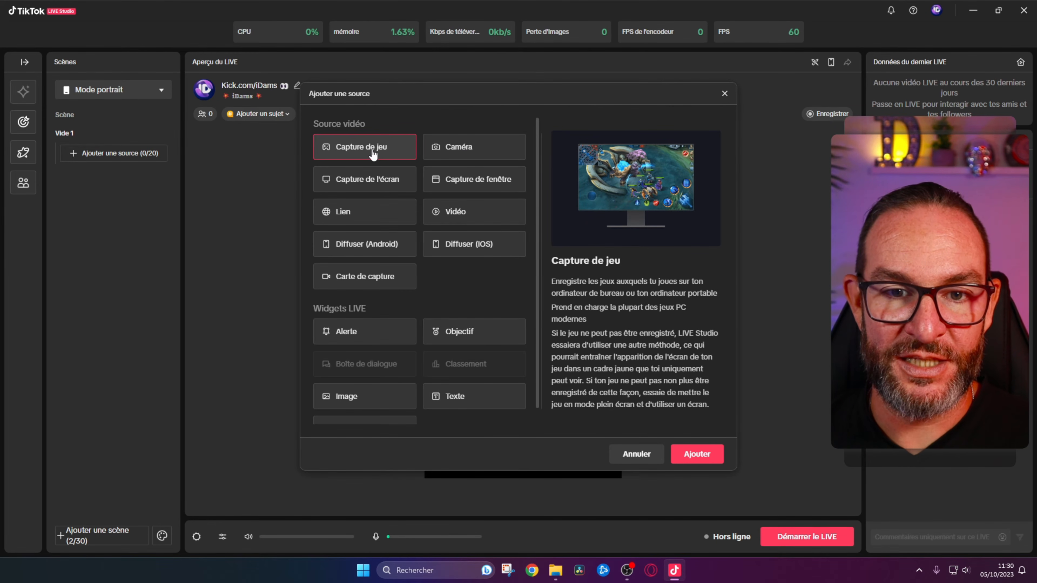
left_click(457, 151)
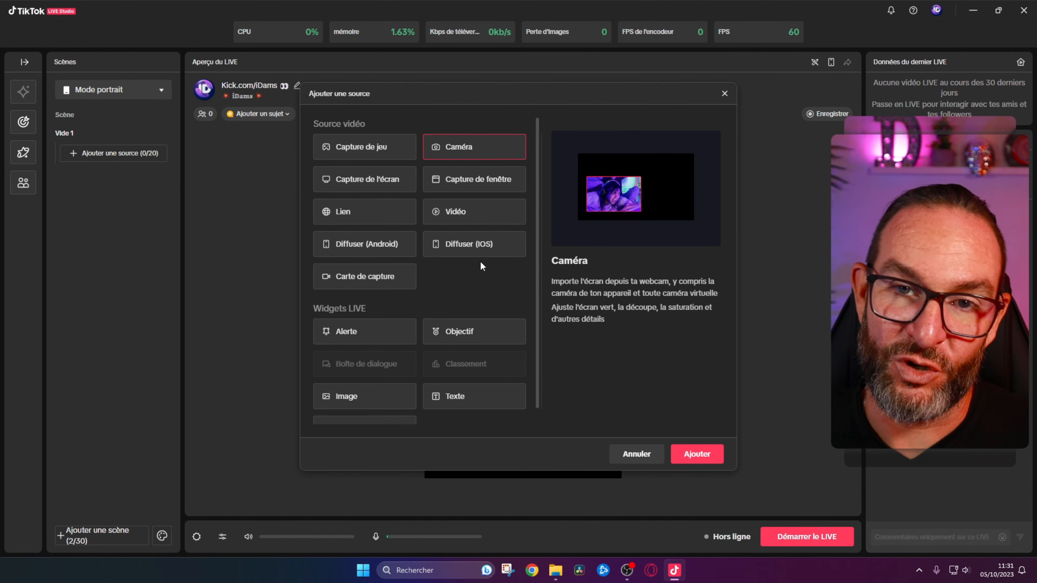
left_click(698, 454)
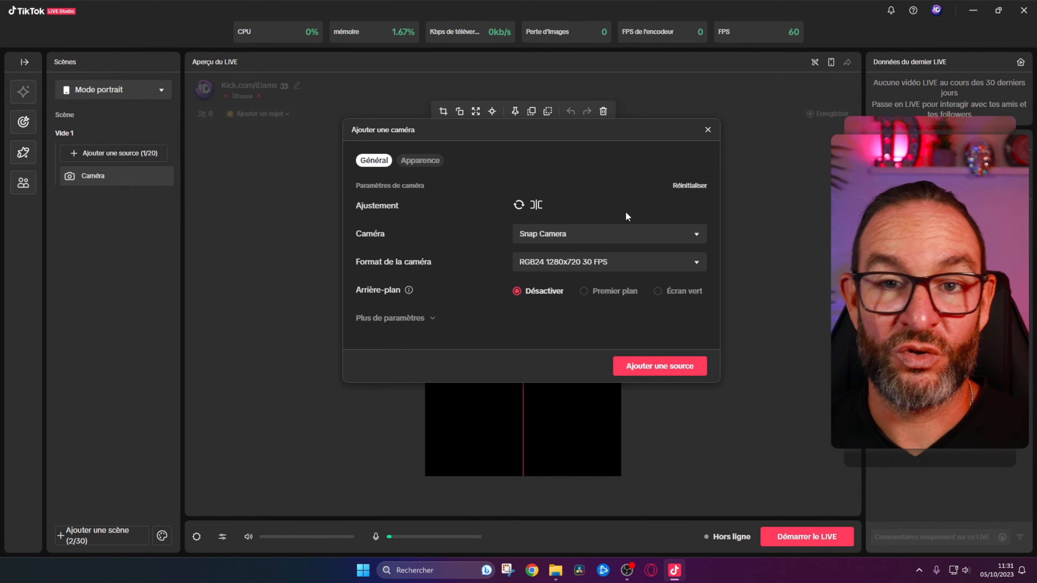
left_click(644, 233)
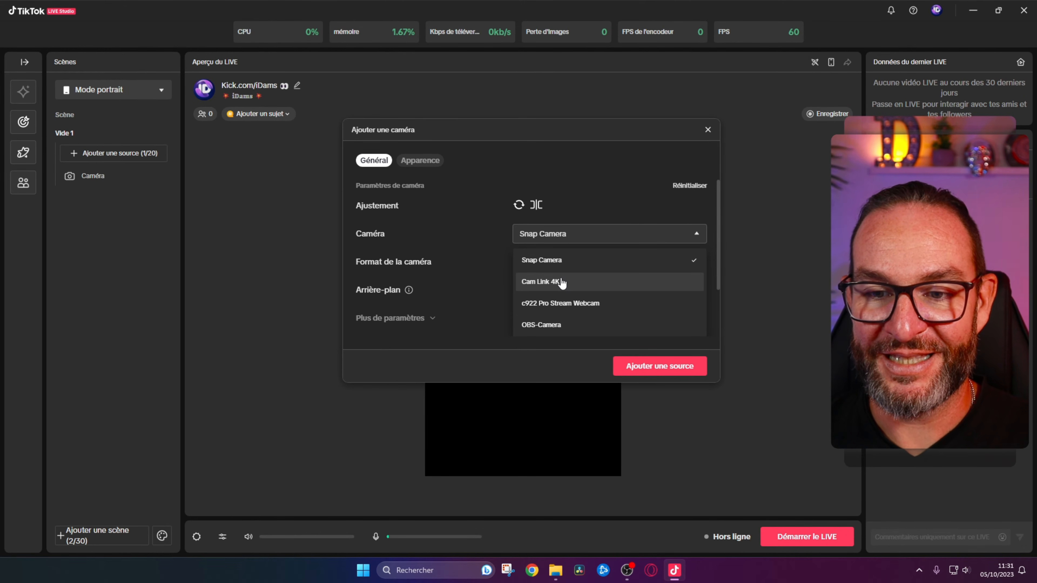
left_click(563, 303)
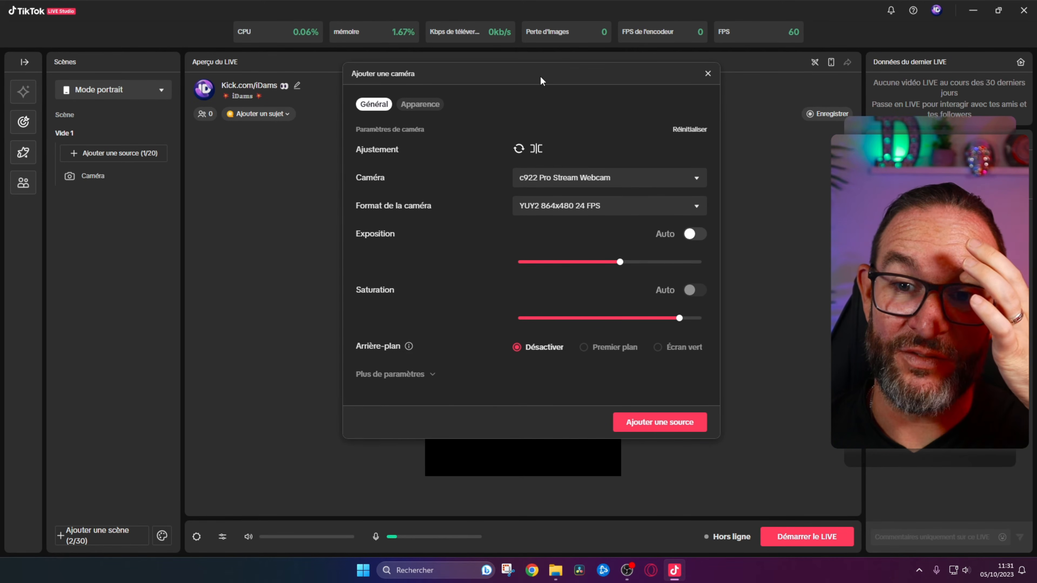
- Set the camera format to MJPEG 1920x1080 30 FPS
left_click_drag(540, 76, 544, 108)
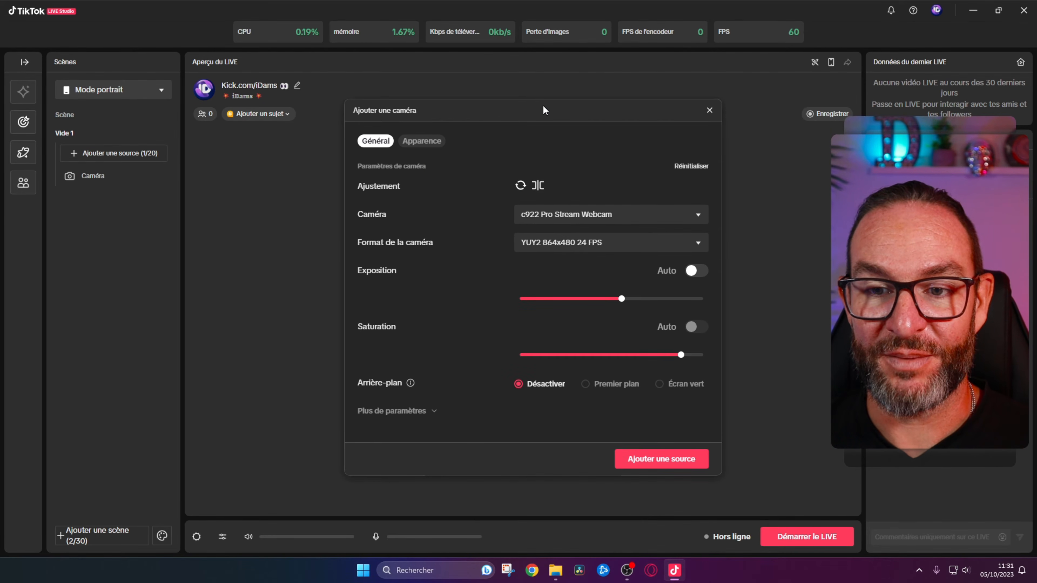
left_click(607, 242)
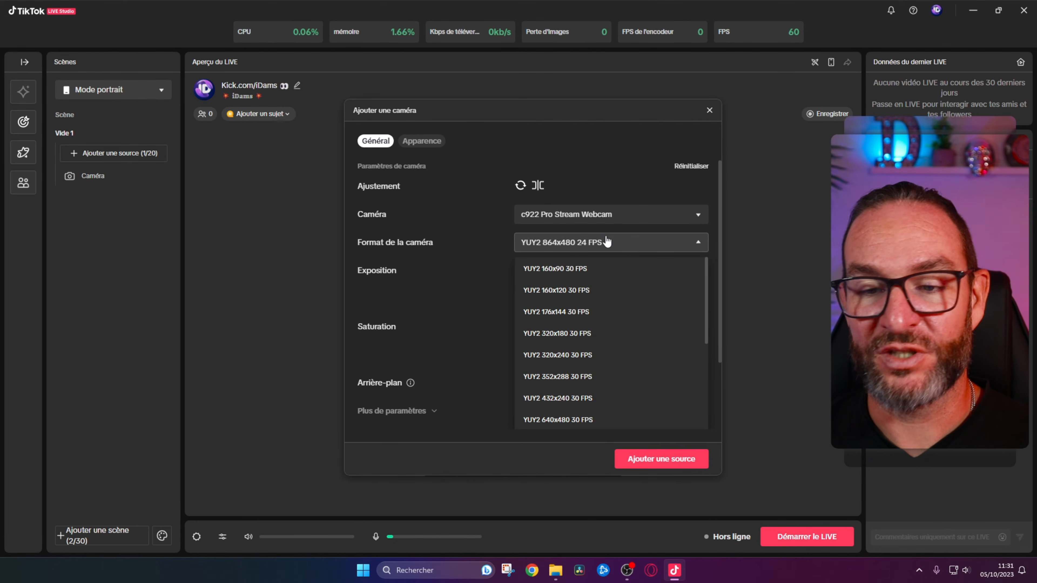
scroll(620, 262, "down", 10)
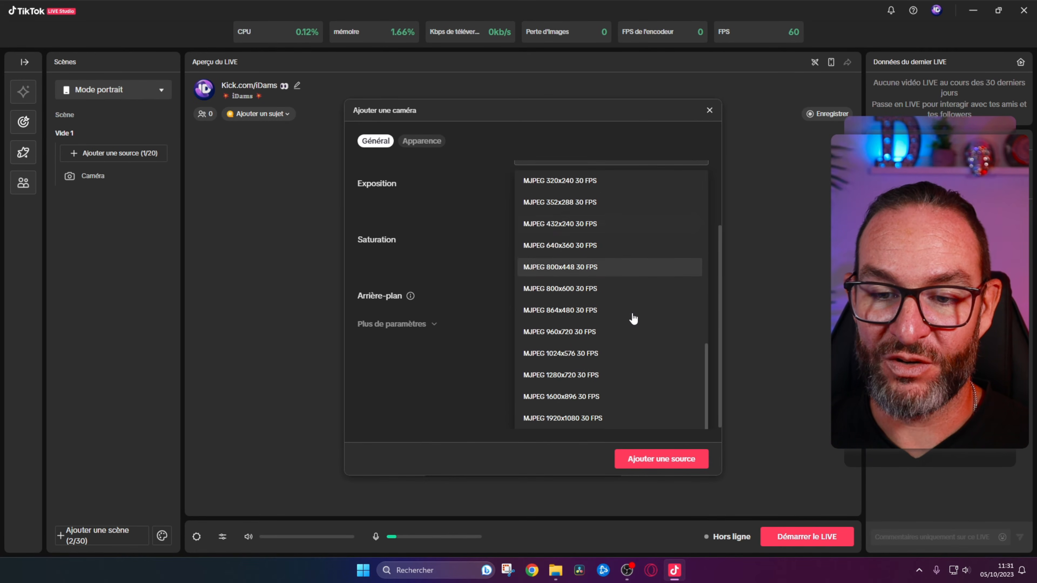
left_click(596, 417)
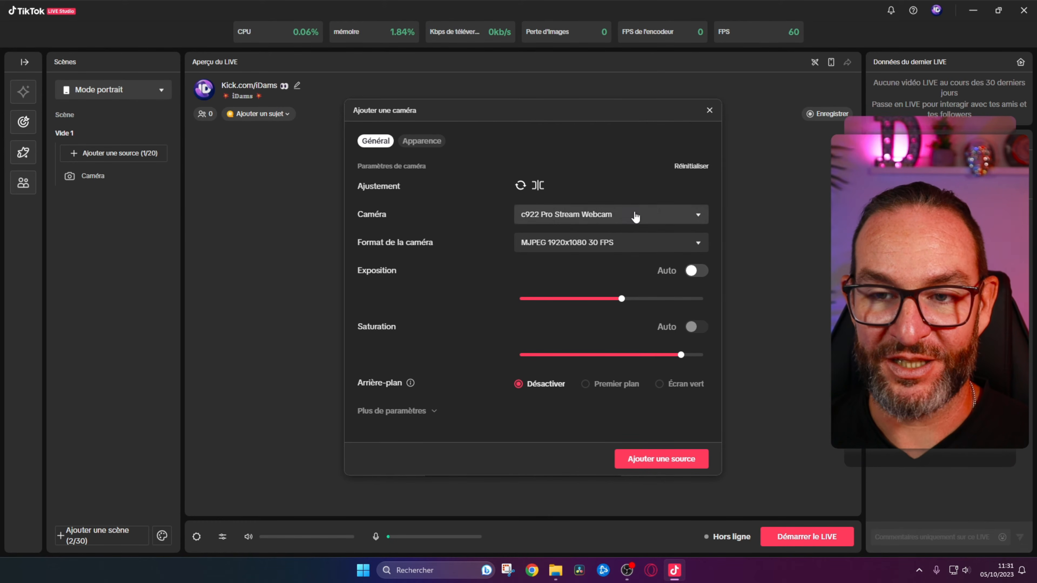
- Uncover the camera preview and adjust the image to an exposure of -5 and a saturation of 214
left_click_drag(549, 114, 562, 261)
left_click_drag(561, 256, 548, 123)
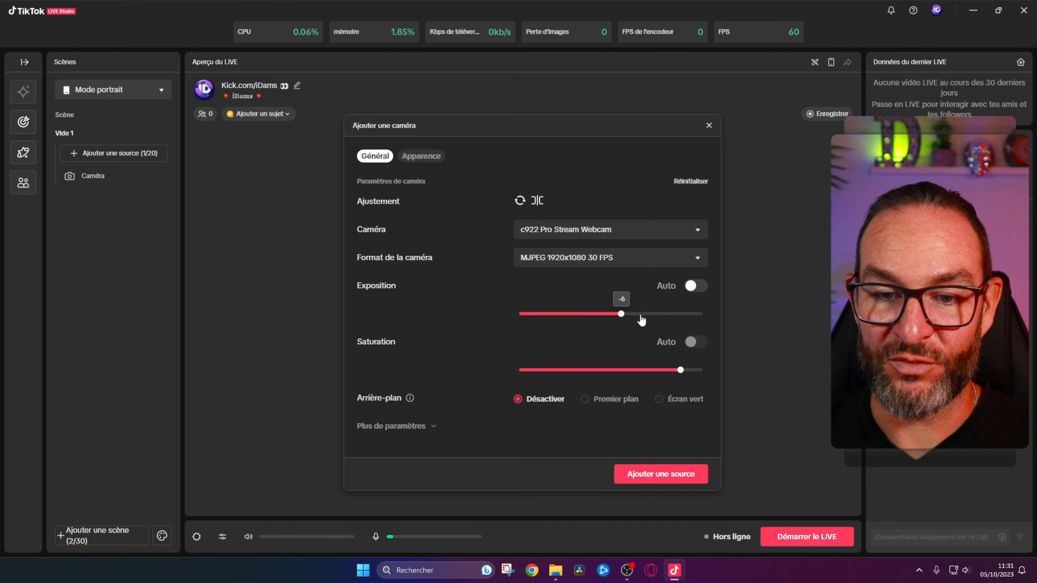
left_click_drag(587, 129, 285, 144)
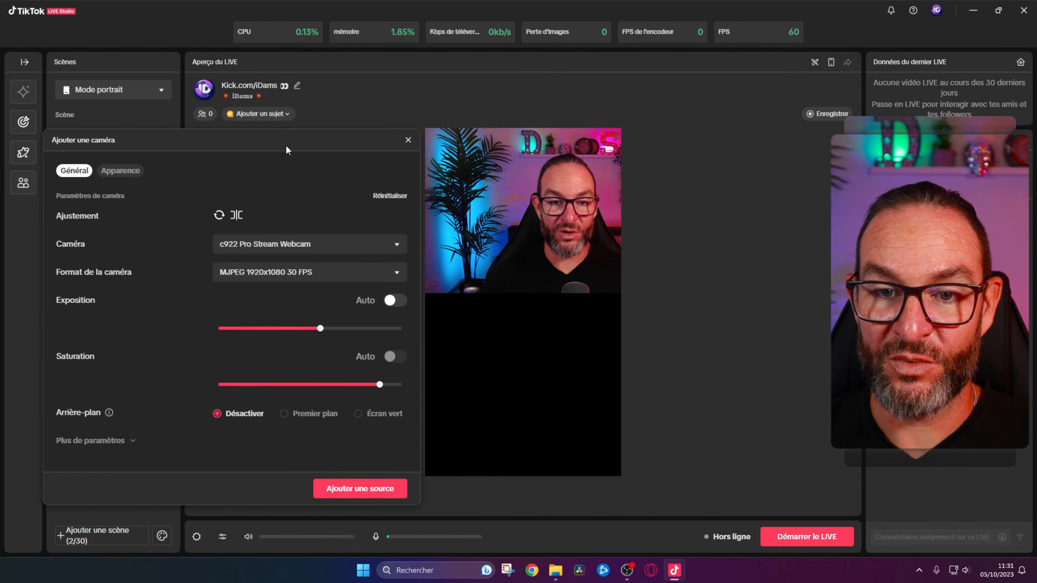
left_click_drag(316, 329, 348, 334)
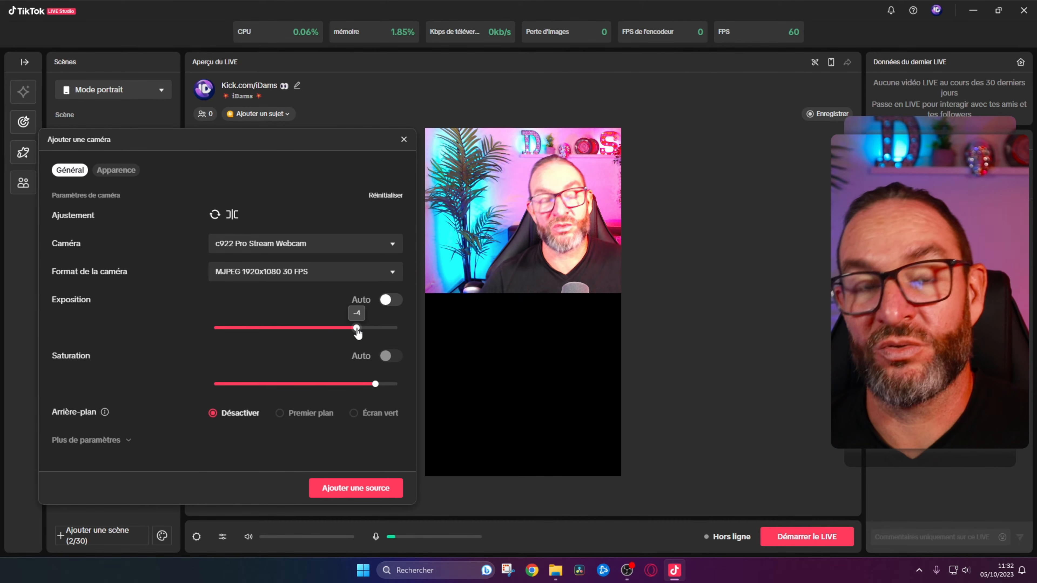
left_click_drag(358, 333, 316, 334)
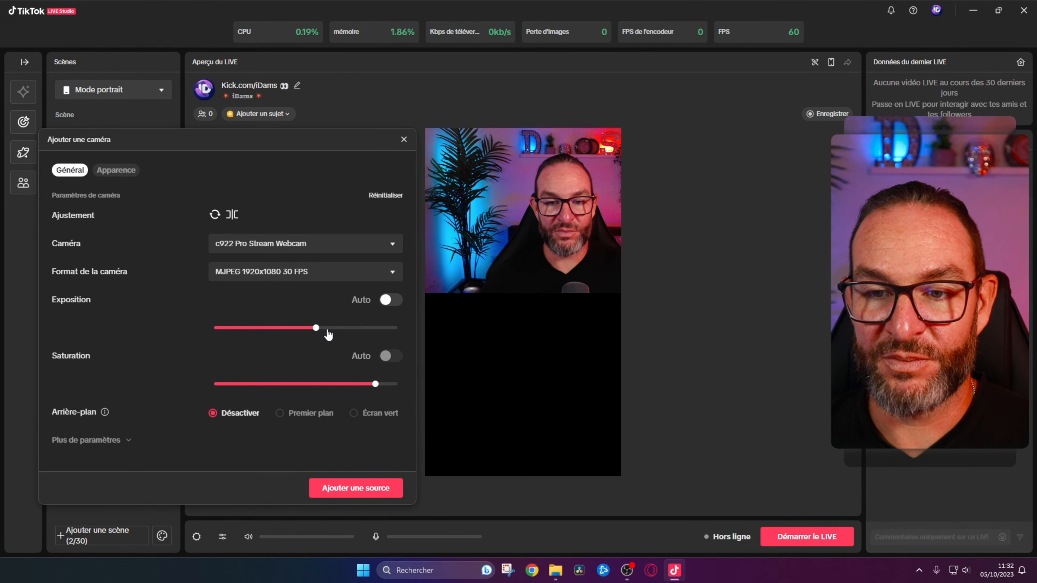
mouse_move(316, 329)
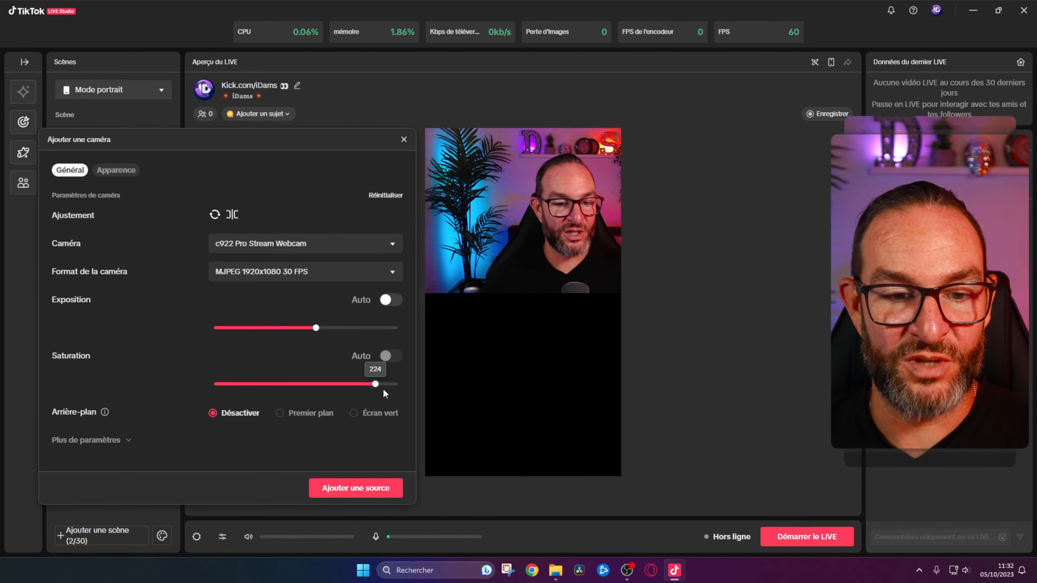
left_click_drag(375, 385, 348, 389)
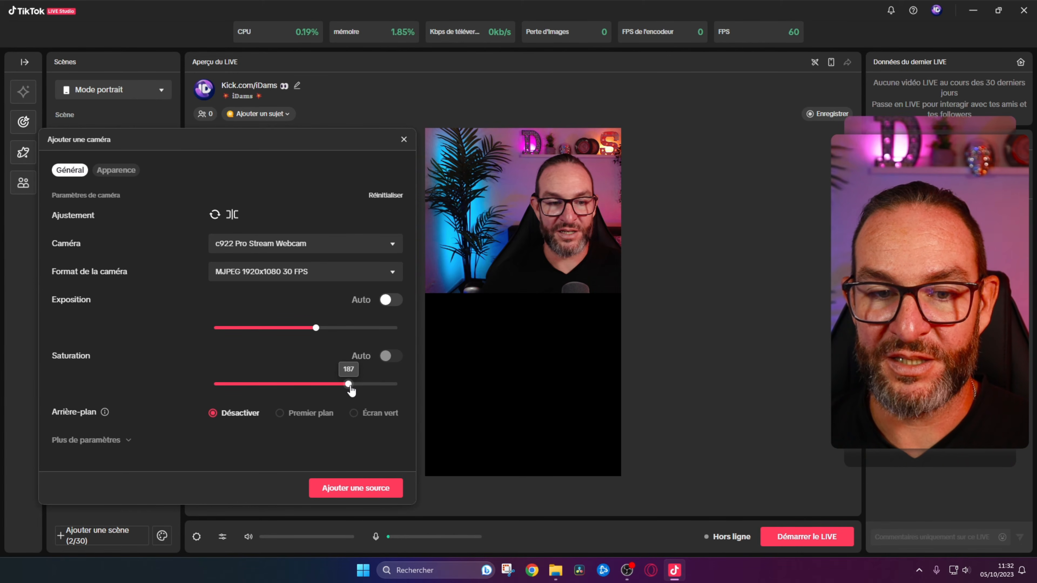
left_click_drag(318, 334, 334, 334)
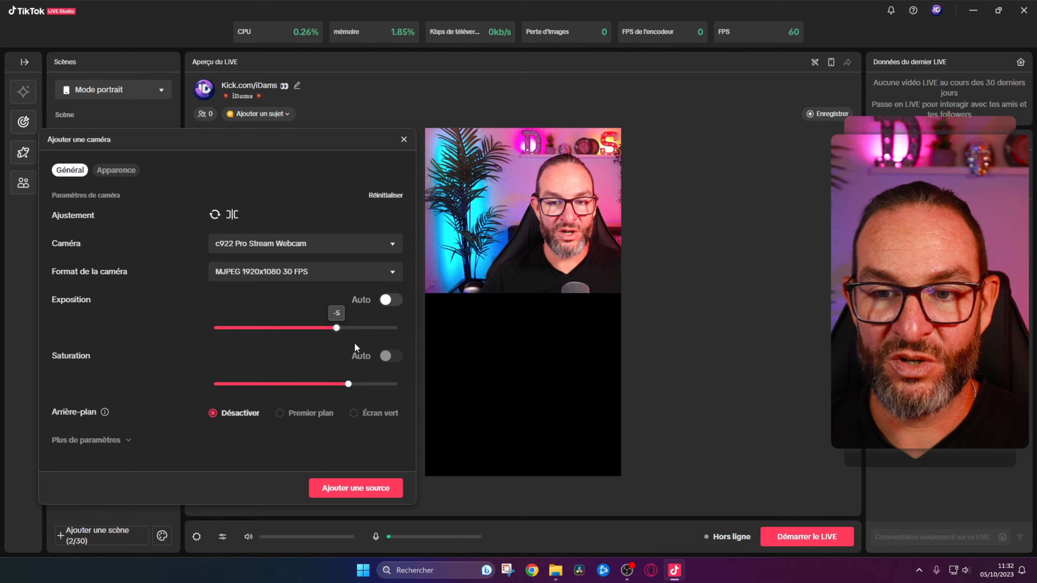
mouse_move(349, 384)
left_mouse_down()
mouse_move(336, 388)
mouse_move(367, 391)
left_mouse_up()
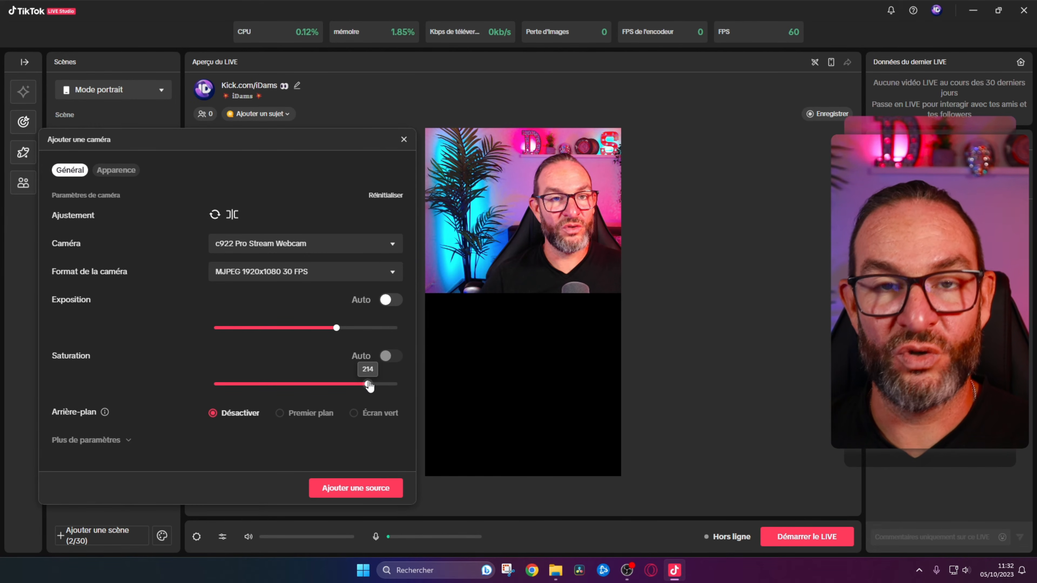
- Try the Premier plan and Écran vert backgrounds with the camera image recentred, and return the background to Désactiver
left_click(127, 441)
scroll(148, 375, "down", 4)
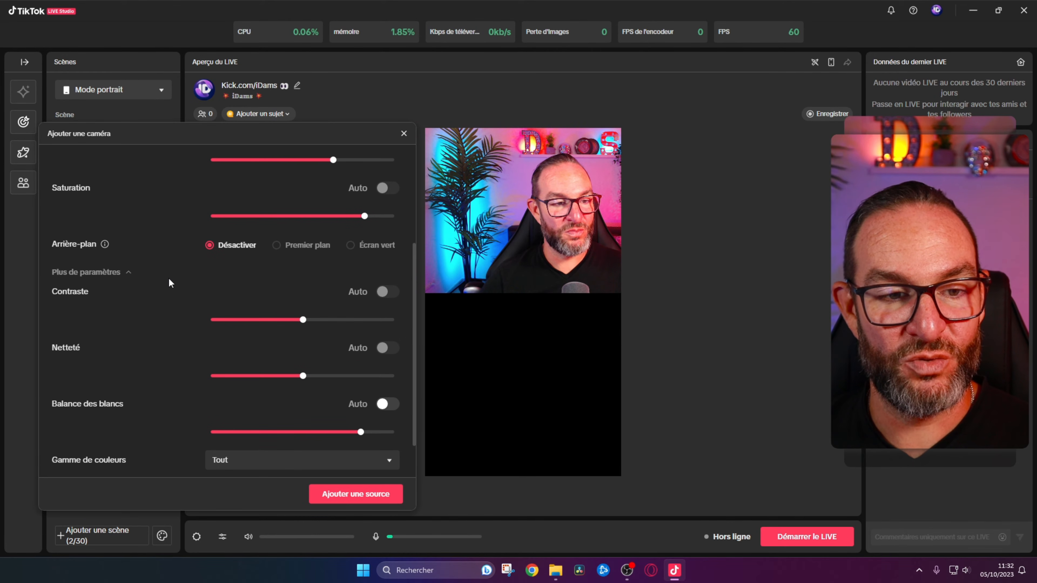
left_click(278, 247)
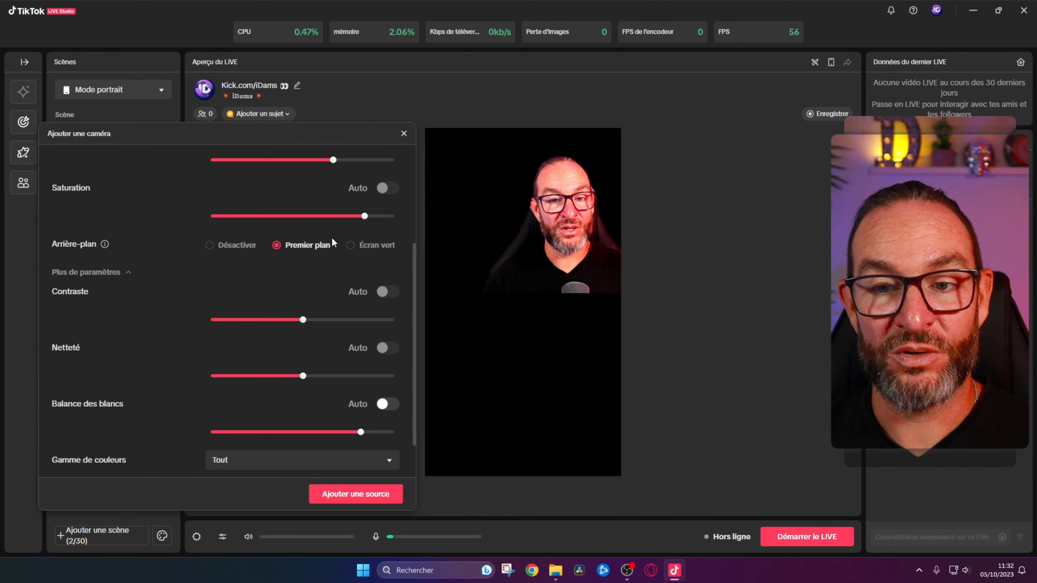
left_click_drag(596, 205, 559, 205)
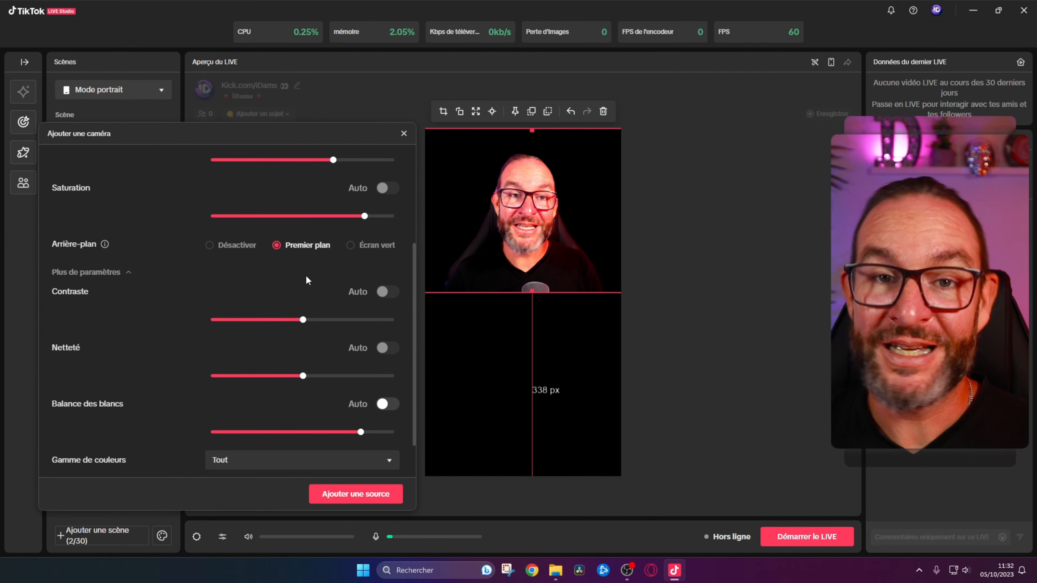
left_click(351, 245)
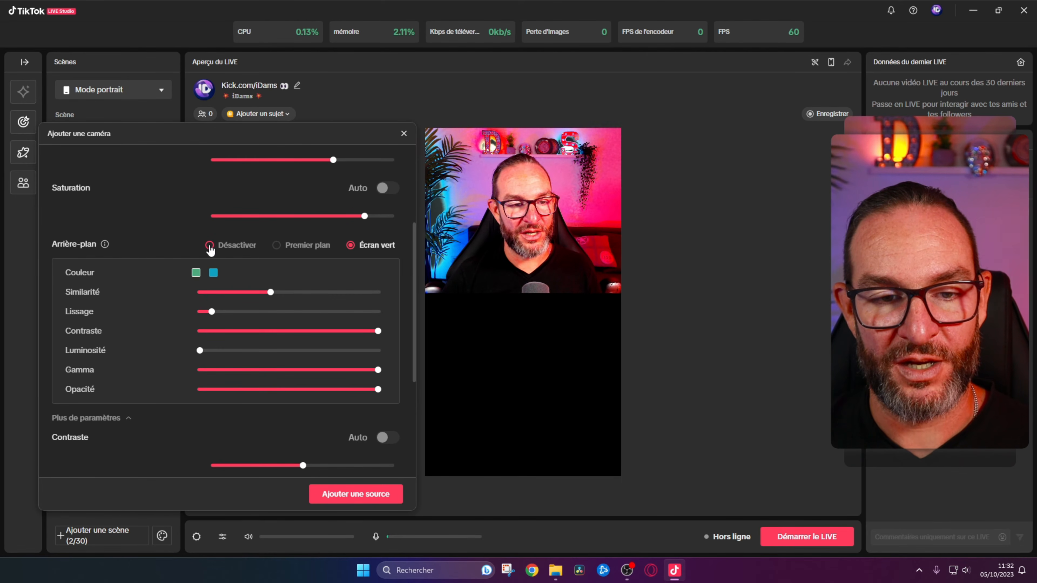
left_click(209, 245)
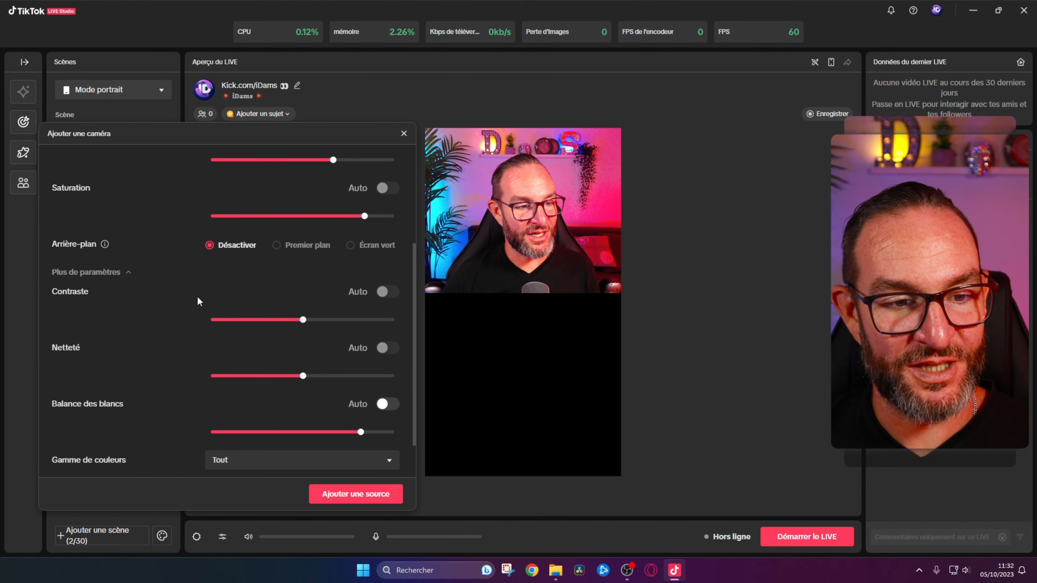
- Set the camera's Gamme de couleurs to Partiel in the additional settings
mouse_move(302, 321)
scroll(295, 331, "down", 1)
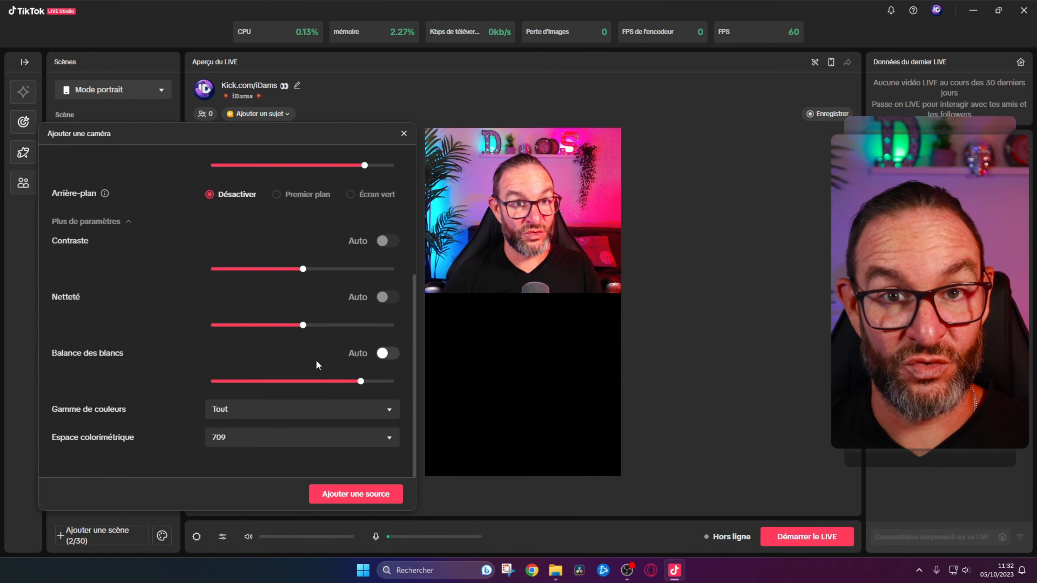
left_click(232, 410)
left_click(241, 457)
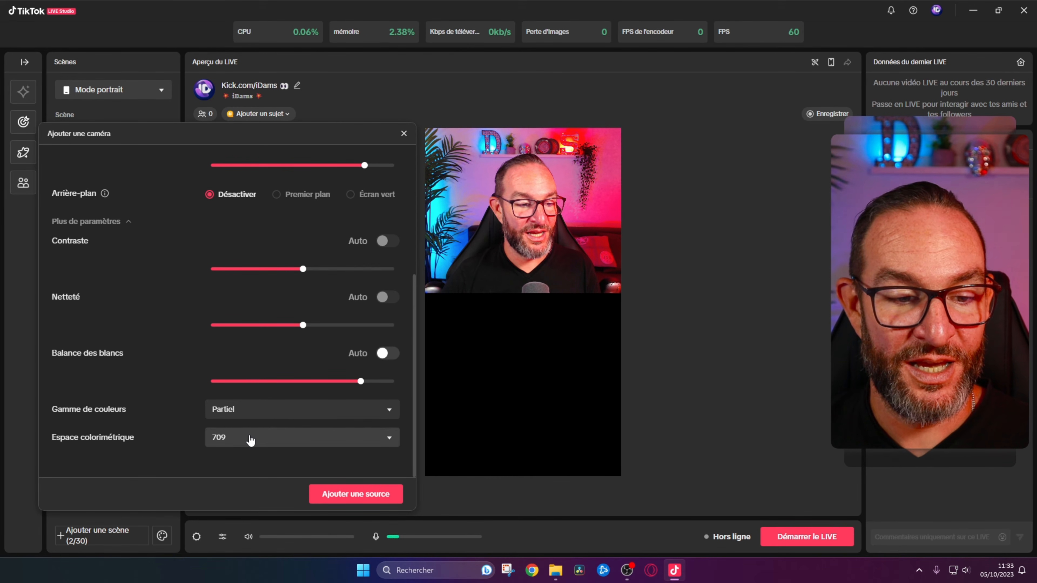
- Apply the Geometry frame to the camera and shrink it to the canvas width along the upper edge, undoing a slight downward move
scroll(178, 423, "up", 5)
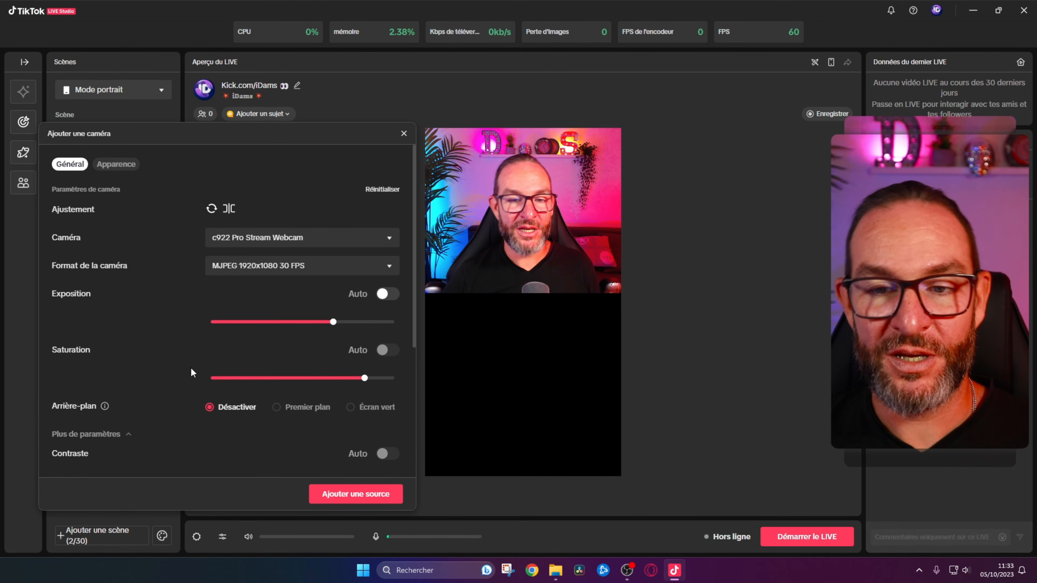
left_click(123, 168)
left_click(221, 272)
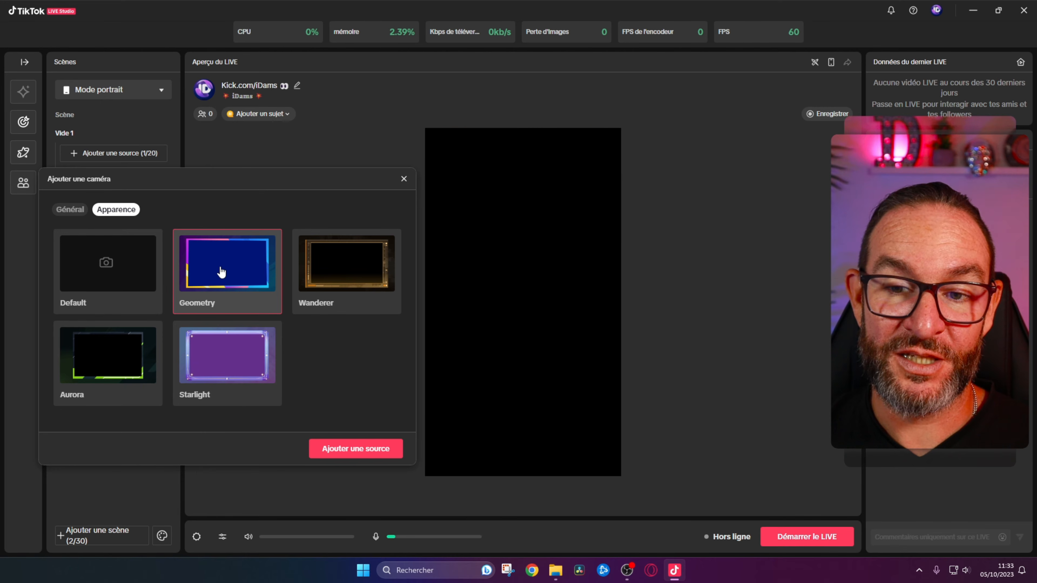
left_click_drag(511, 233, 497, 252)
left_click_drag(428, 299, 427, 237)
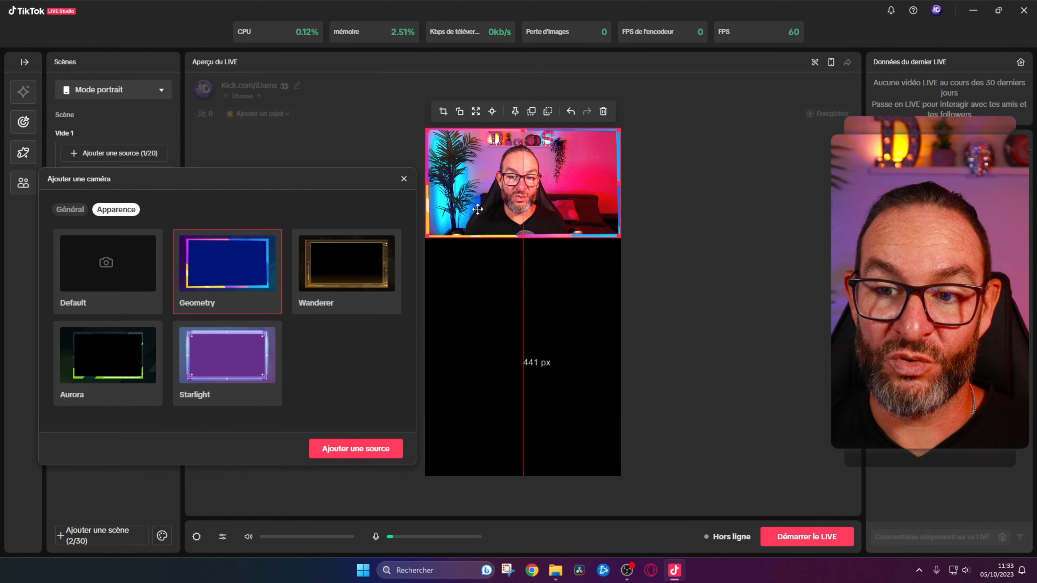
left_click_drag(478, 209, 478, 214)
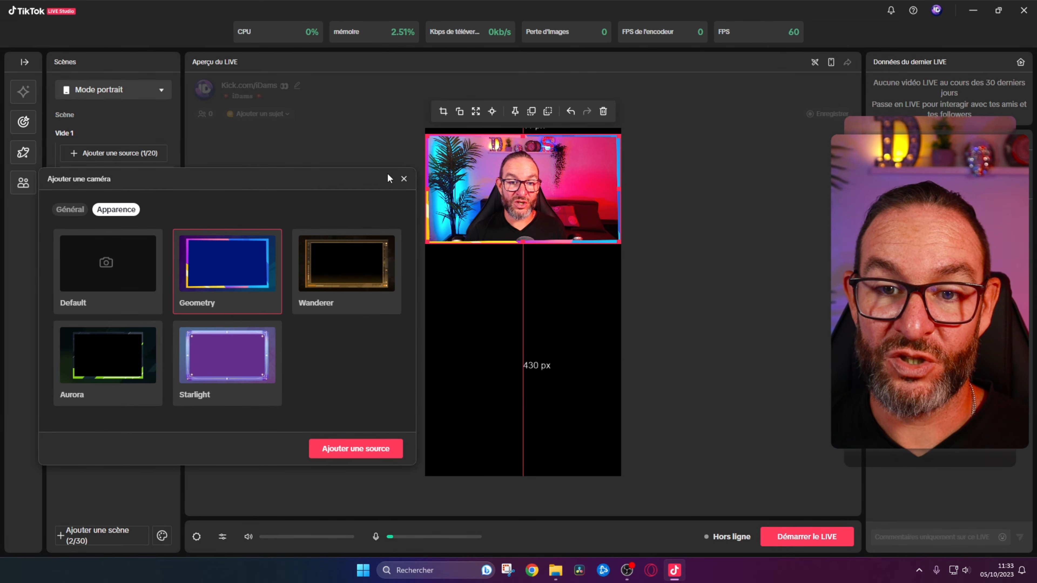
left_click(571, 111)
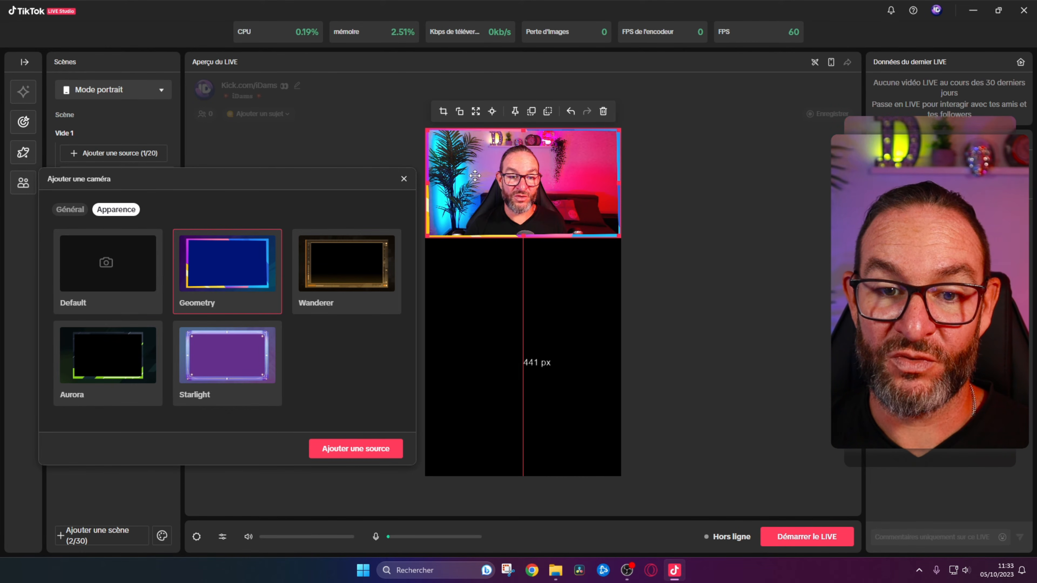
- Try the Aurora, Wanderer and Starlight frames on the camera and reselect Geometry
left_click(132, 348)
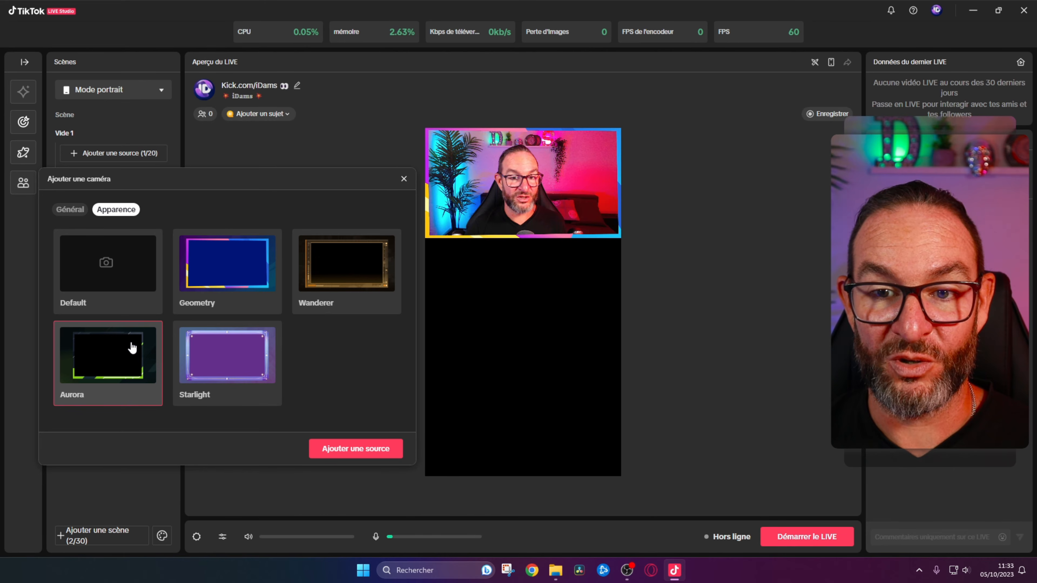
left_click(347, 282)
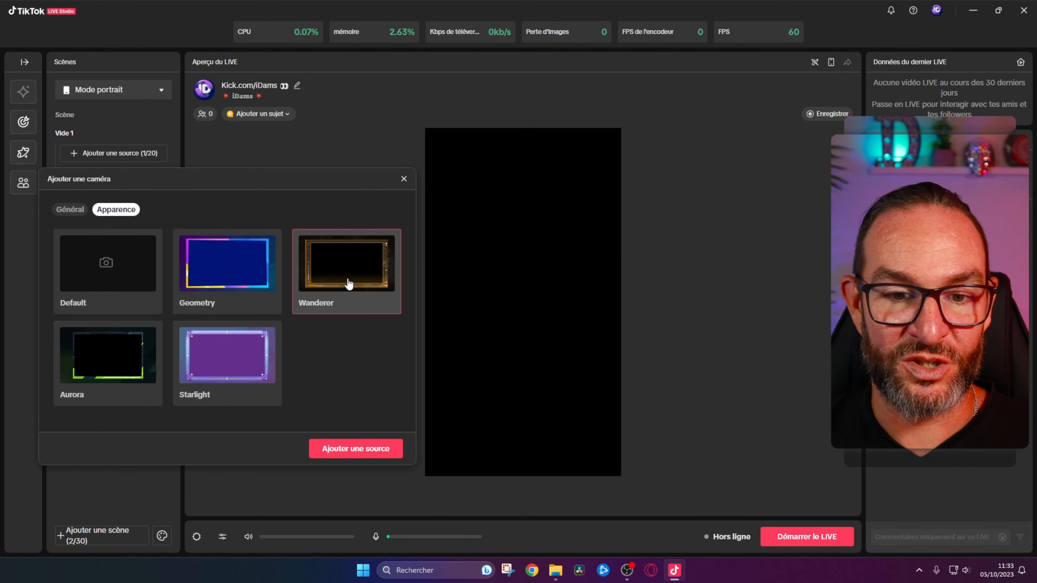
left_click(247, 368)
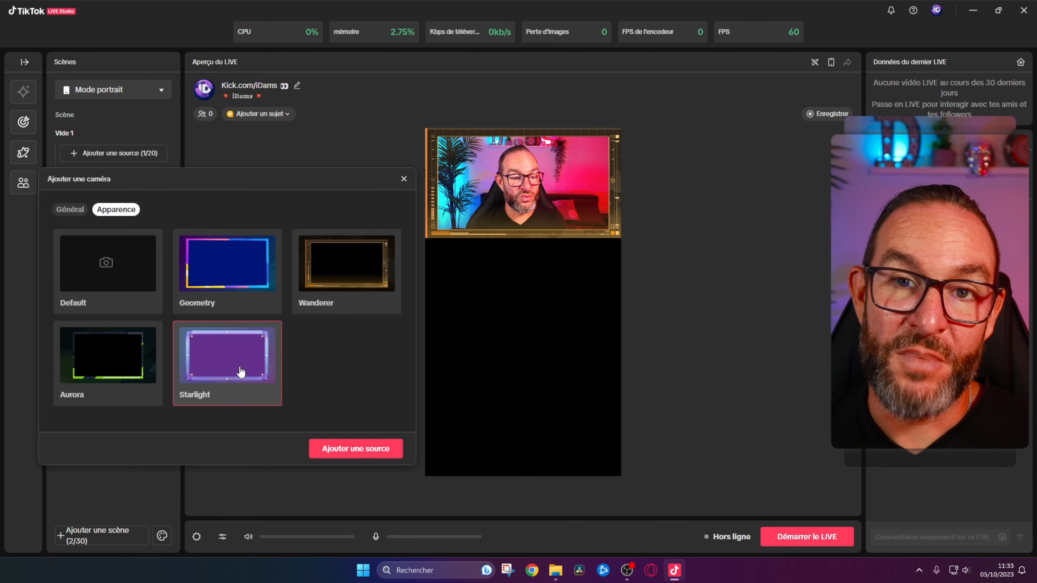
left_click(219, 288)
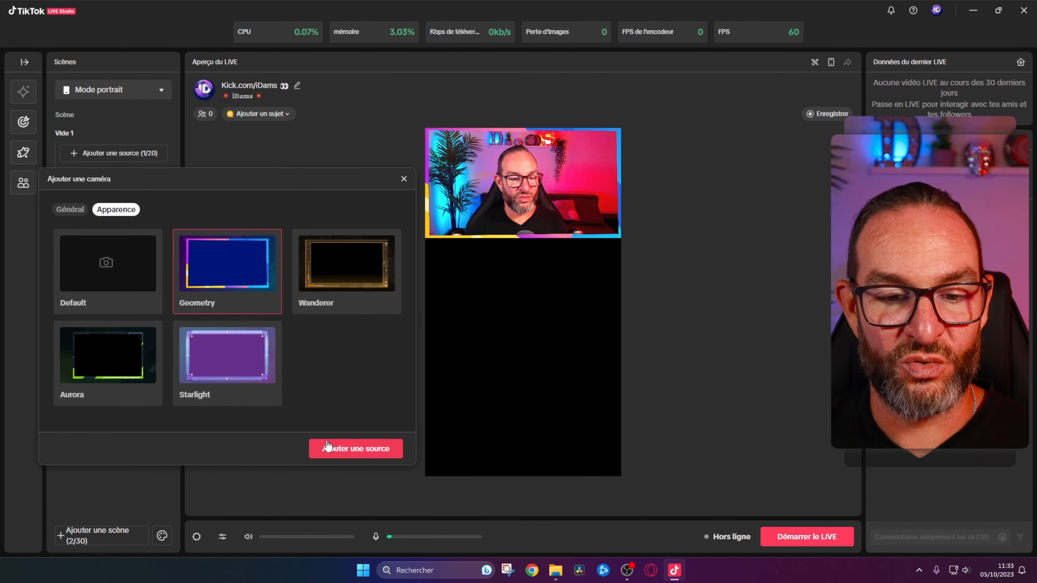
- Add the Geometry-framed camera to the portrait scene as a source
left_click(346, 449)
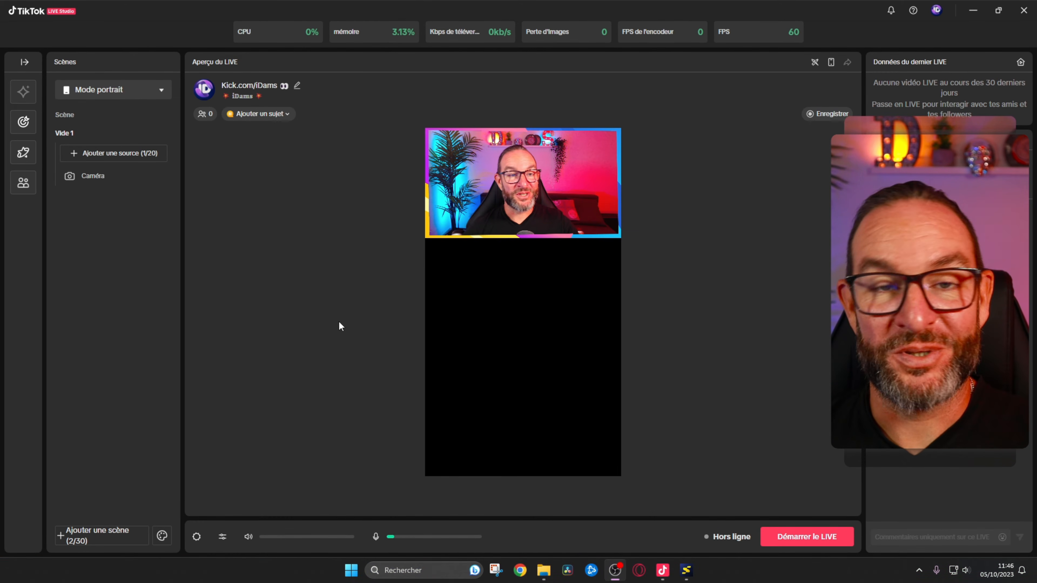
- Switch to the running Disney Speedstorm game to view it, and return to TikTok LIVE Studio
left_click(689, 569)
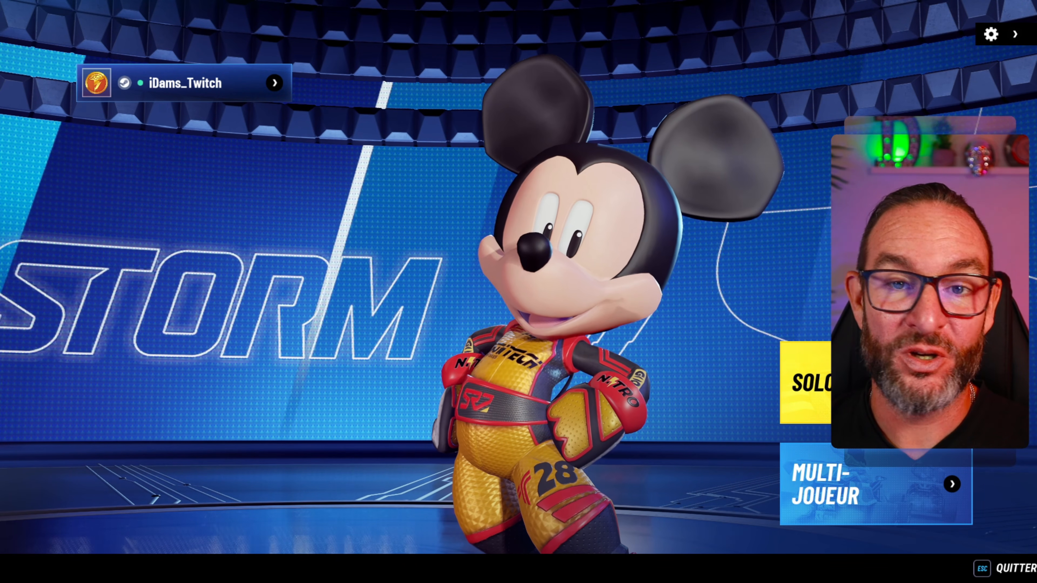
key("alt+Tab")
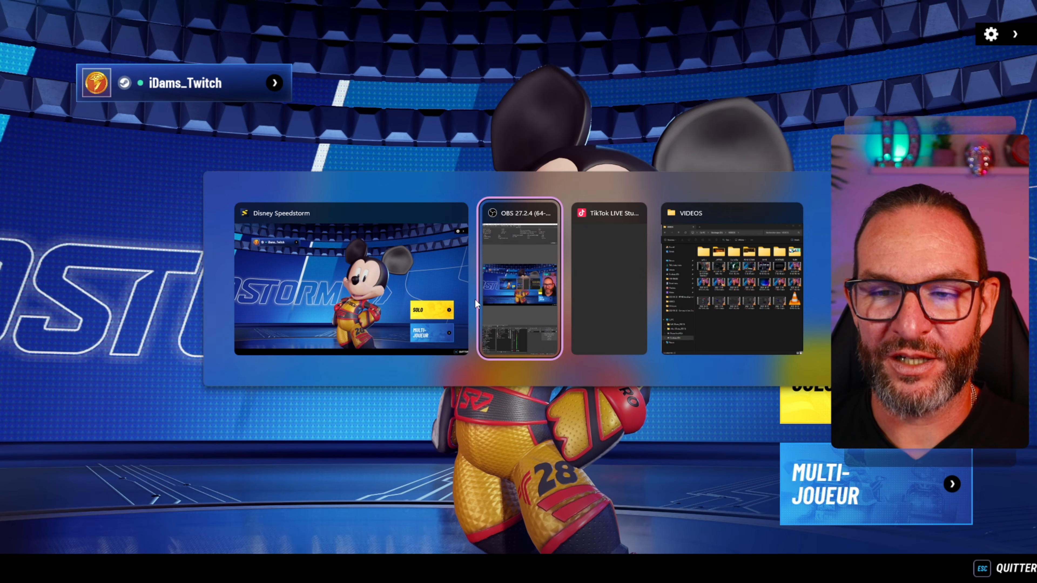
key("alt+Tab")
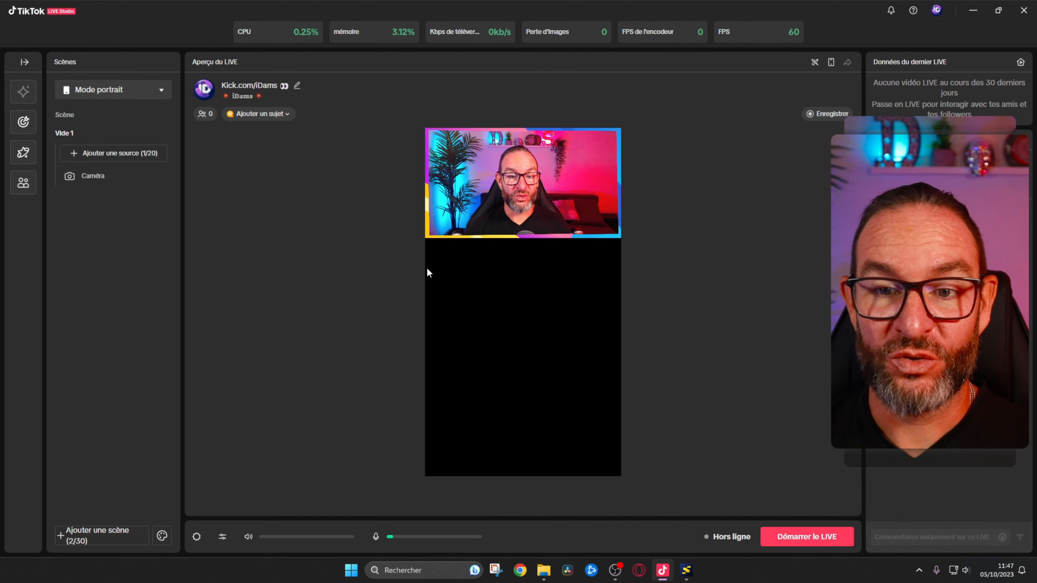
- Add a Capture de jeu source for Disney_Speedstorm_x64_rtl.exe to the portrait scene
left_click(103, 155)
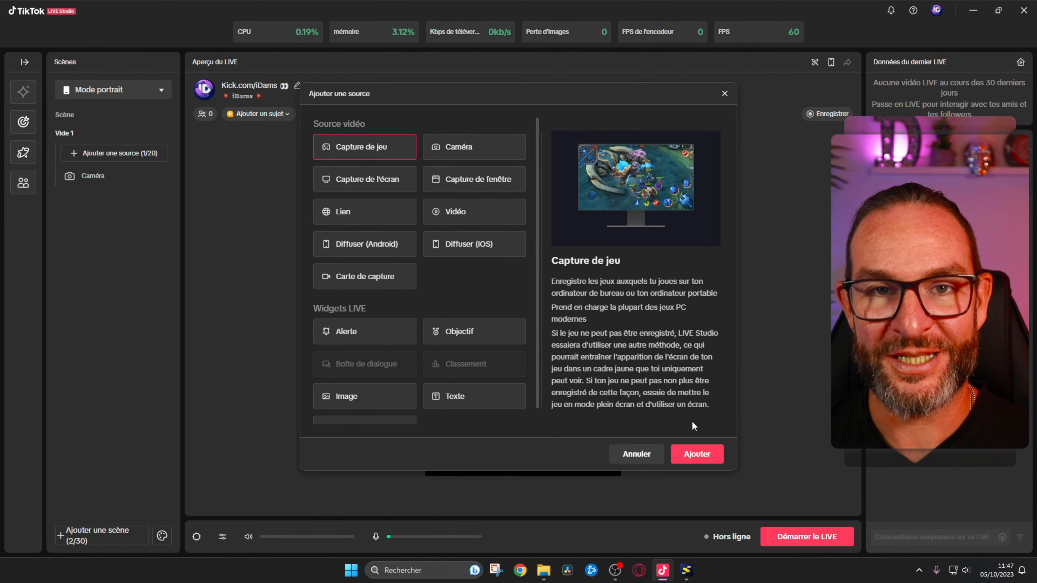
left_click(702, 455)
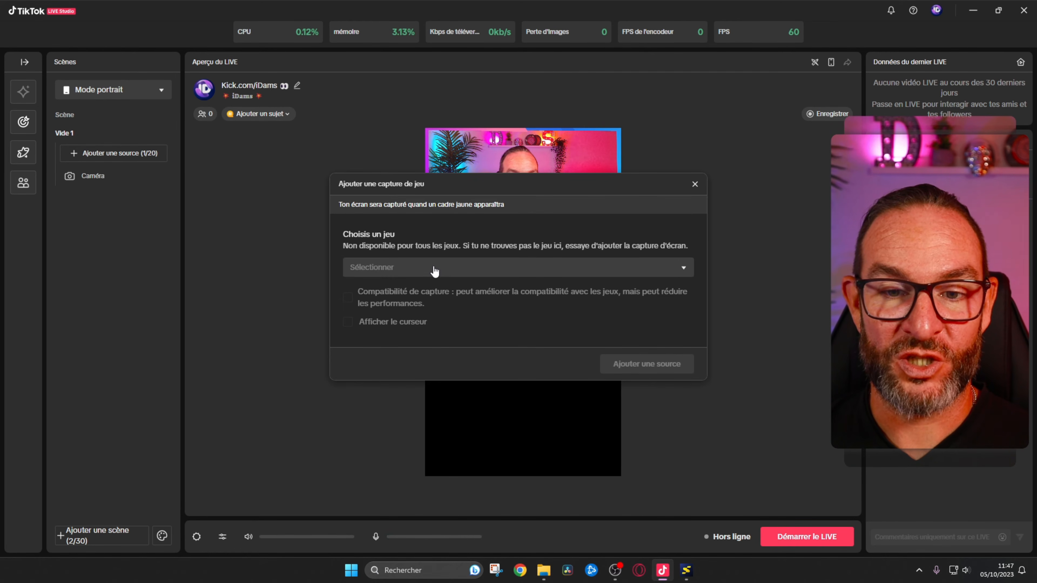
left_click(483, 272)
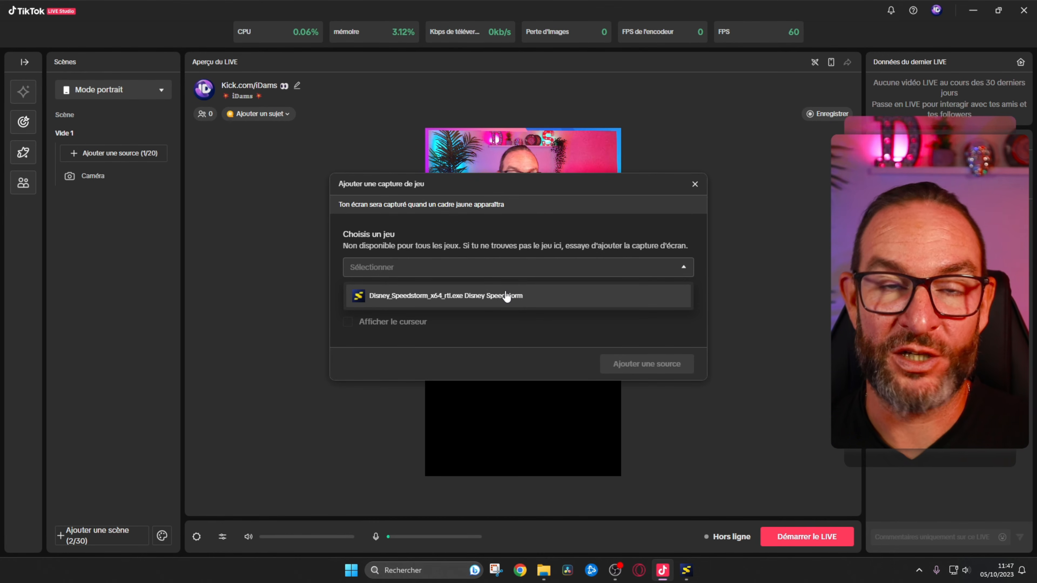
left_click(477, 296)
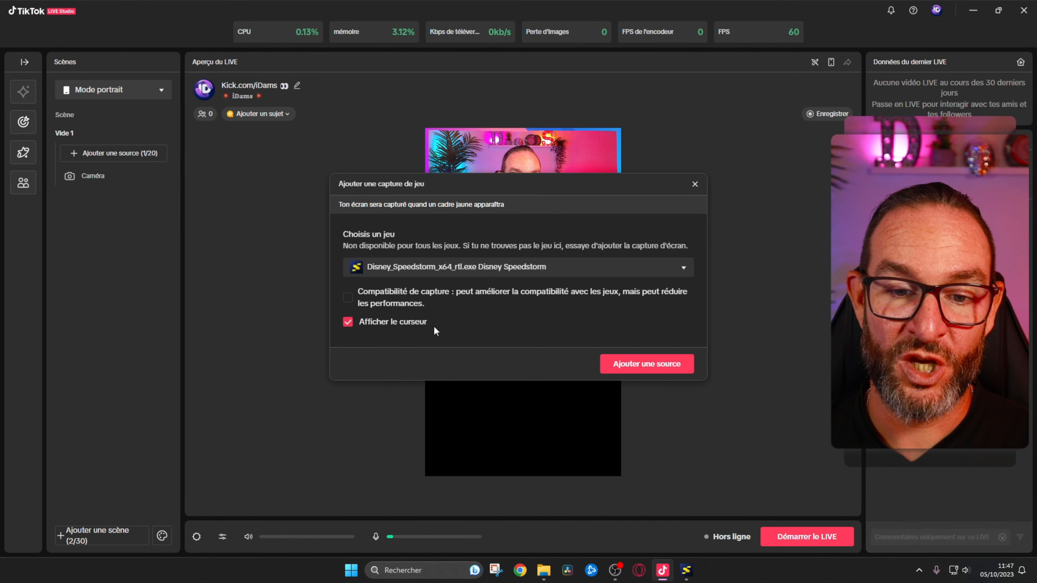
left_click(630, 364)
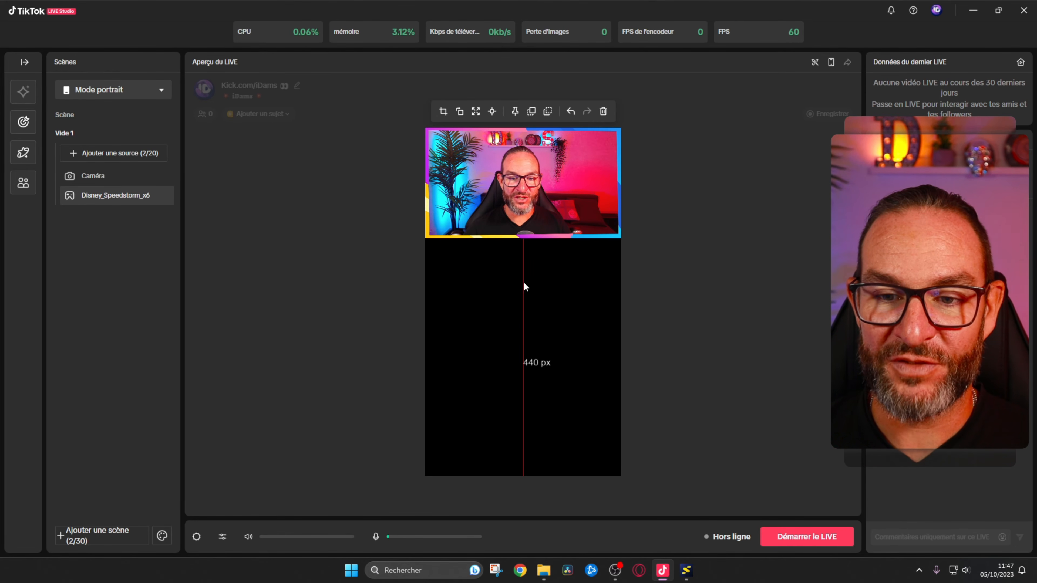
- Centre the game capture on the canvas, enlarge it to fill the area below the camera, and shift it sideways to frame the character
right_click(115, 193)
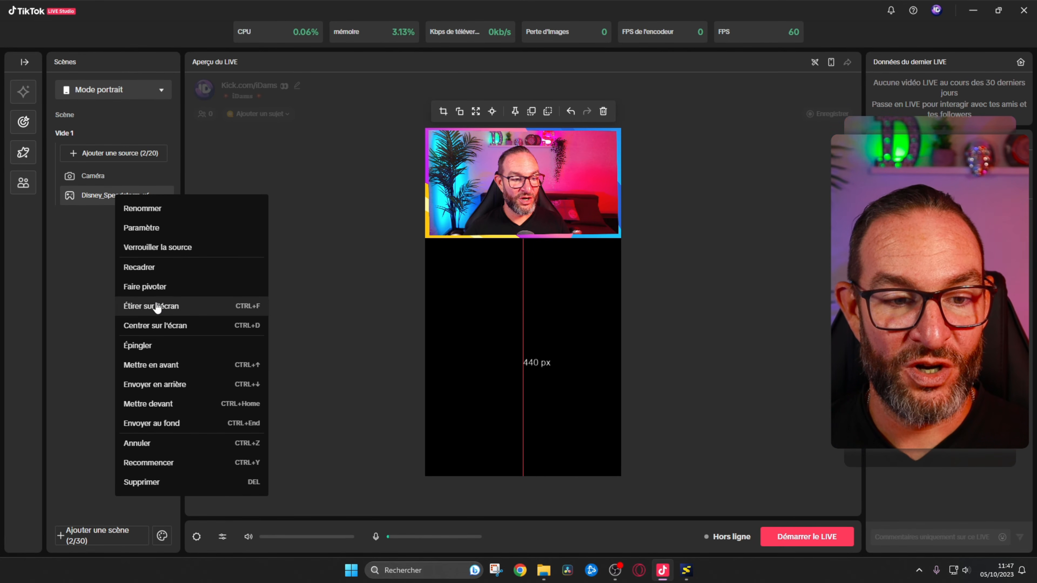
left_click(160, 326)
mouse_move(538, 310)
left_mouse_down()
mouse_move(561, 318)
mouse_move(536, 320)
mouse_move(539, 333)
mouse_move(538, 303)
left_mouse_up()
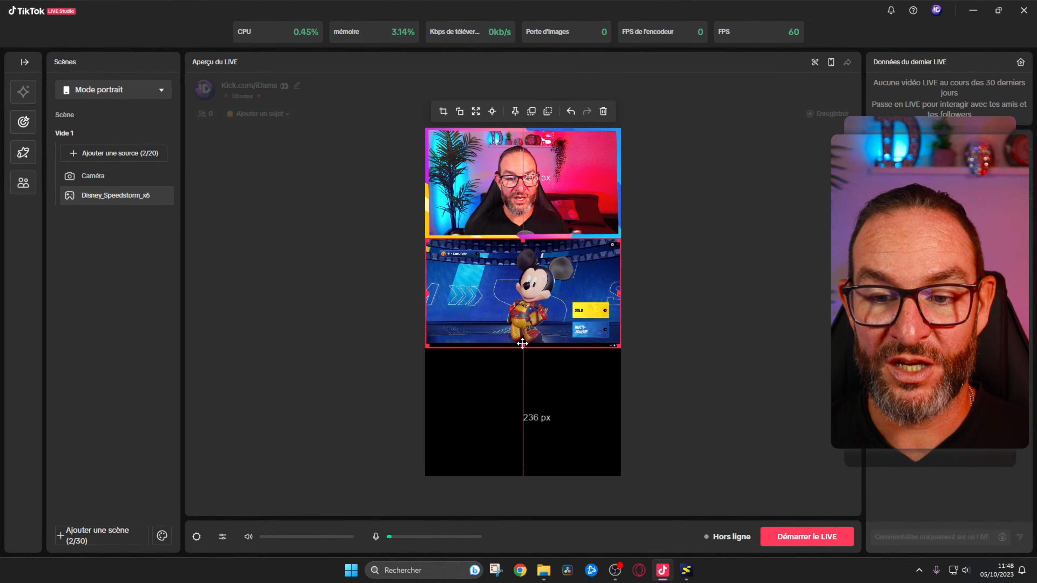
left_click_drag(522, 348, 529, 477)
left_click_drag(490, 375, 553, 378)
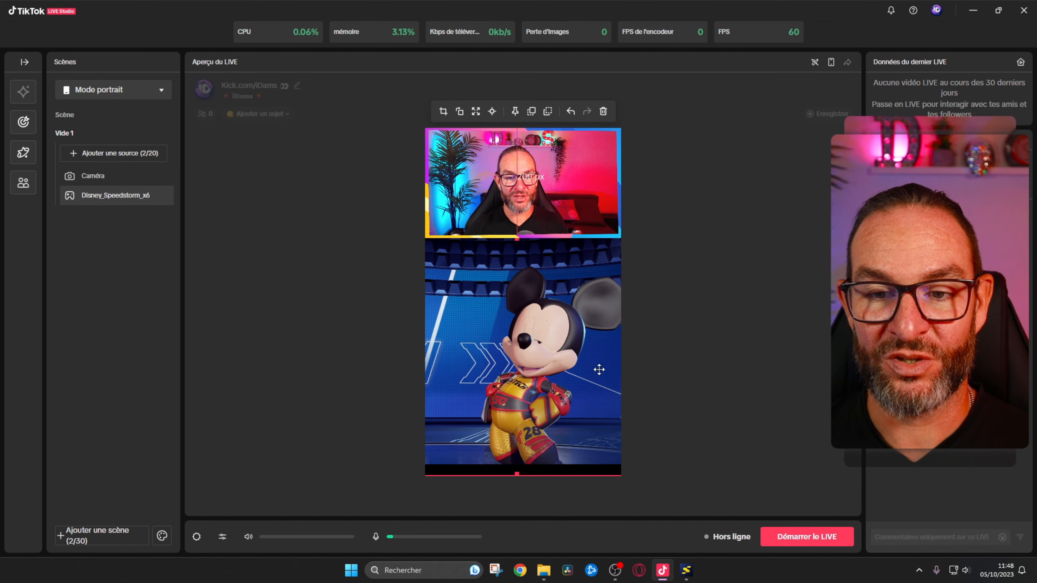
mouse_move(599, 370)
left_mouse_down()
mouse_move(580, 392)
mouse_move(601, 320)
mouse_move(630, 353)
mouse_move(608, 372)
left_mouse_up()
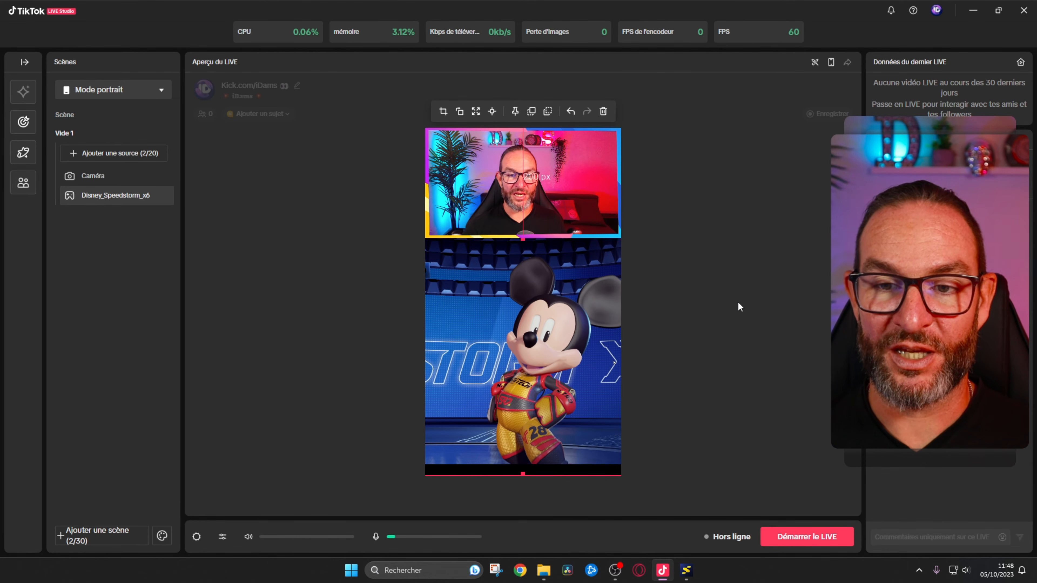
left_click(711, 314)
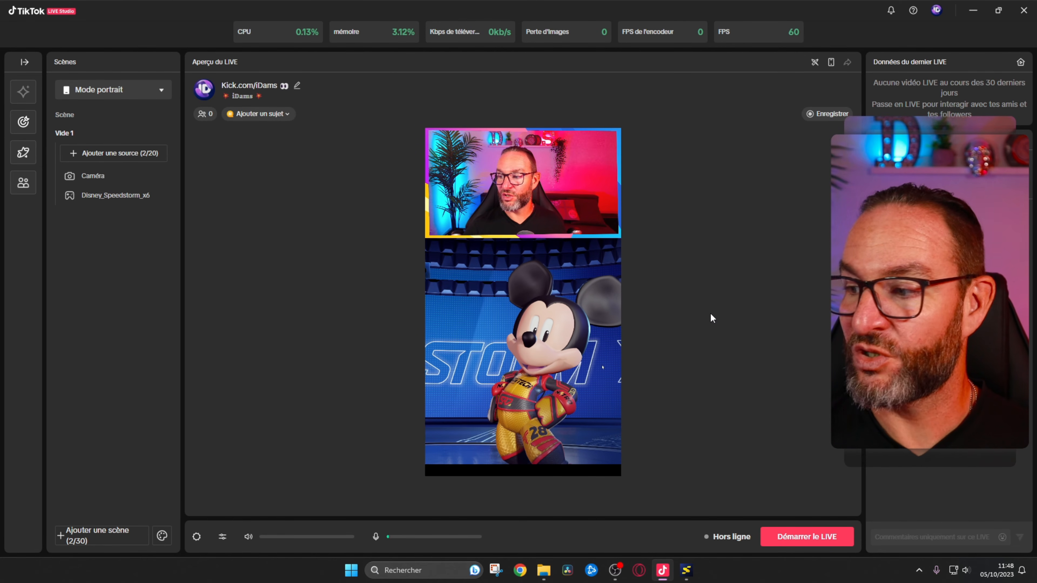
- Switch the scenes to Mode paysage and delete the camera source from the landscape scene
mouse_move(695, 576)
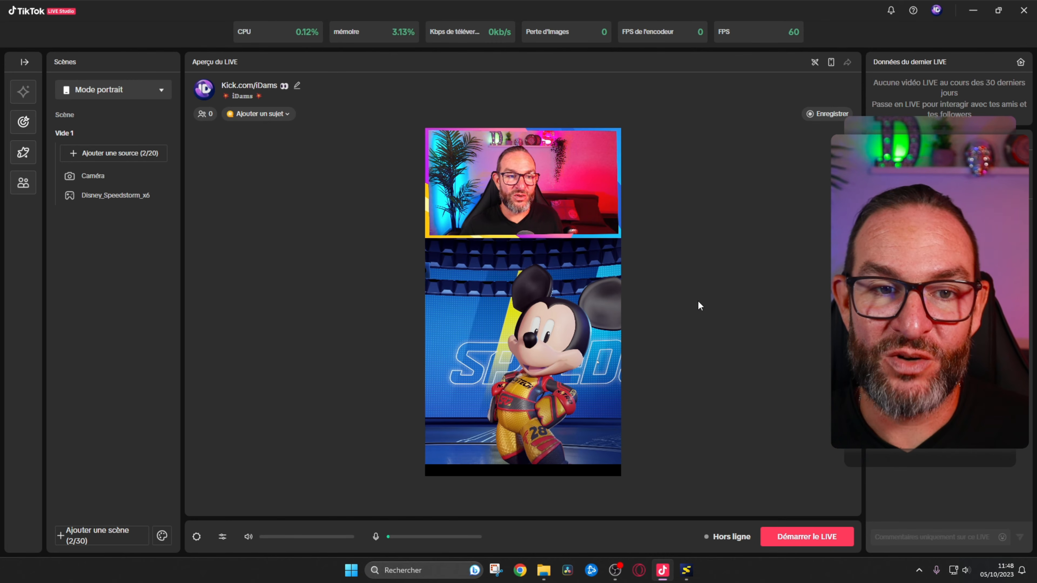
left_click(157, 90)
left_click(133, 121)
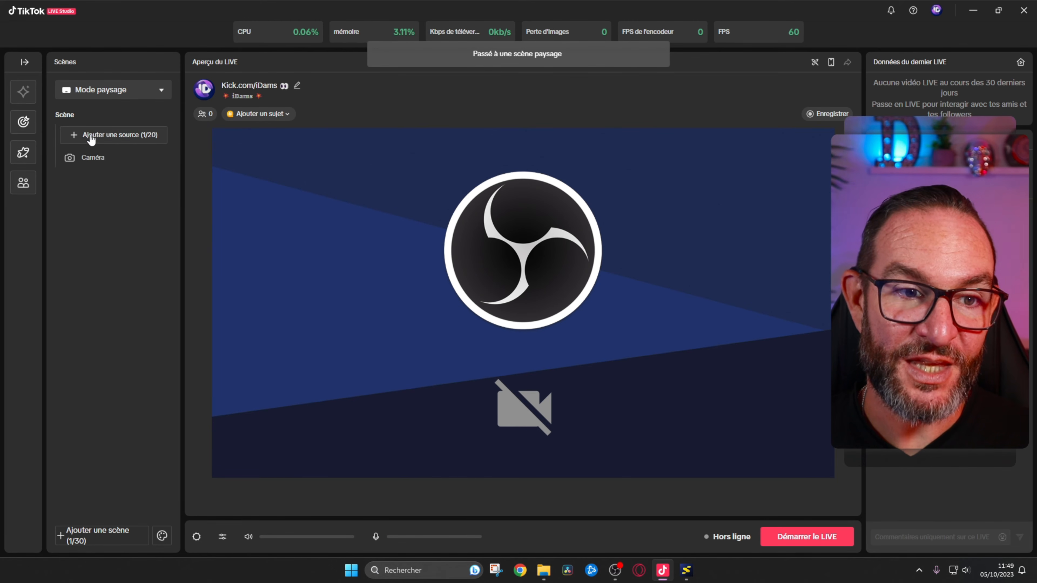
left_click(89, 158)
key("Delete")
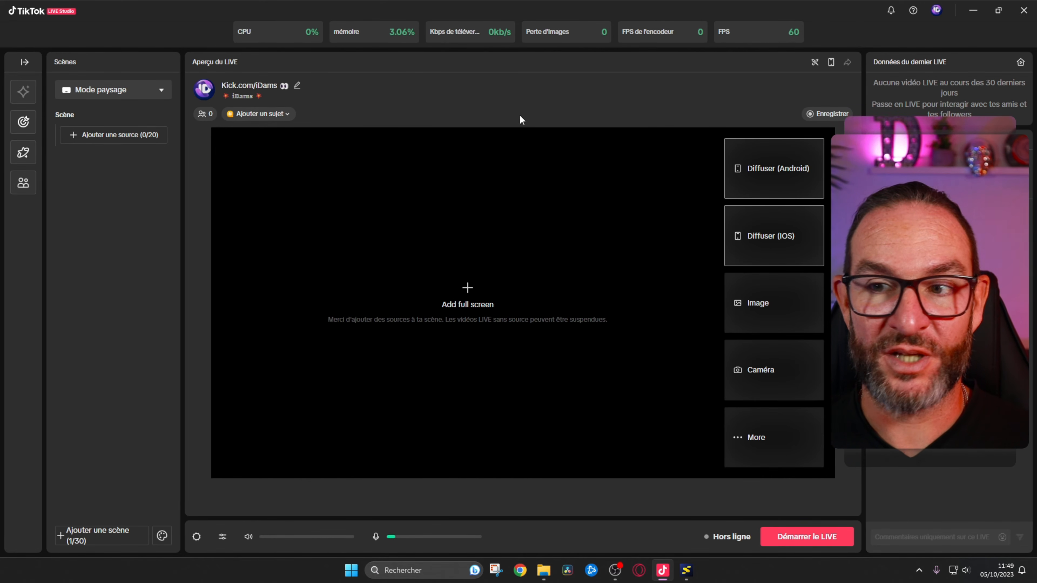
- Examine the empty landscape scene in the mobile preview in both Portrait and Paysage orientation
left_click(831, 61)
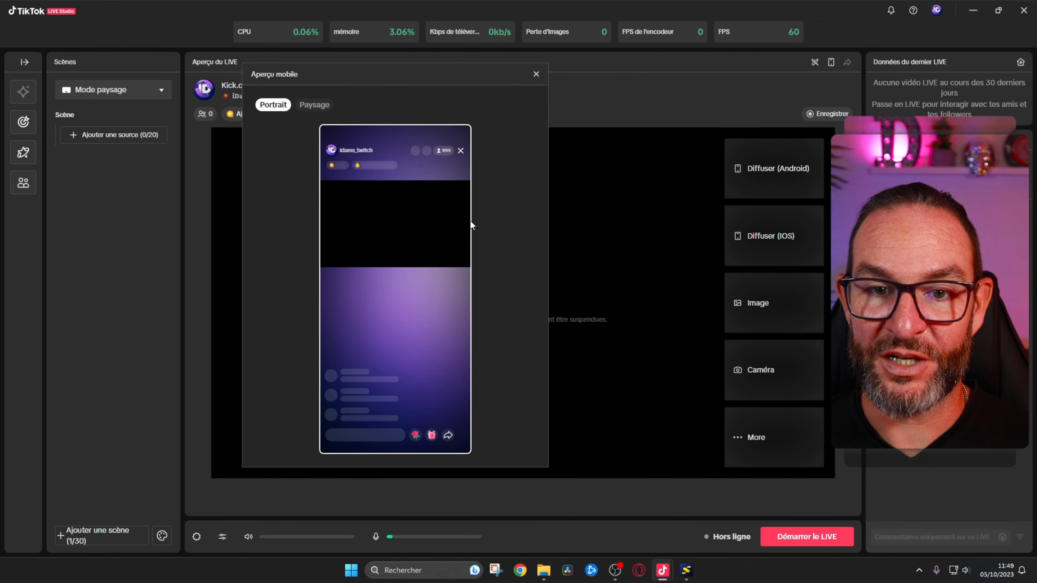
left_click_drag(413, 69, 474, 82)
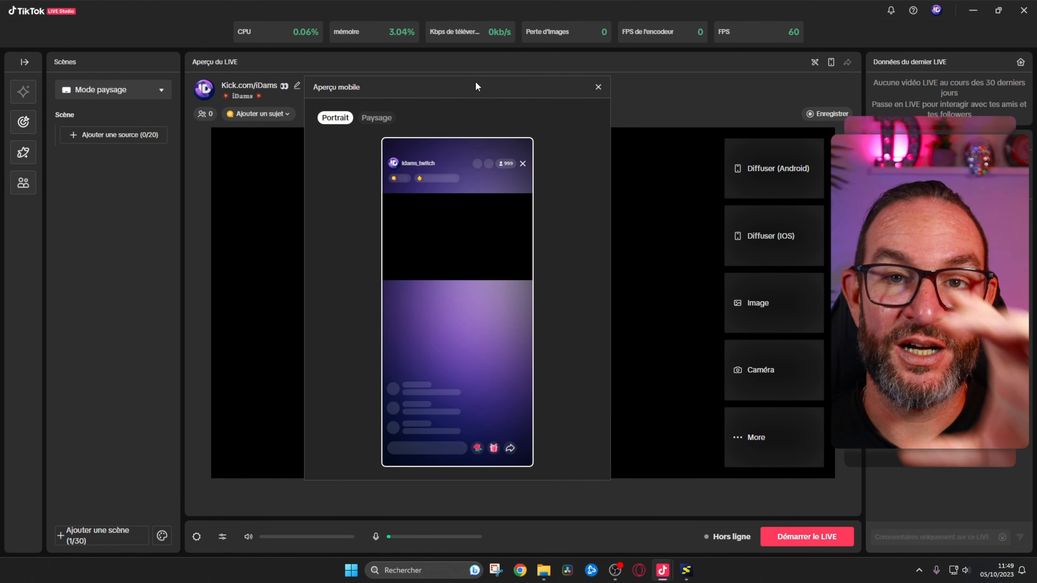
left_click(378, 118)
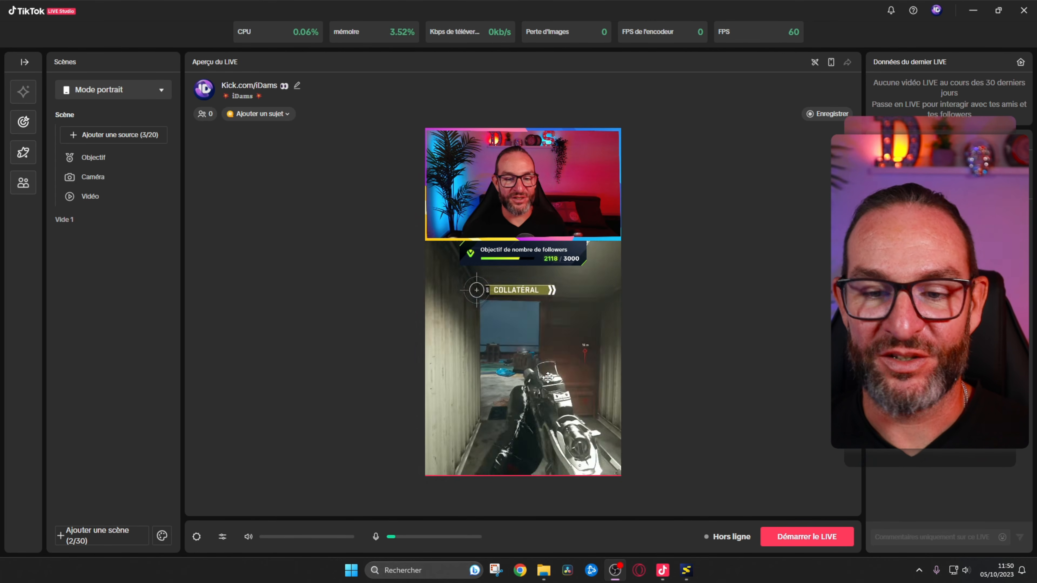
- Start adding an Alerte widget to the portrait scene that holds the goal, camera and video sources
left_click(565, 353)
left_click(694, 294)
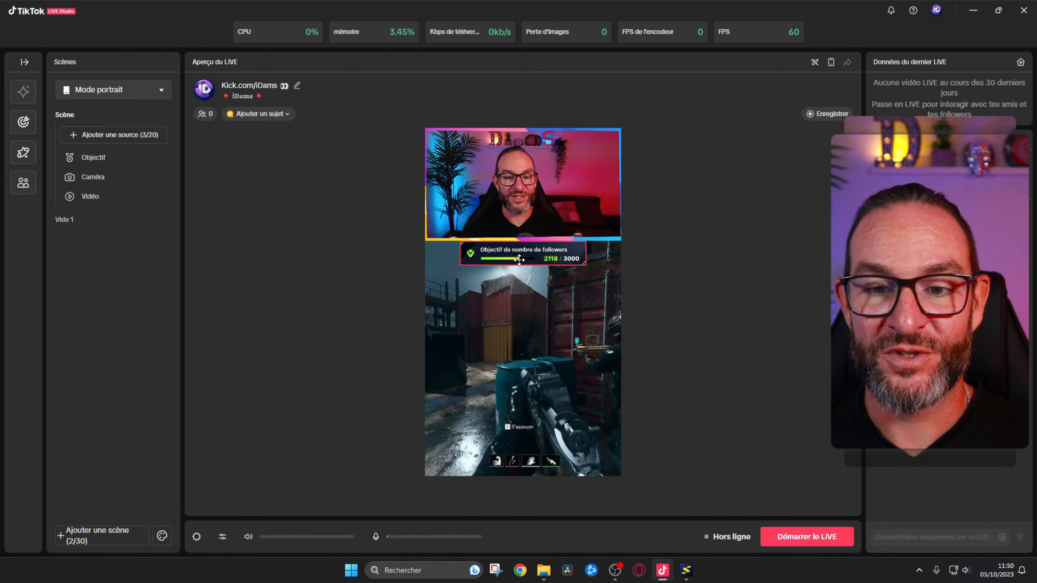
left_click(122, 134)
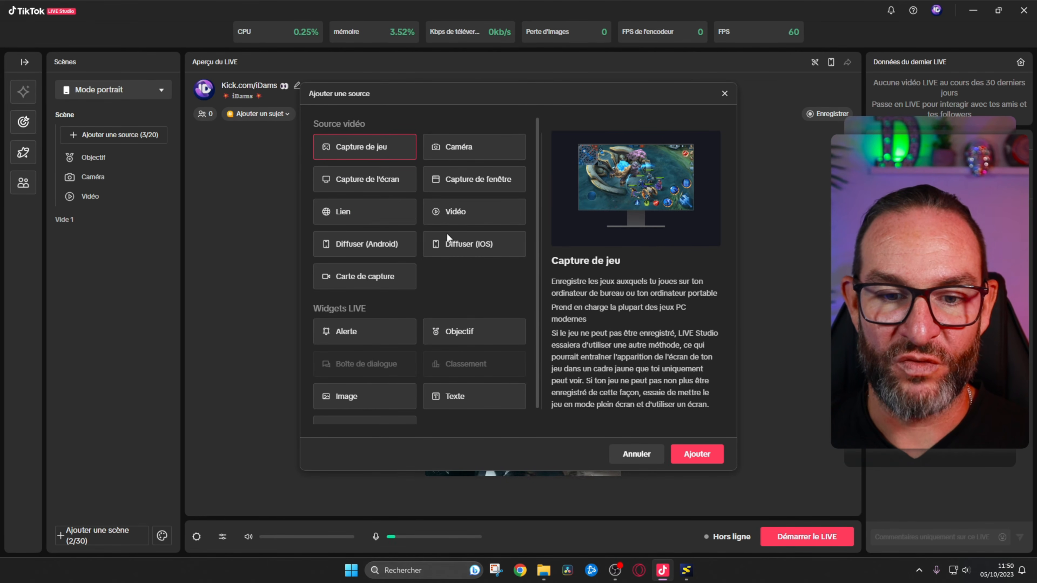
scroll(307, 290, "down", 1)
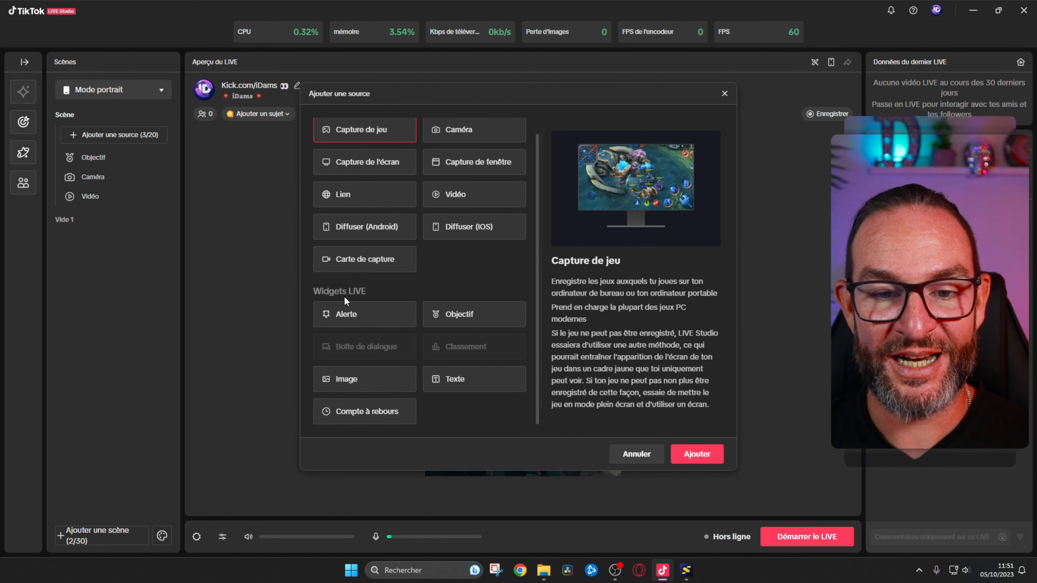
left_click(373, 321)
left_click(696, 454)
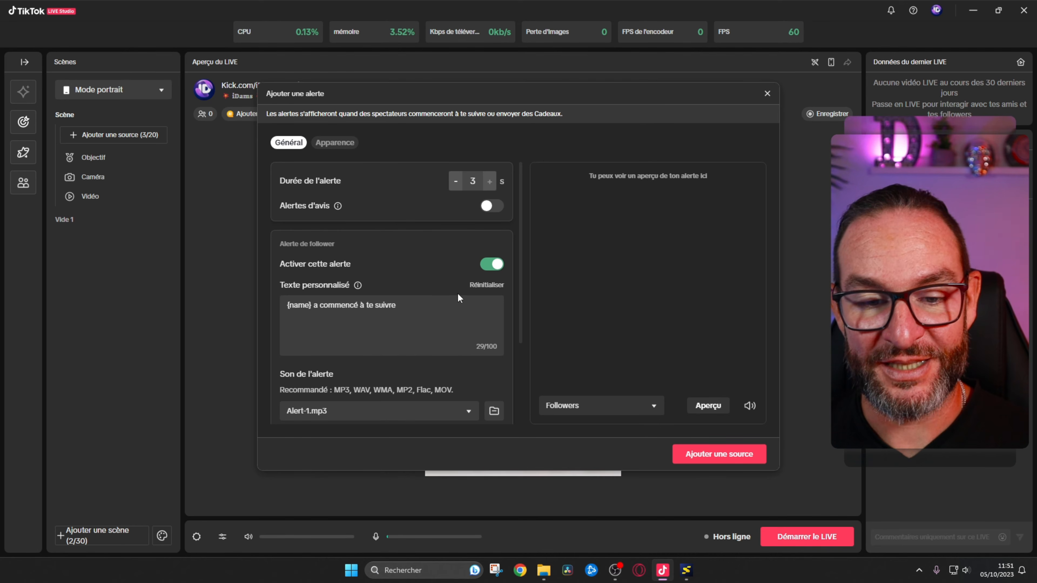
- Review the alert's general settings for duration, follower text, sound and gift alerts, and preview the follower alert
scroll(457, 293, "down", 3)
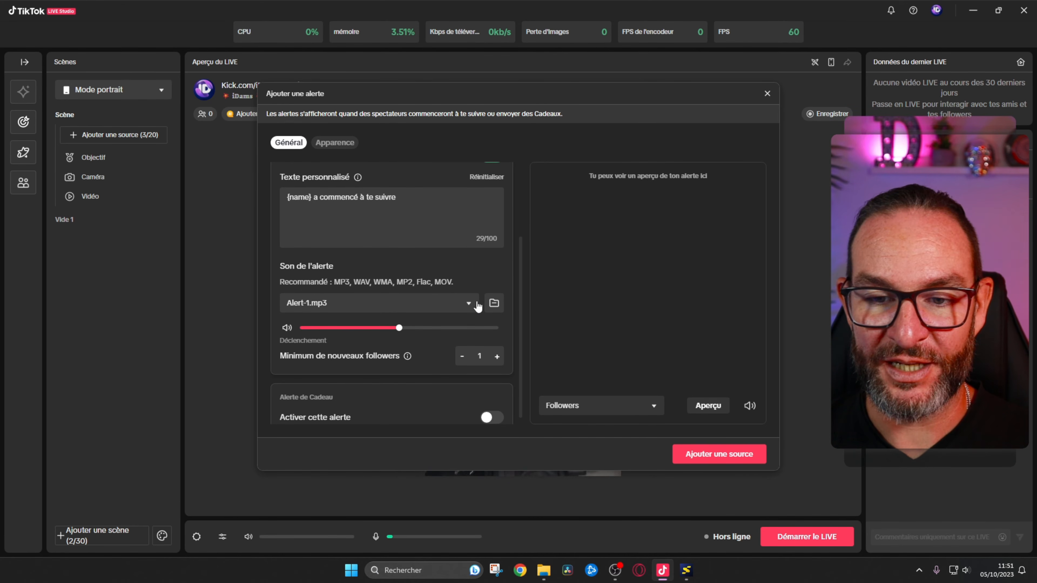
scroll(411, 312, "down", 1)
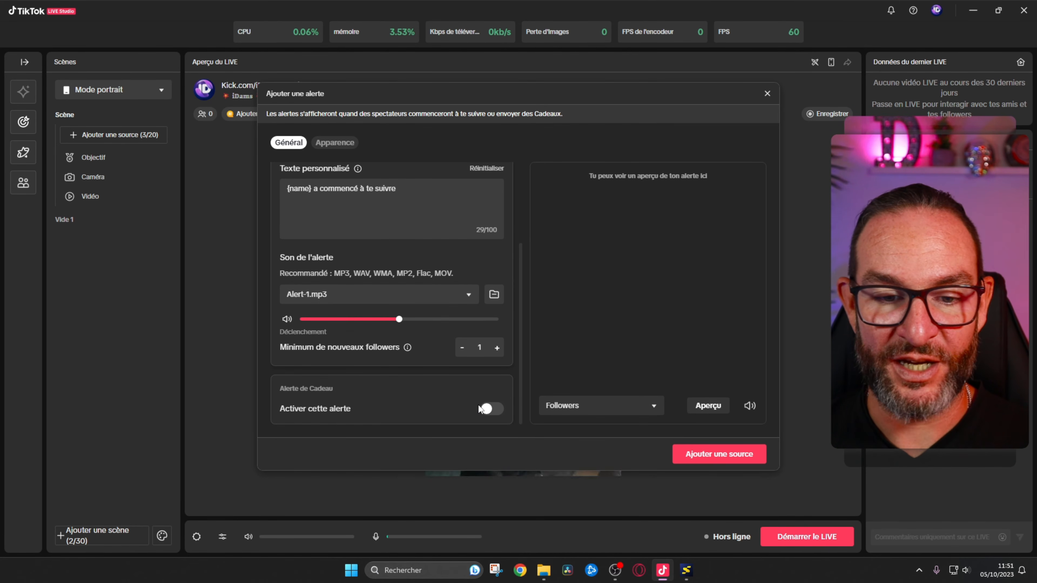
scroll(486, 410, "up", 3)
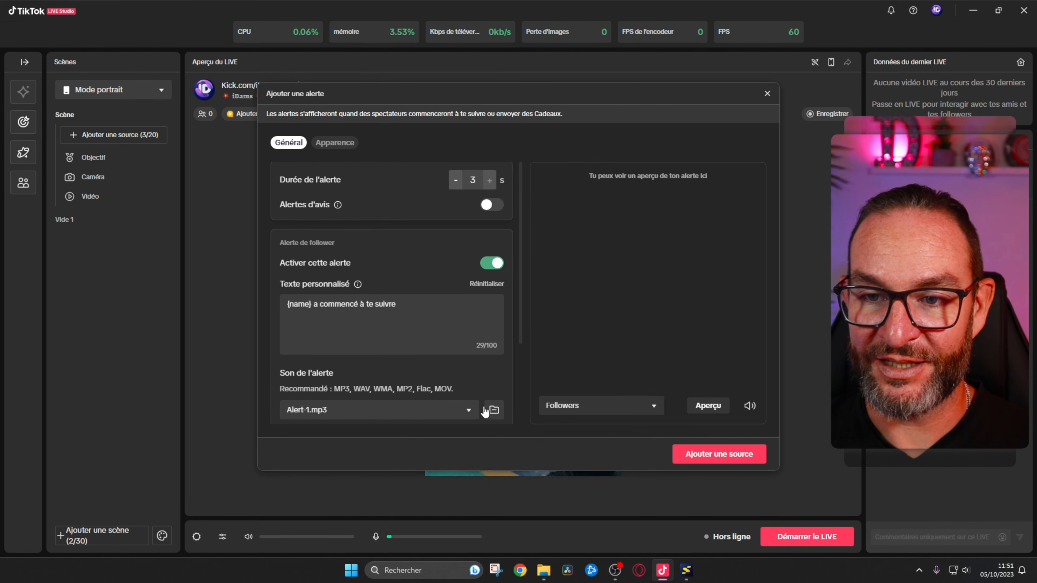
left_click(704, 406)
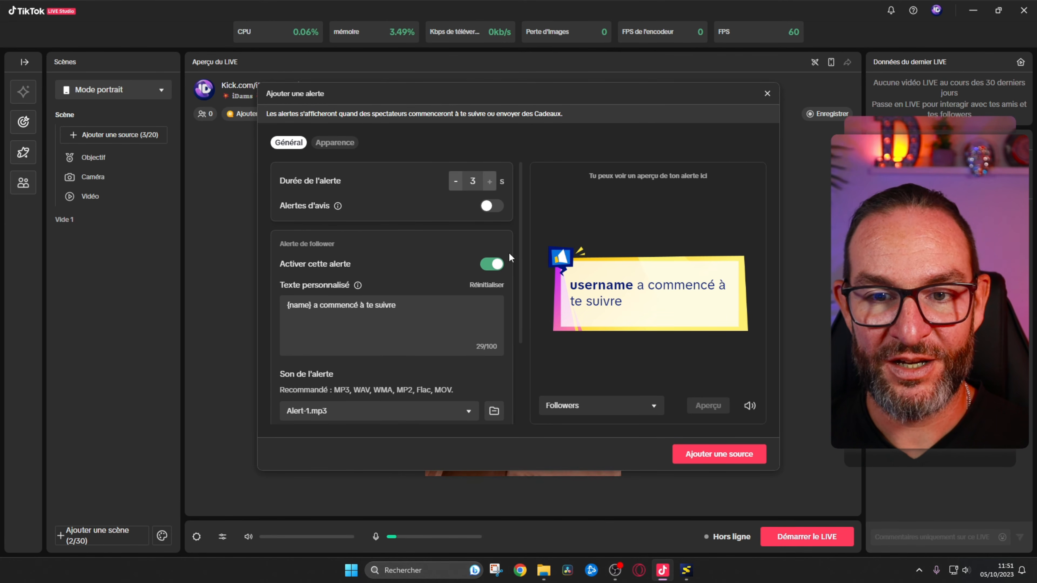
- Apply the Aurora theme to the alert and add it to the scene
left_click(335, 144)
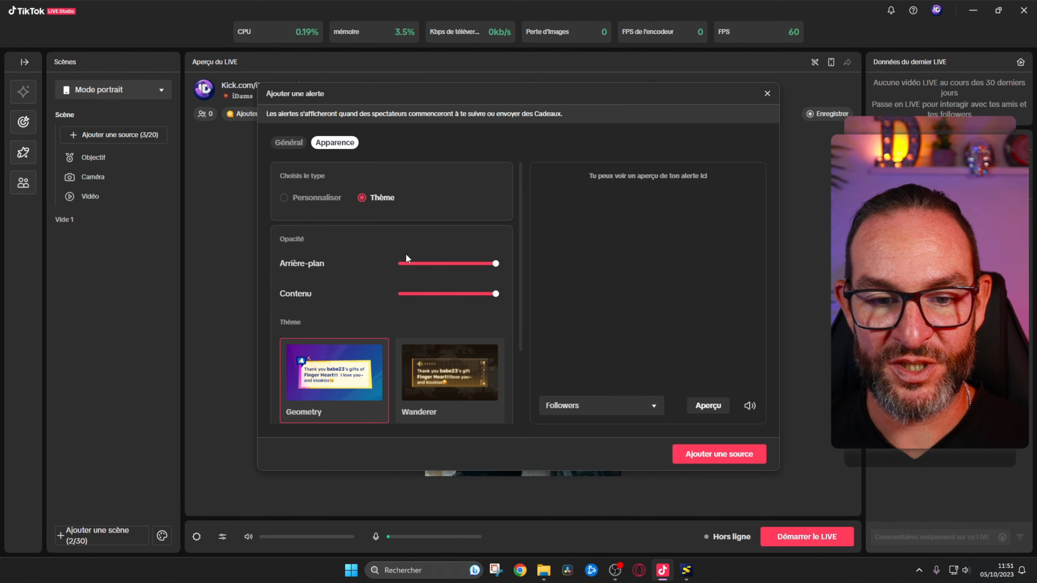
scroll(406, 258, "down", 3)
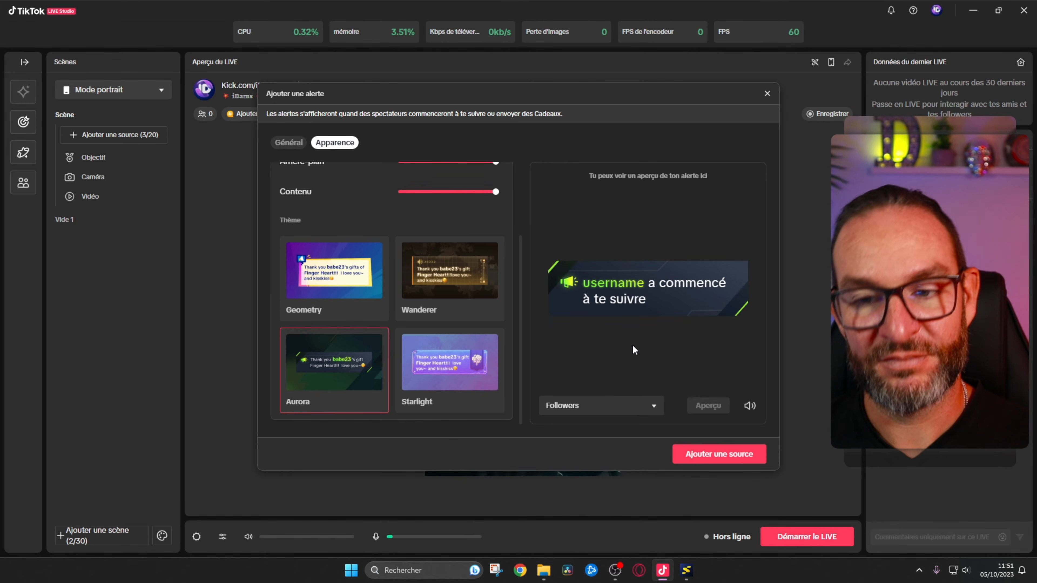
left_click(715, 455)
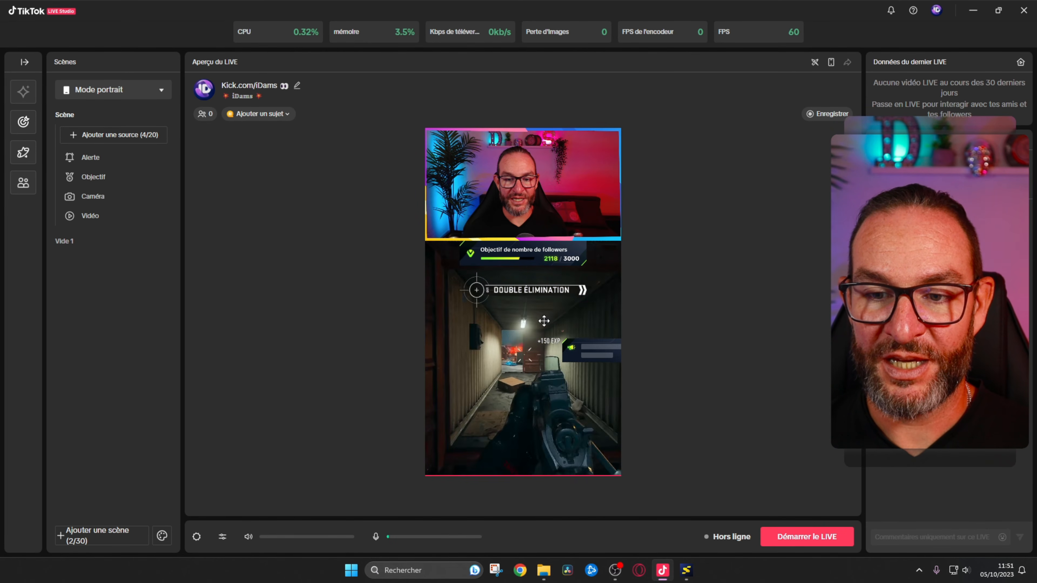
- Centre the alert on the canvas just below the follower goal and check the scene in the mobile preview
right_click(93, 156)
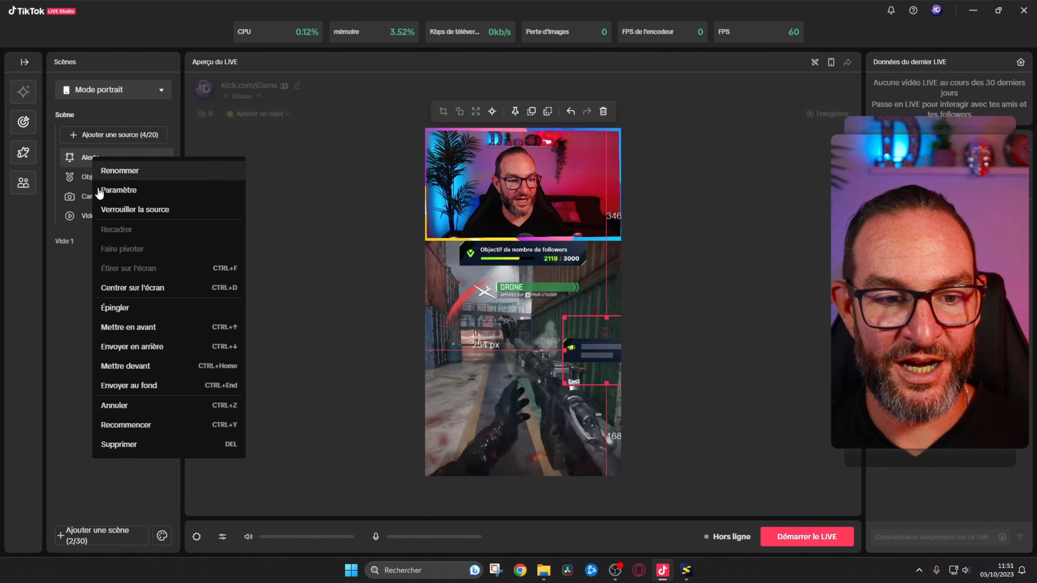
left_click(129, 287)
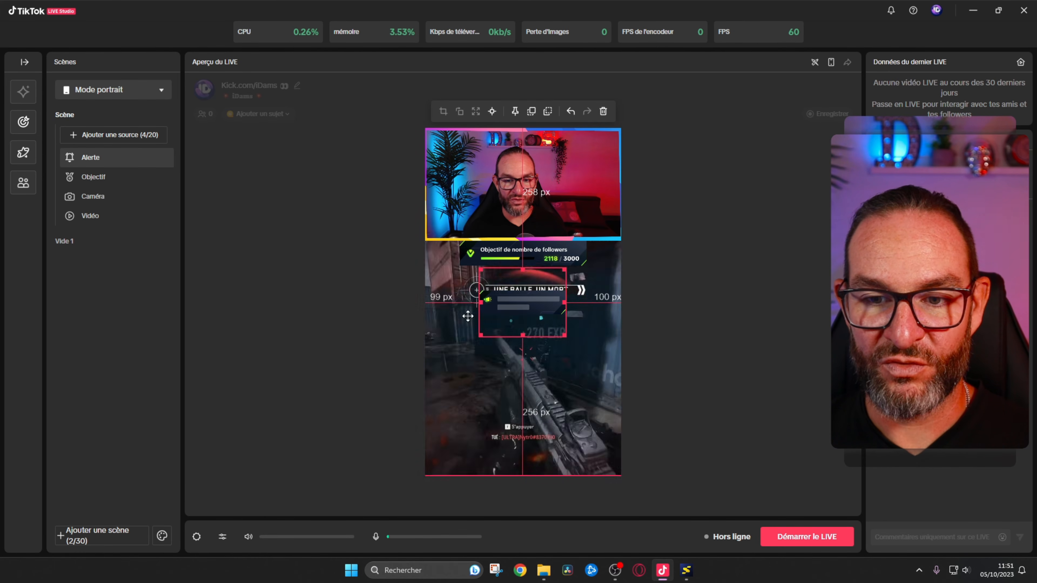
left_click_drag(516, 334, 520, 319)
left_click(711, 276)
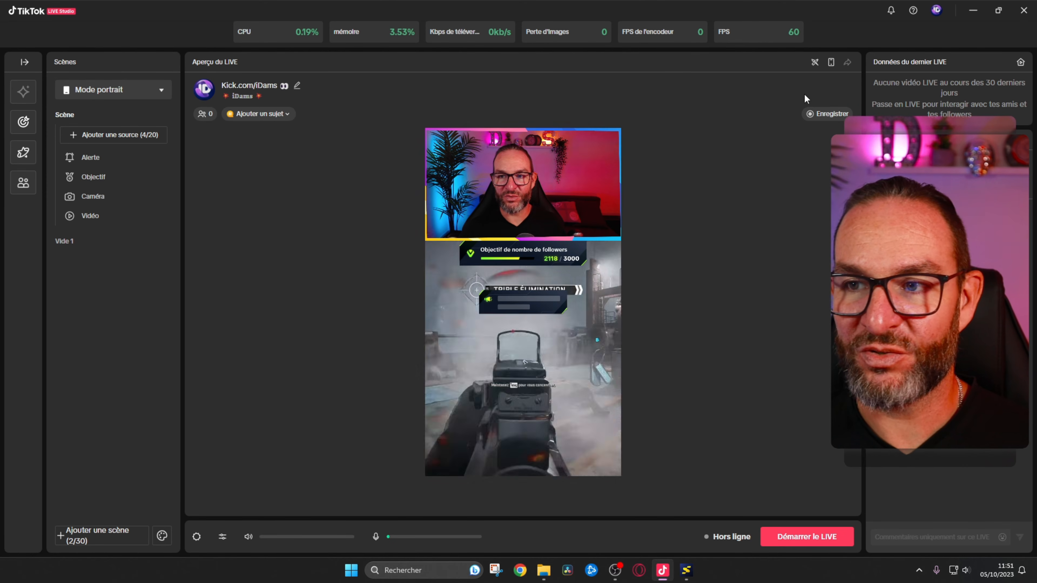
left_click(831, 63)
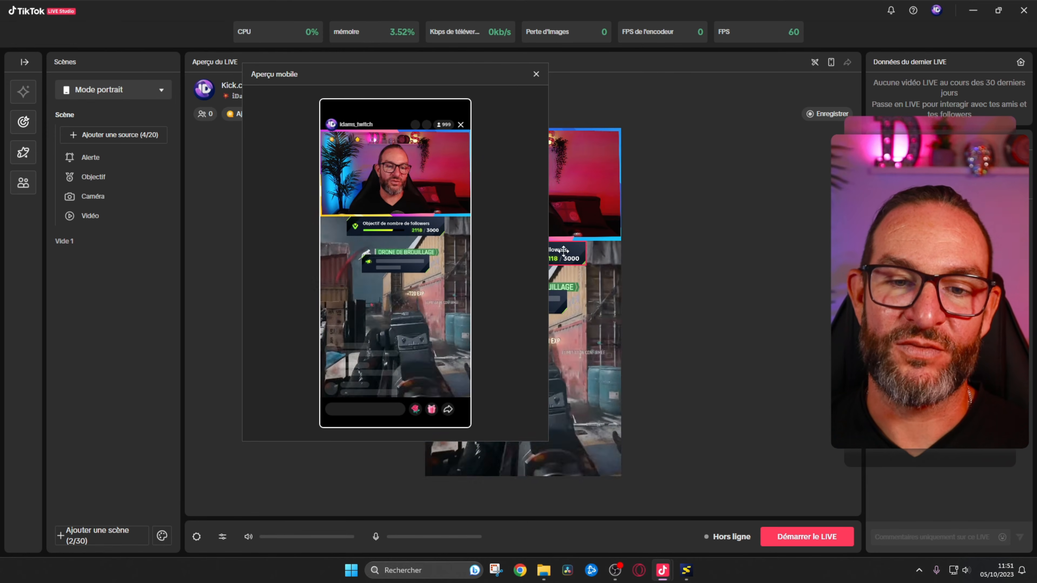
- Exit the mobile preview and look over the source and widget types available for the scene without adding one
left_click(536, 74)
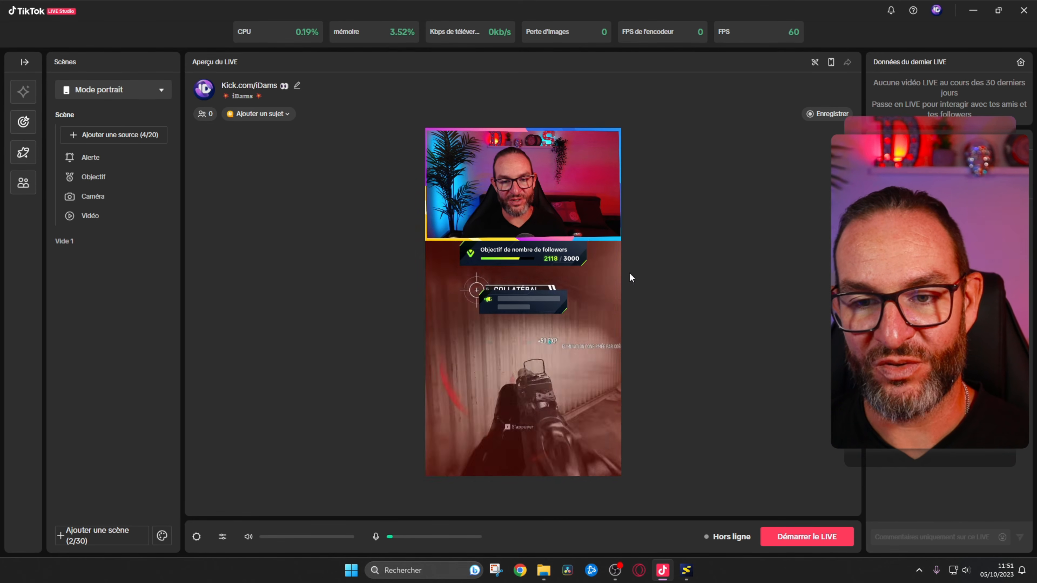
left_click(571, 255)
left_click(123, 135)
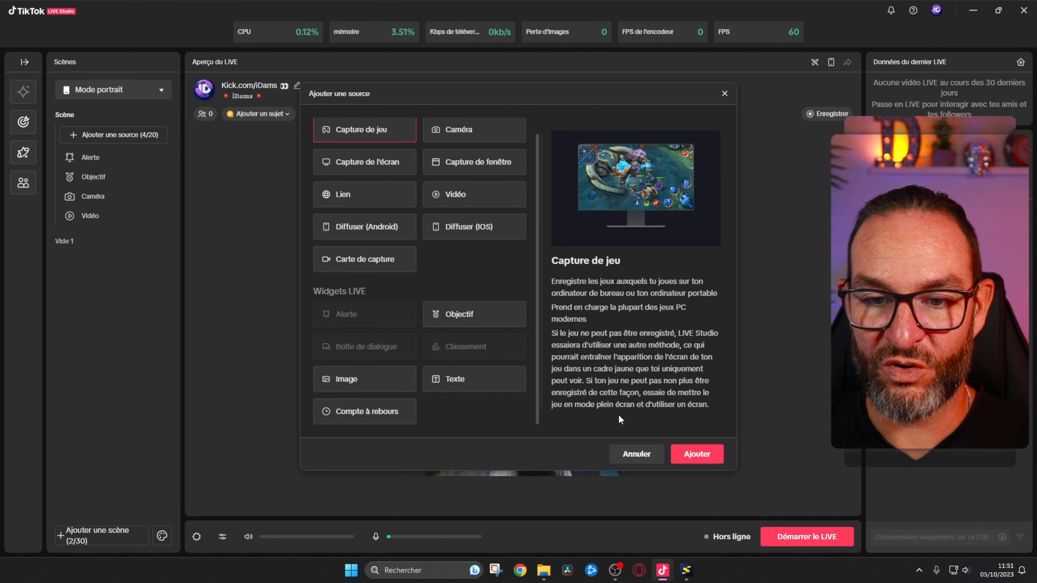
left_click(636, 454)
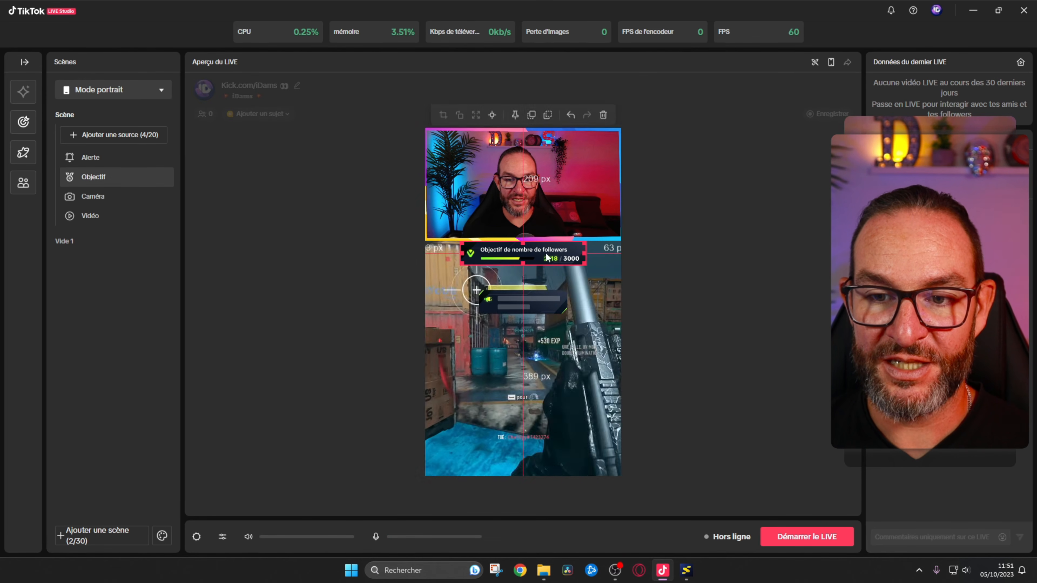
- Review the follower goal's general settings, opacity and theme options, leaving its configuration as it is
double_click(546, 254)
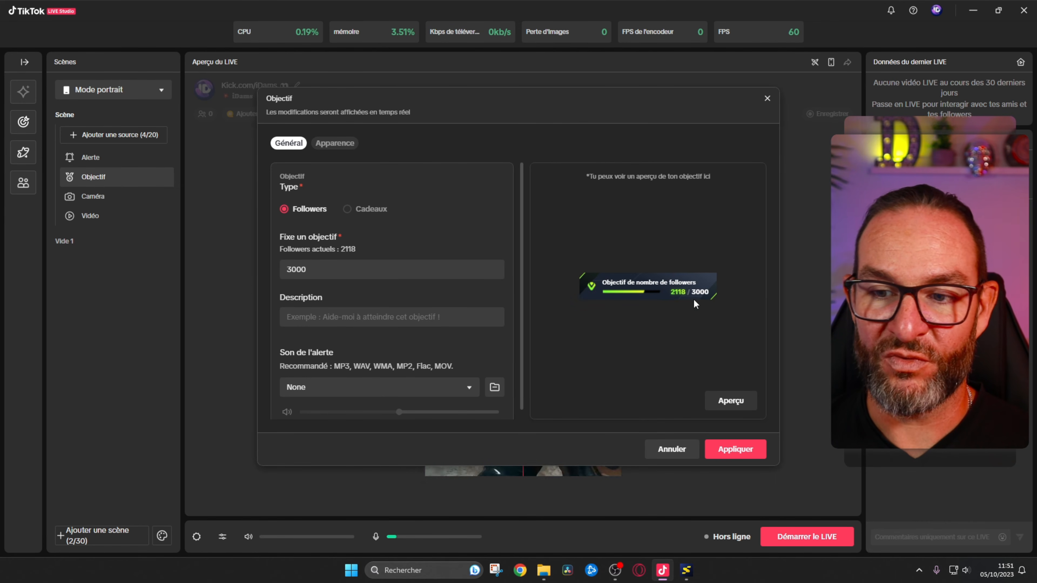
scroll(393, 258, "down", 1)
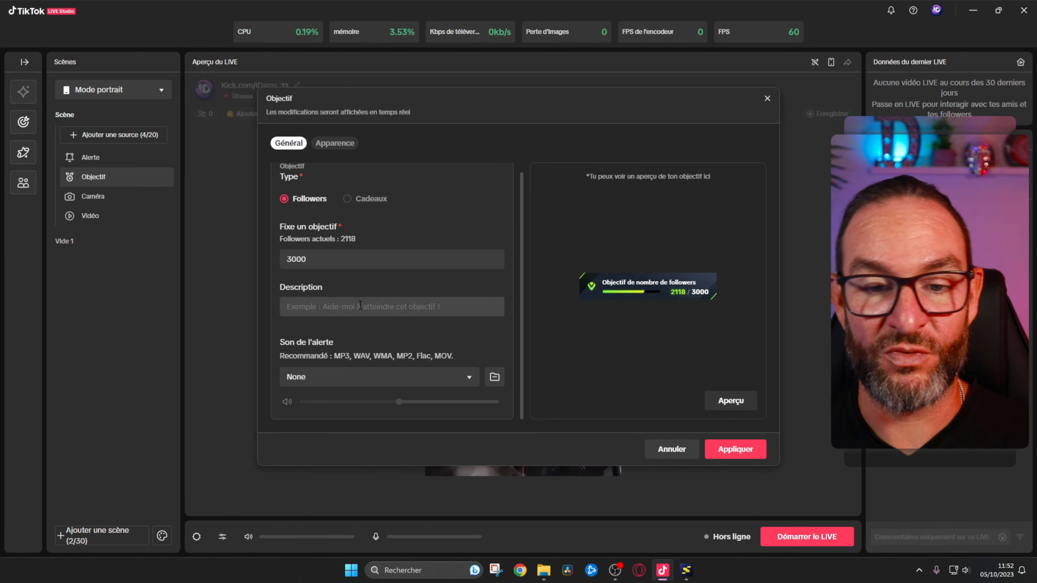
left_click(342, 148)
scroll(473, 237, "down", 3)
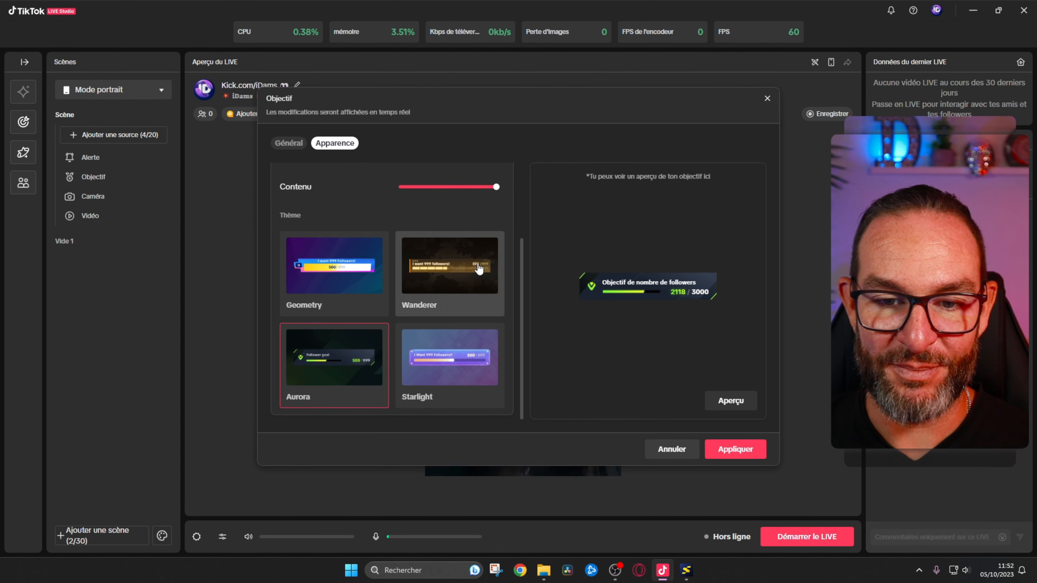
scroll(486, 318, "up", 3)
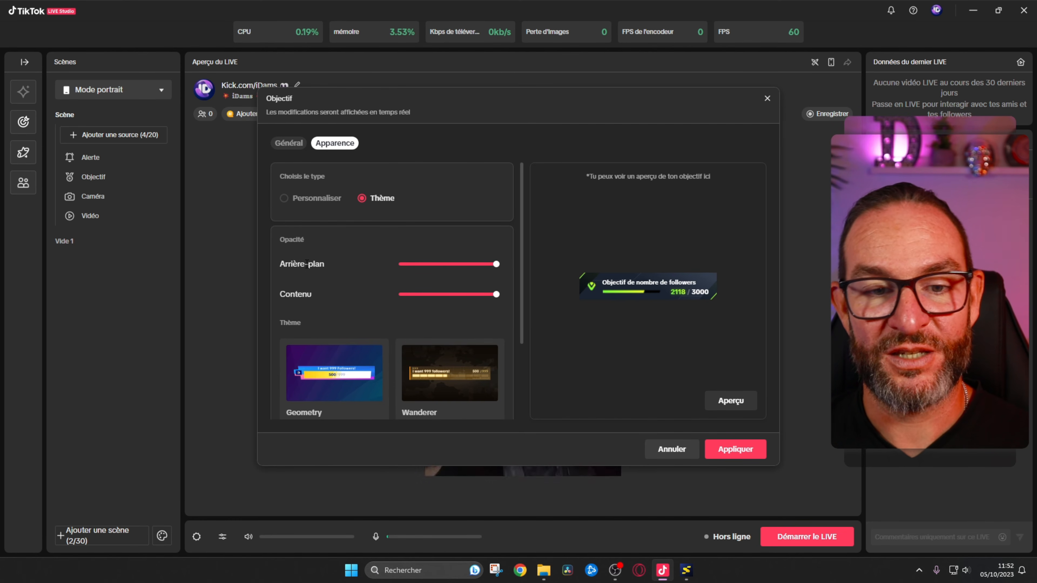
left_click(685, 454)
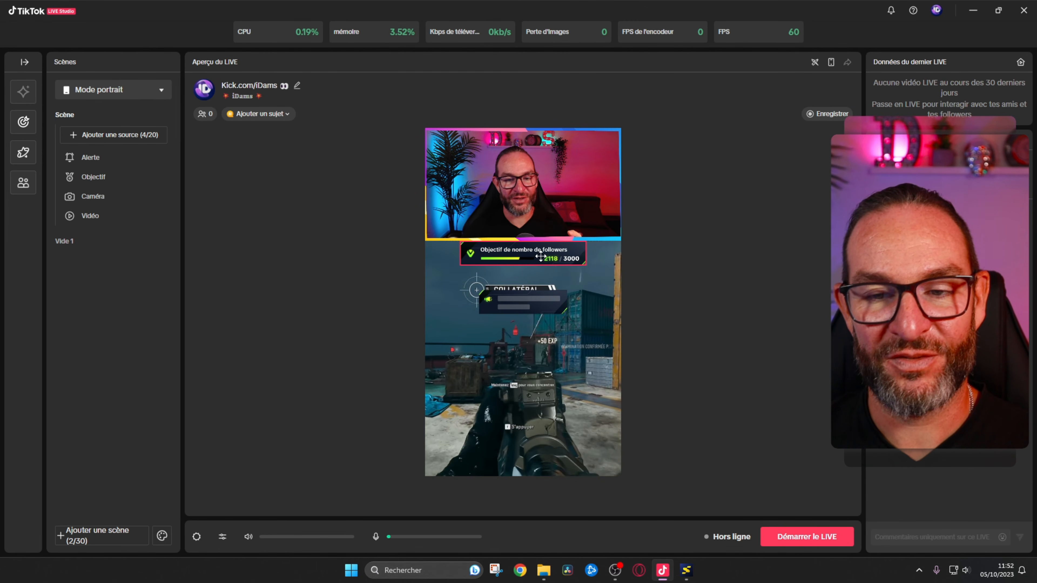
- Move the follower goal down to just above the chat-covered area and check it in the mobile preview
left_click_drag(541, 256, 555, 406)
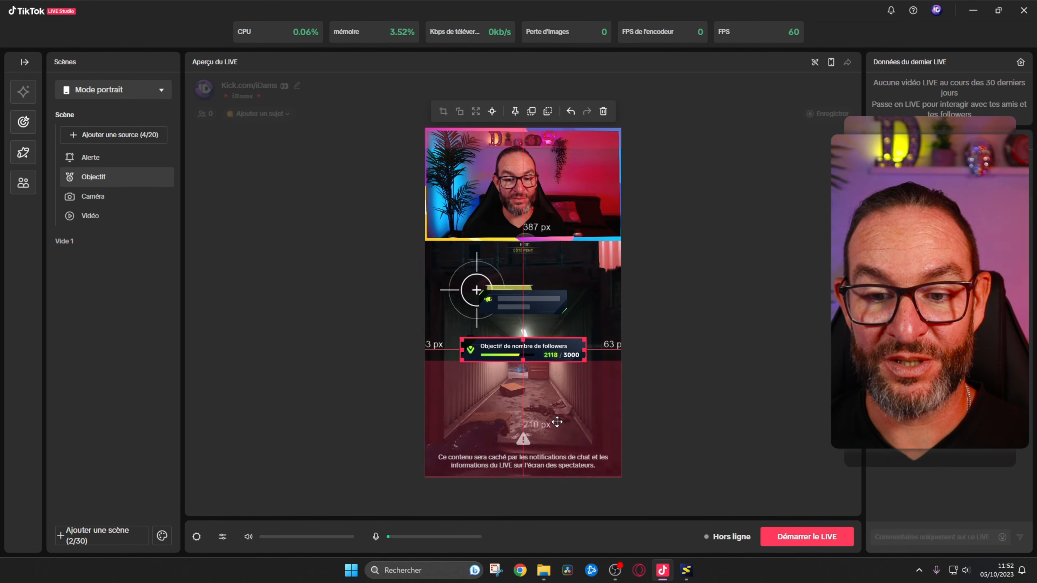
left_click(831, 63)
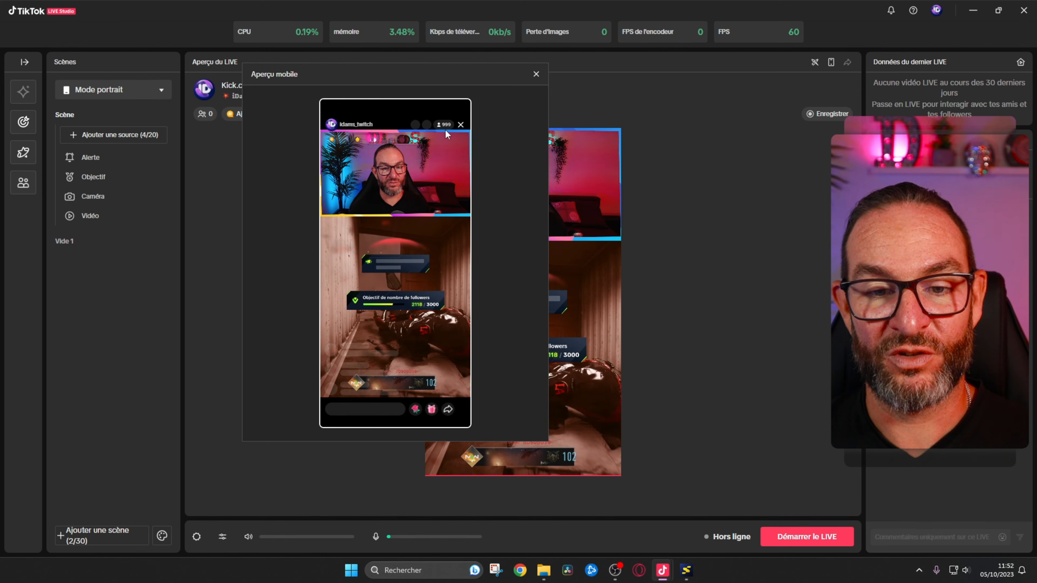
left_click(536, 74)
- Try the goal's lowest allowed position, return it centred just below the webcam frame, and check the mobile preview
left_click_drag(528, 353, 529, 413)
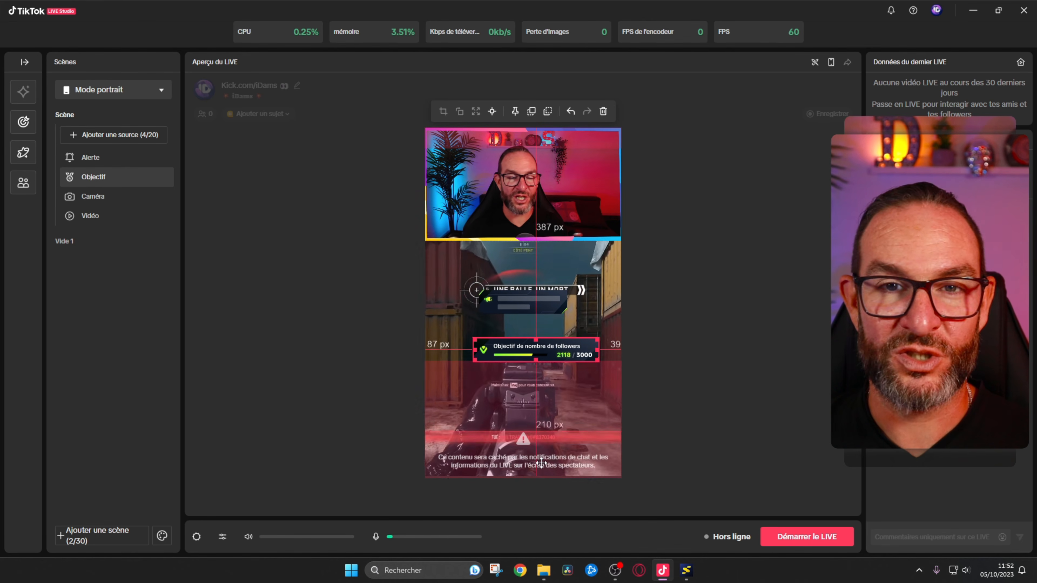
left_click_drag(519, 495, 524, 400)
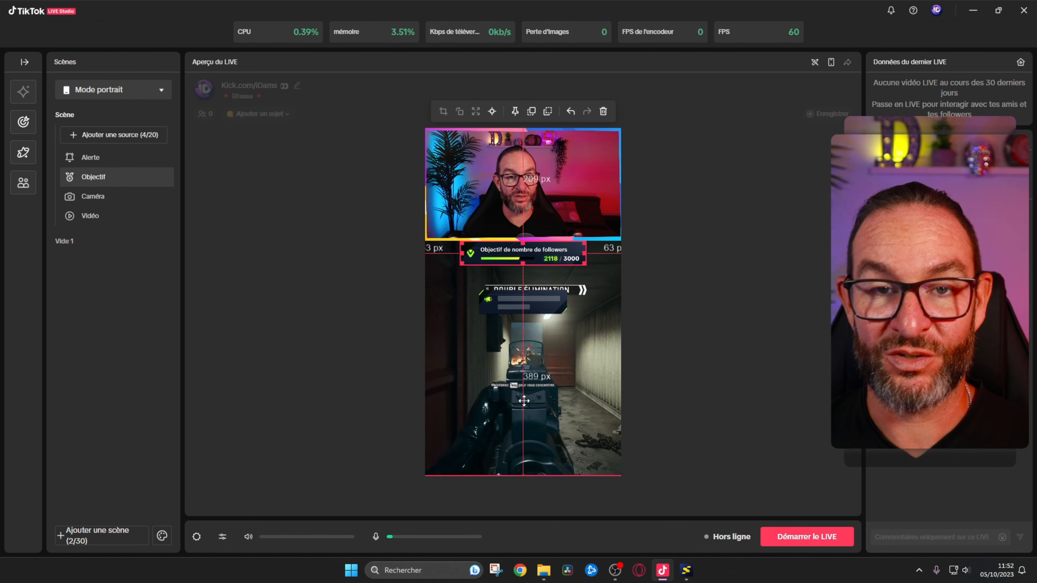
left_click(831, 64)
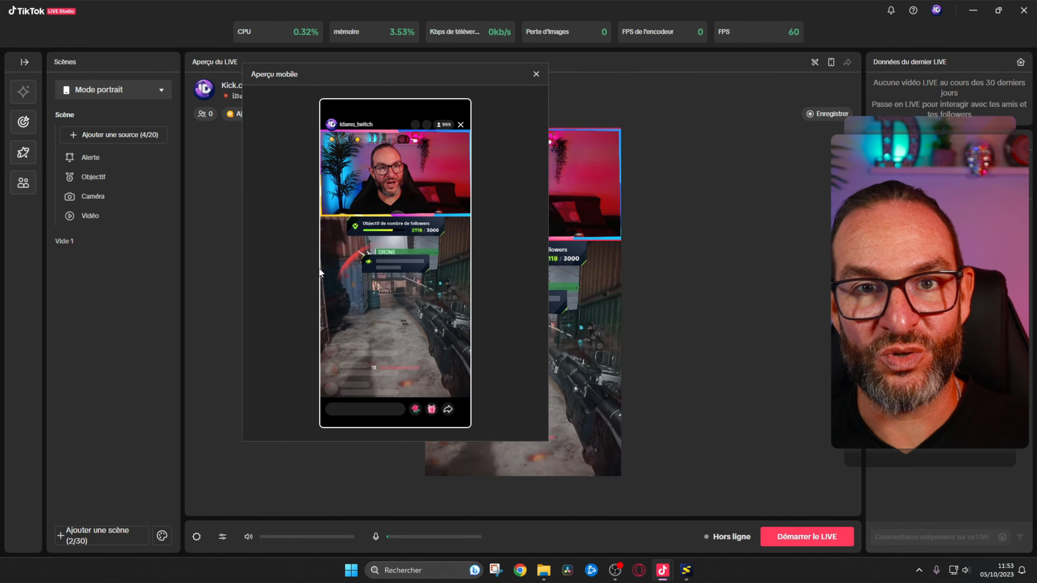
left_click(536, 75)
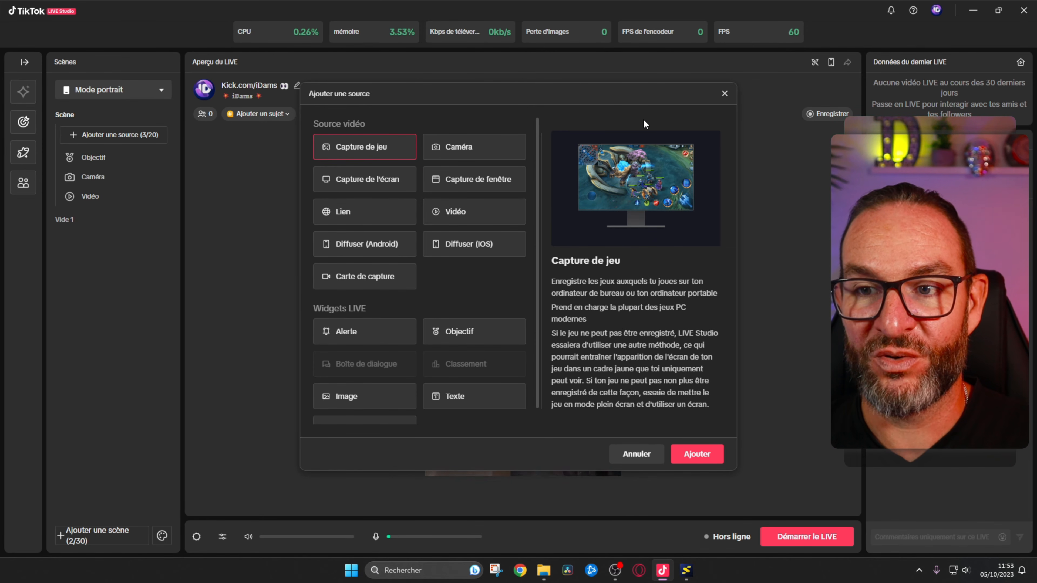
- Review the Carte de capture and Compte à rebours descriptions among the available sources without adding either
left_click_drag(646, 93, 628, 108)
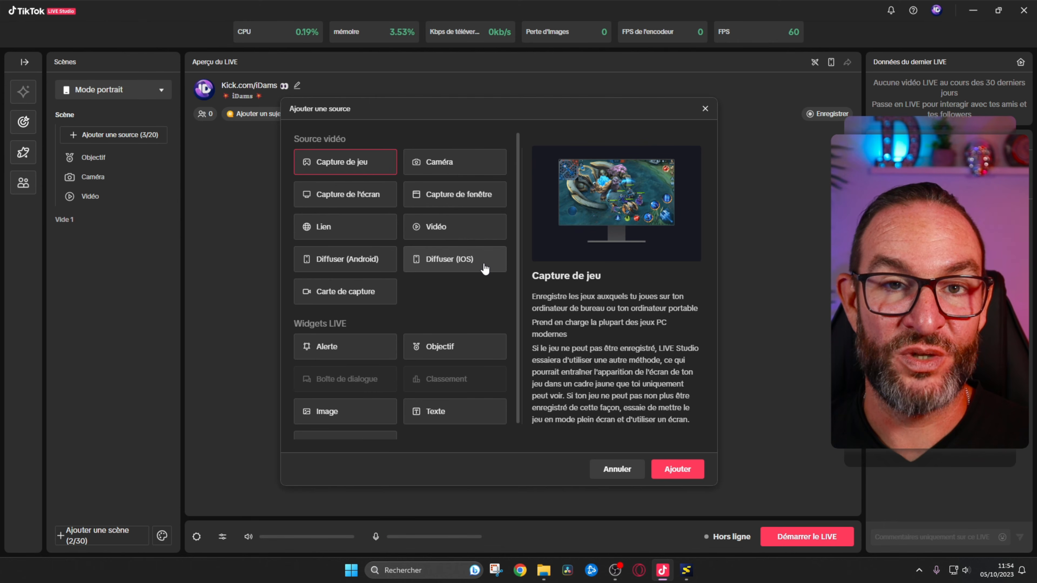
left_click(359, 296)
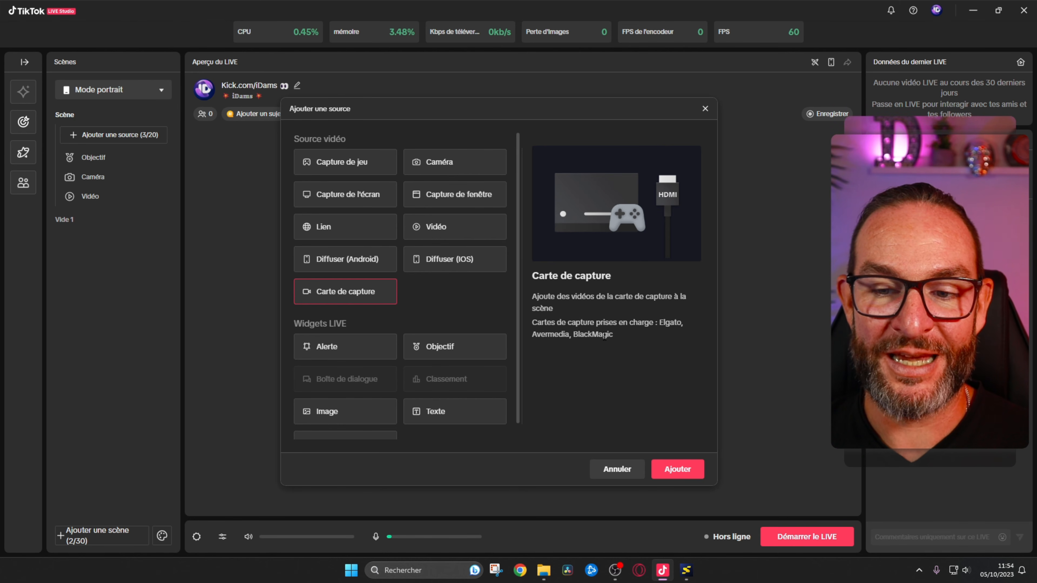
scroll(342, 339, "down", 1)
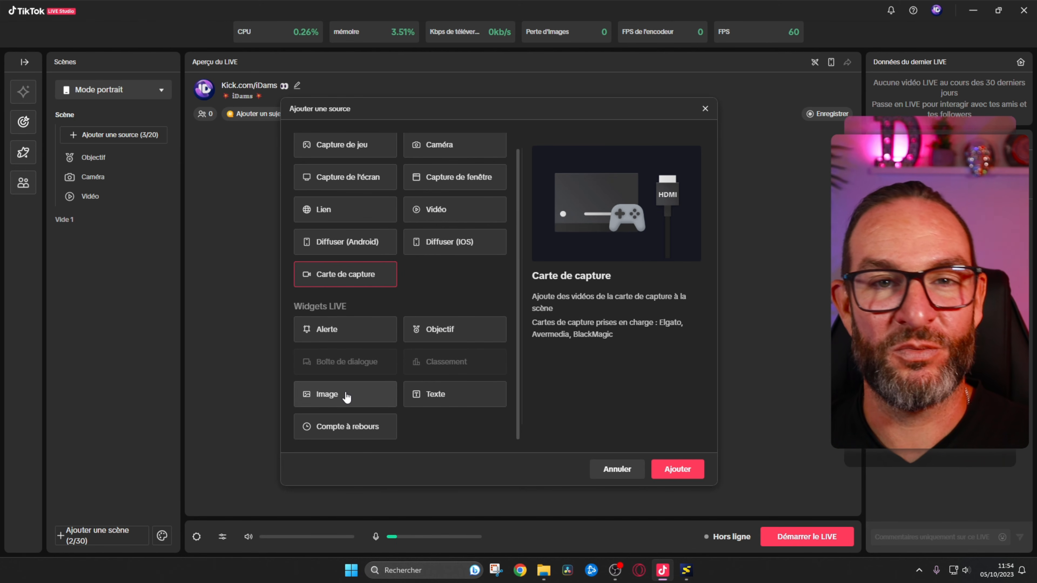
left_click(359, 427)
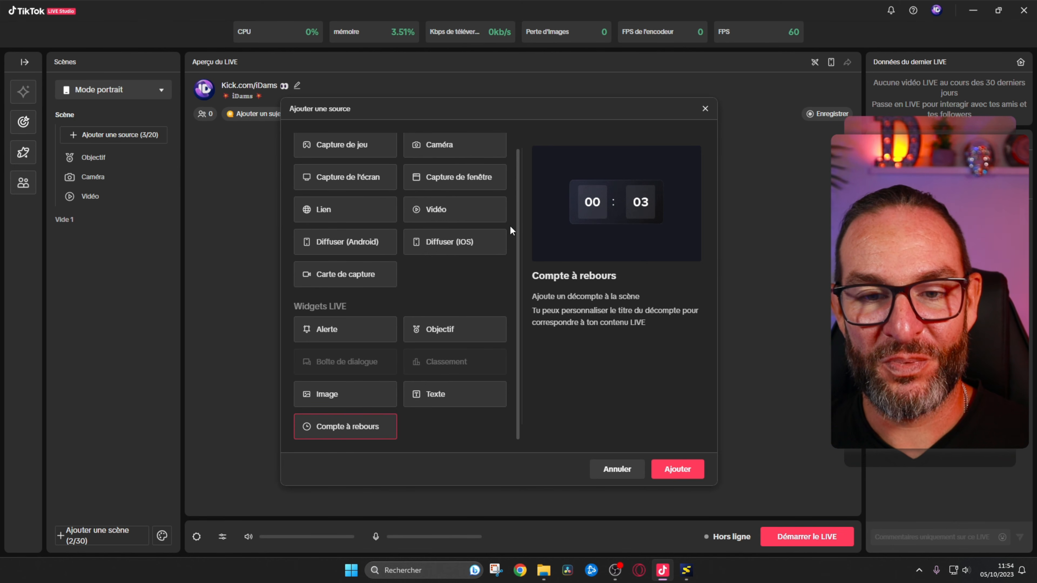
left_click(617, 468)
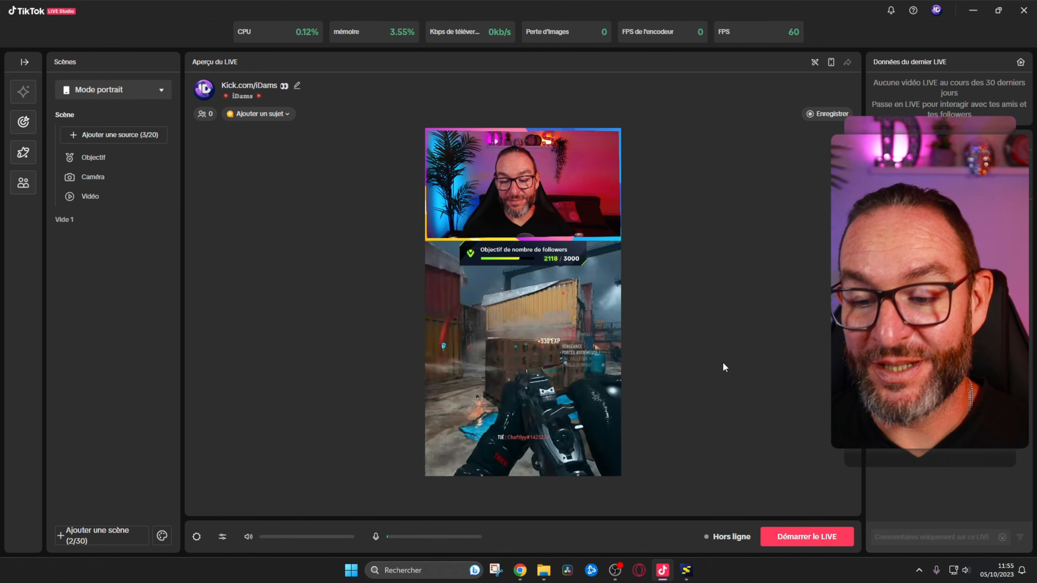
- Open the pre-LIVE settings and review the moderators section and both cover options, keeping Capture d'écran automatique
left_click(810, 543)
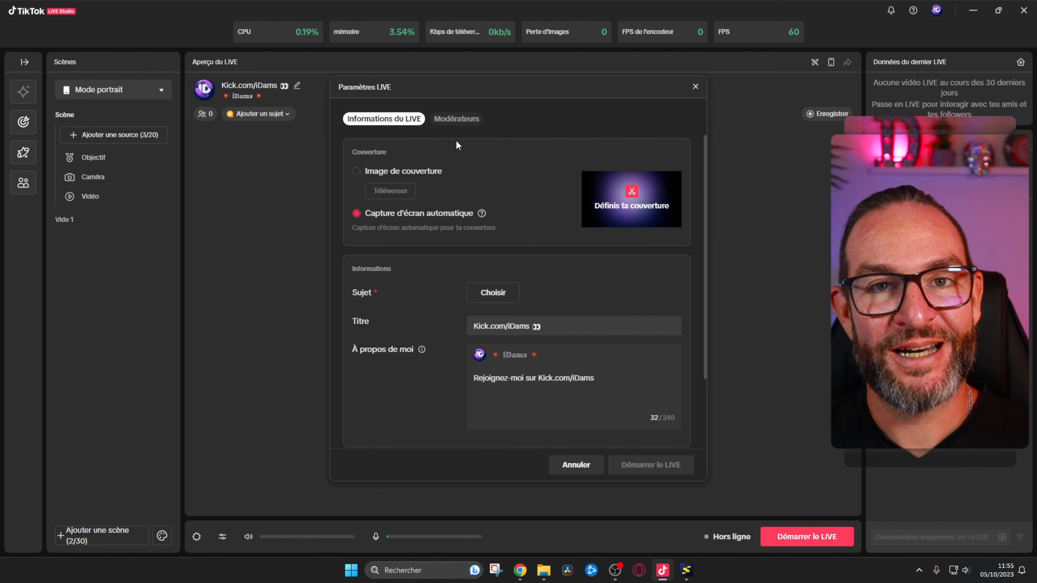
left_click(456, 120)
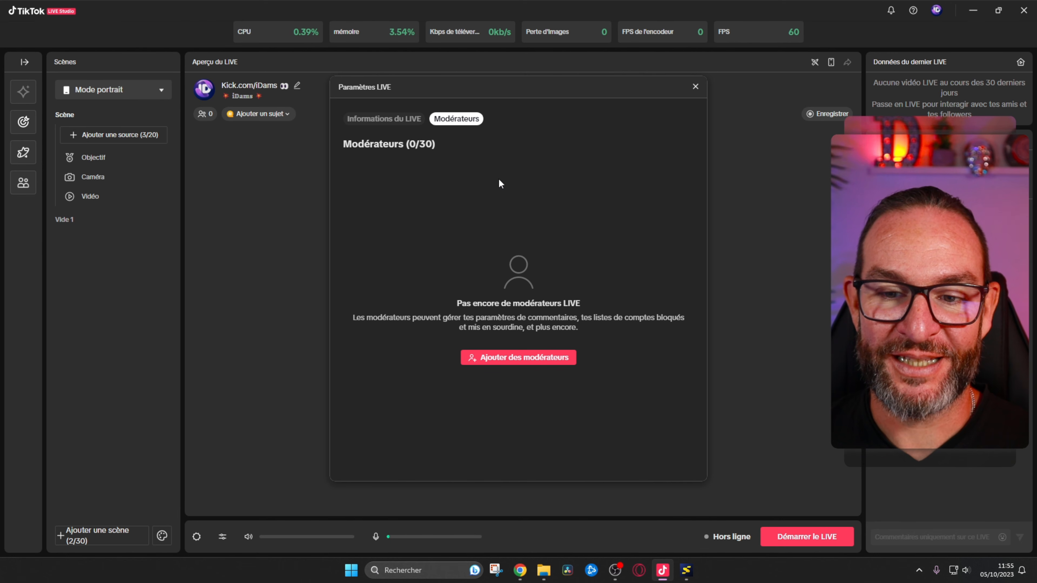
left_click(393, 120)
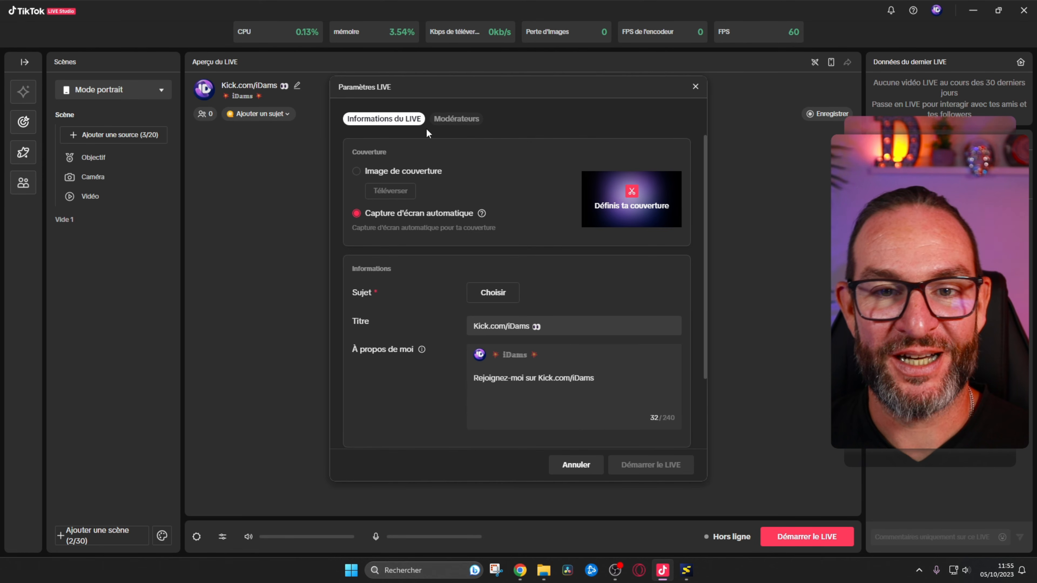
left_click(423, 173)
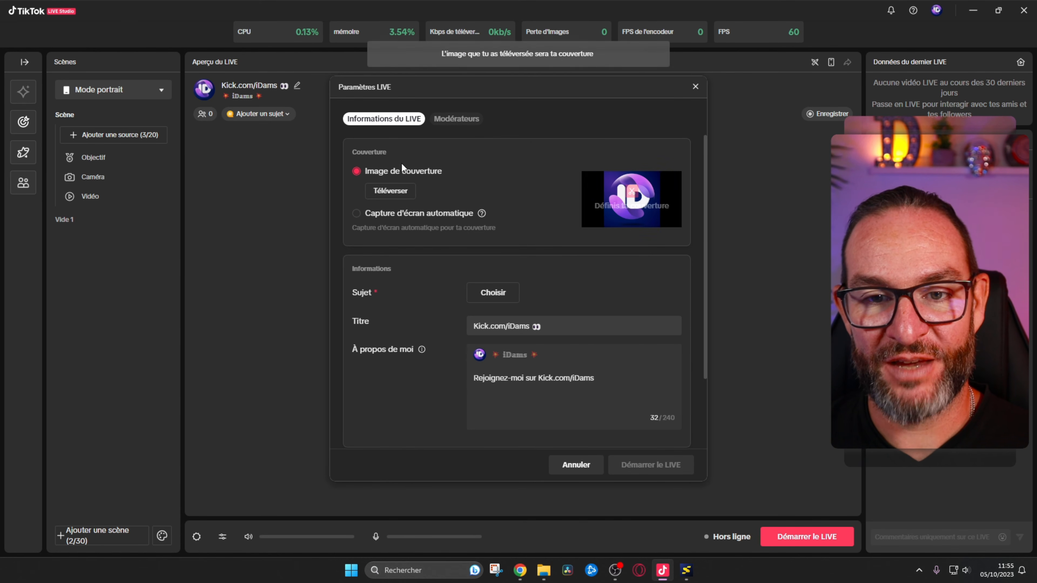
left_click(398, 221)
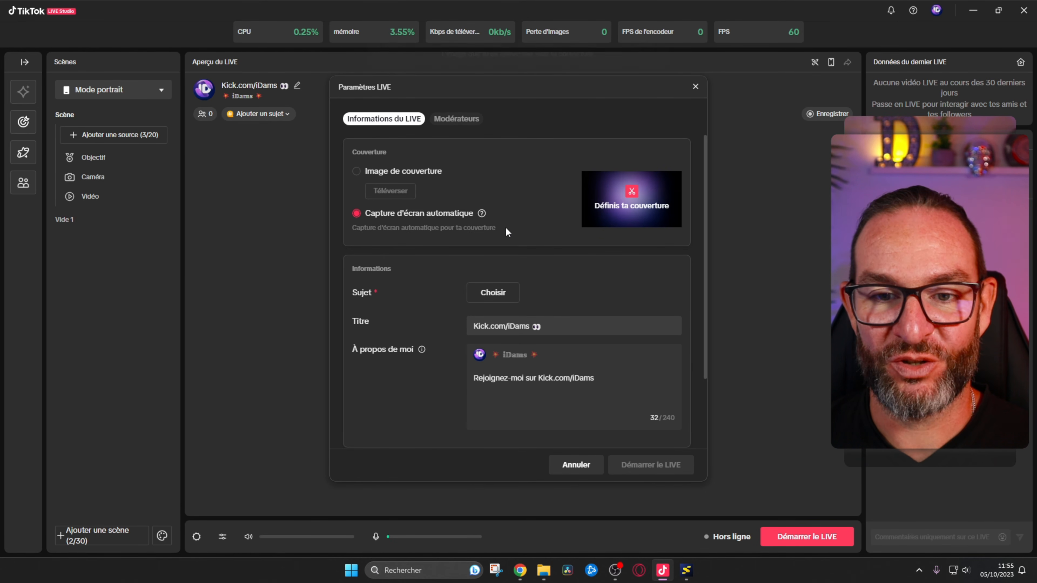
- Set the LIVE subject to Jeux vidéo | PUBG Mobile
left_click(505, 300)
left_click(440, 259)
left_click(464, 286)
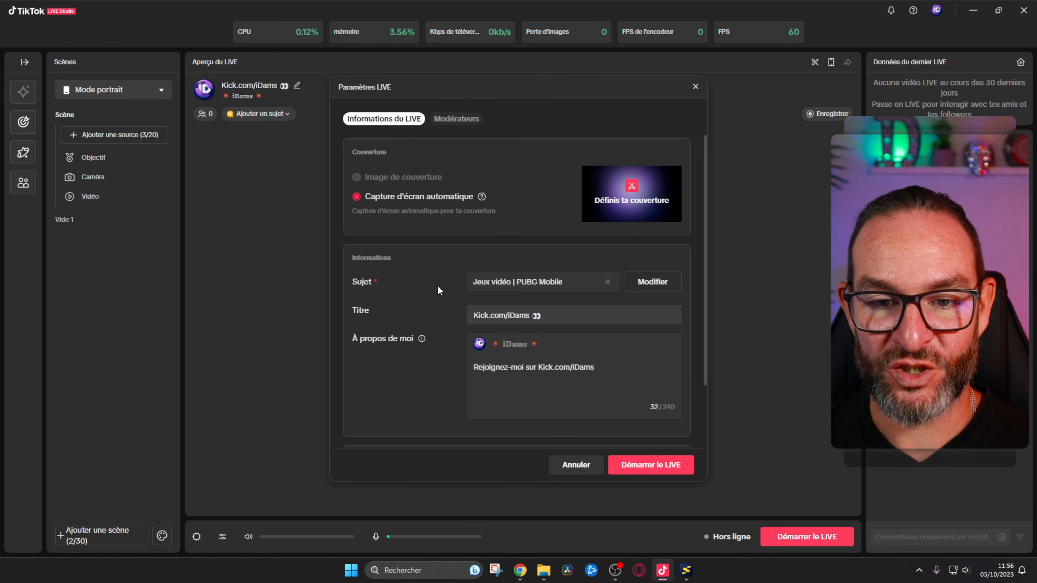
- Review the LIVE's title and "À propos de moi" text, and cancel the launch without going live
triple_click(506, 315)
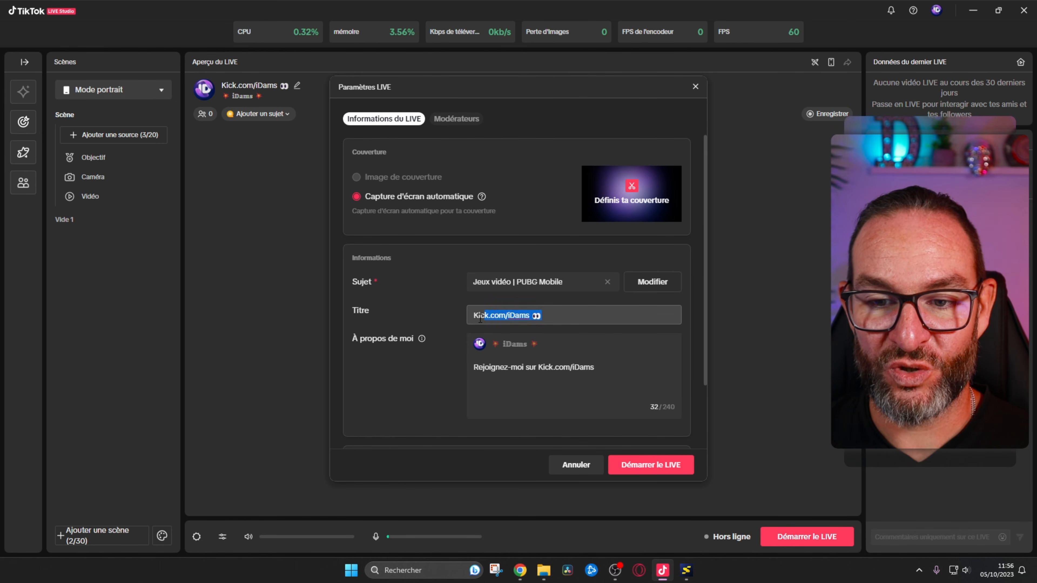
left_click_drag(617, 374, 439, 357)
left_click(457, 391)
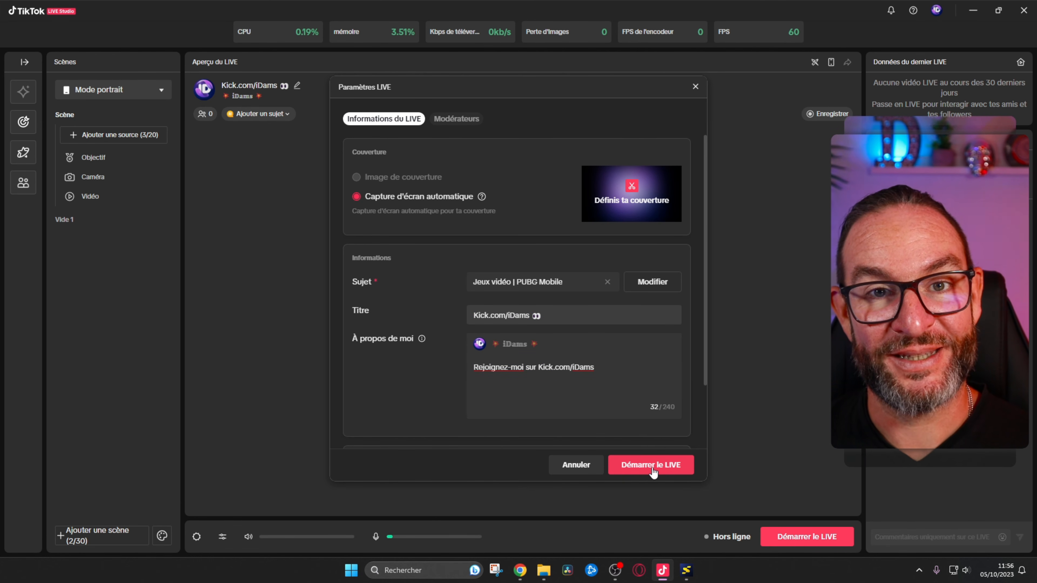
left_click(569, 468)
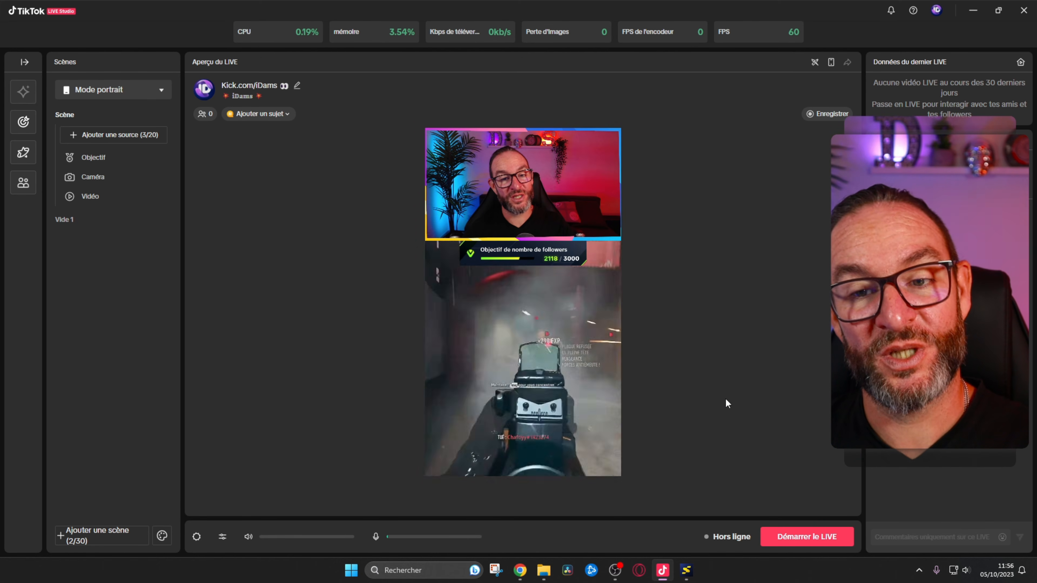